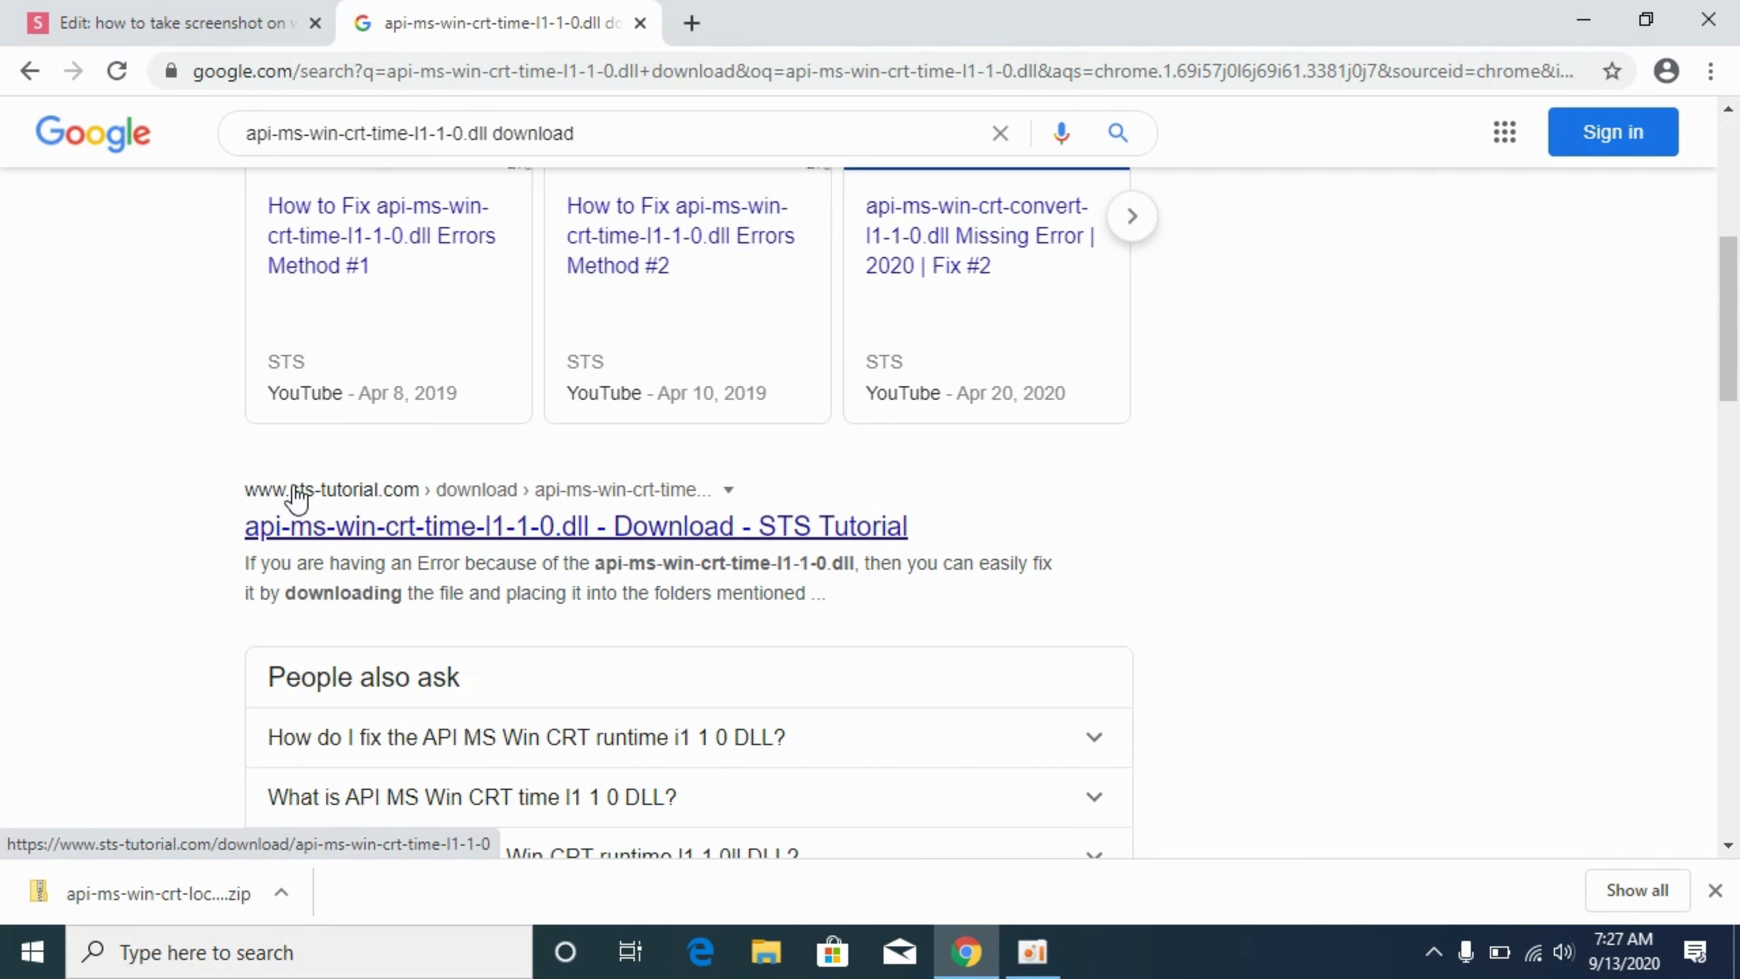
# Step: Open the STS Tutorial download page for api-ms-win-crt-time-l1-1-0.dll from the search results and find its download links and installation instructions
pyautogui.click(419, 537)
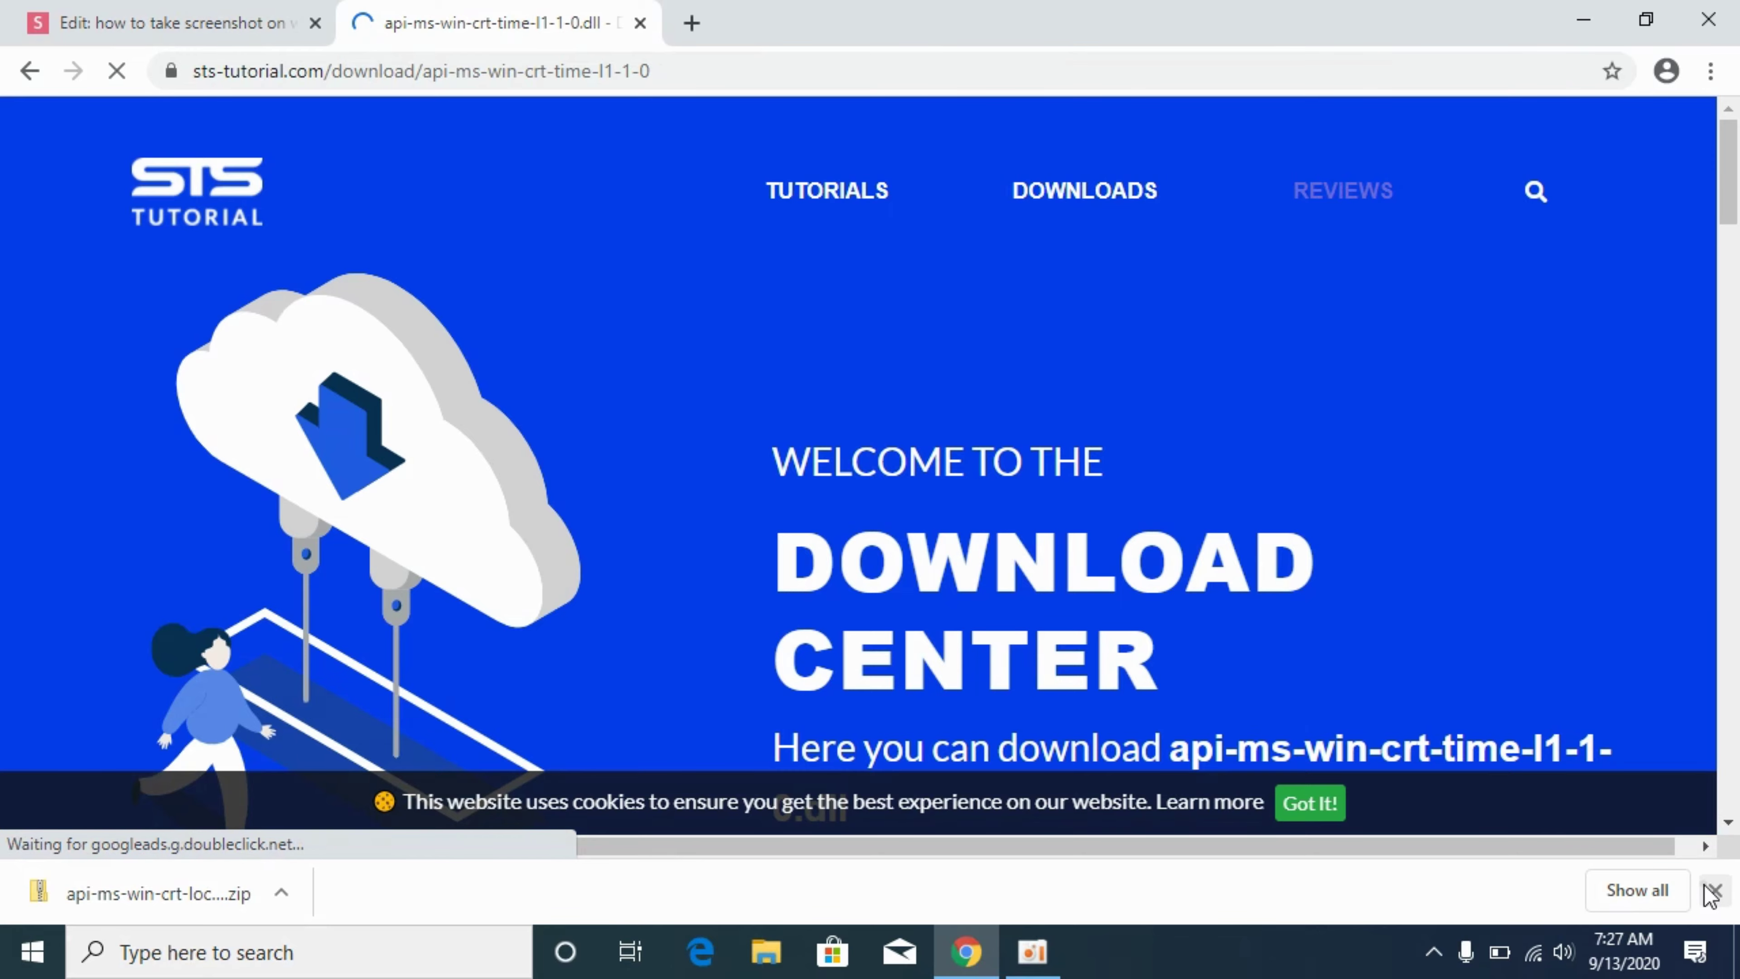
pyautogui.click(1711, 891)
pyautogui.scroll(-5, 626, 466)
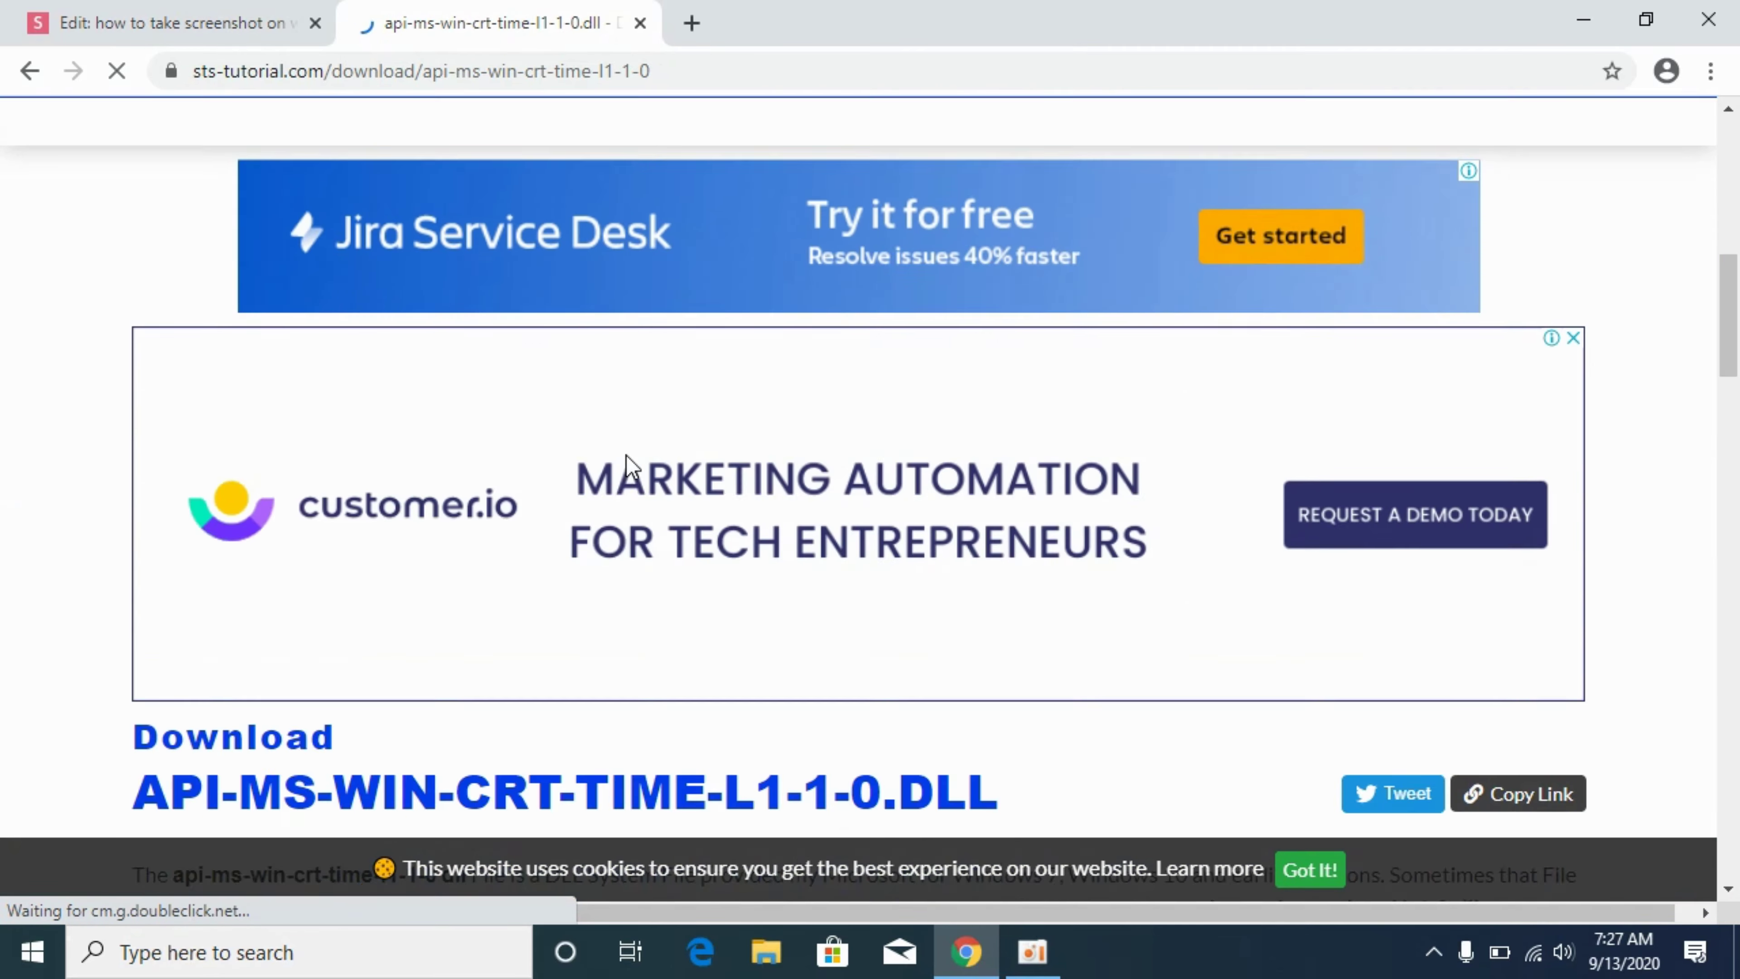
pyautogui.scroll(-15, 627, 466)
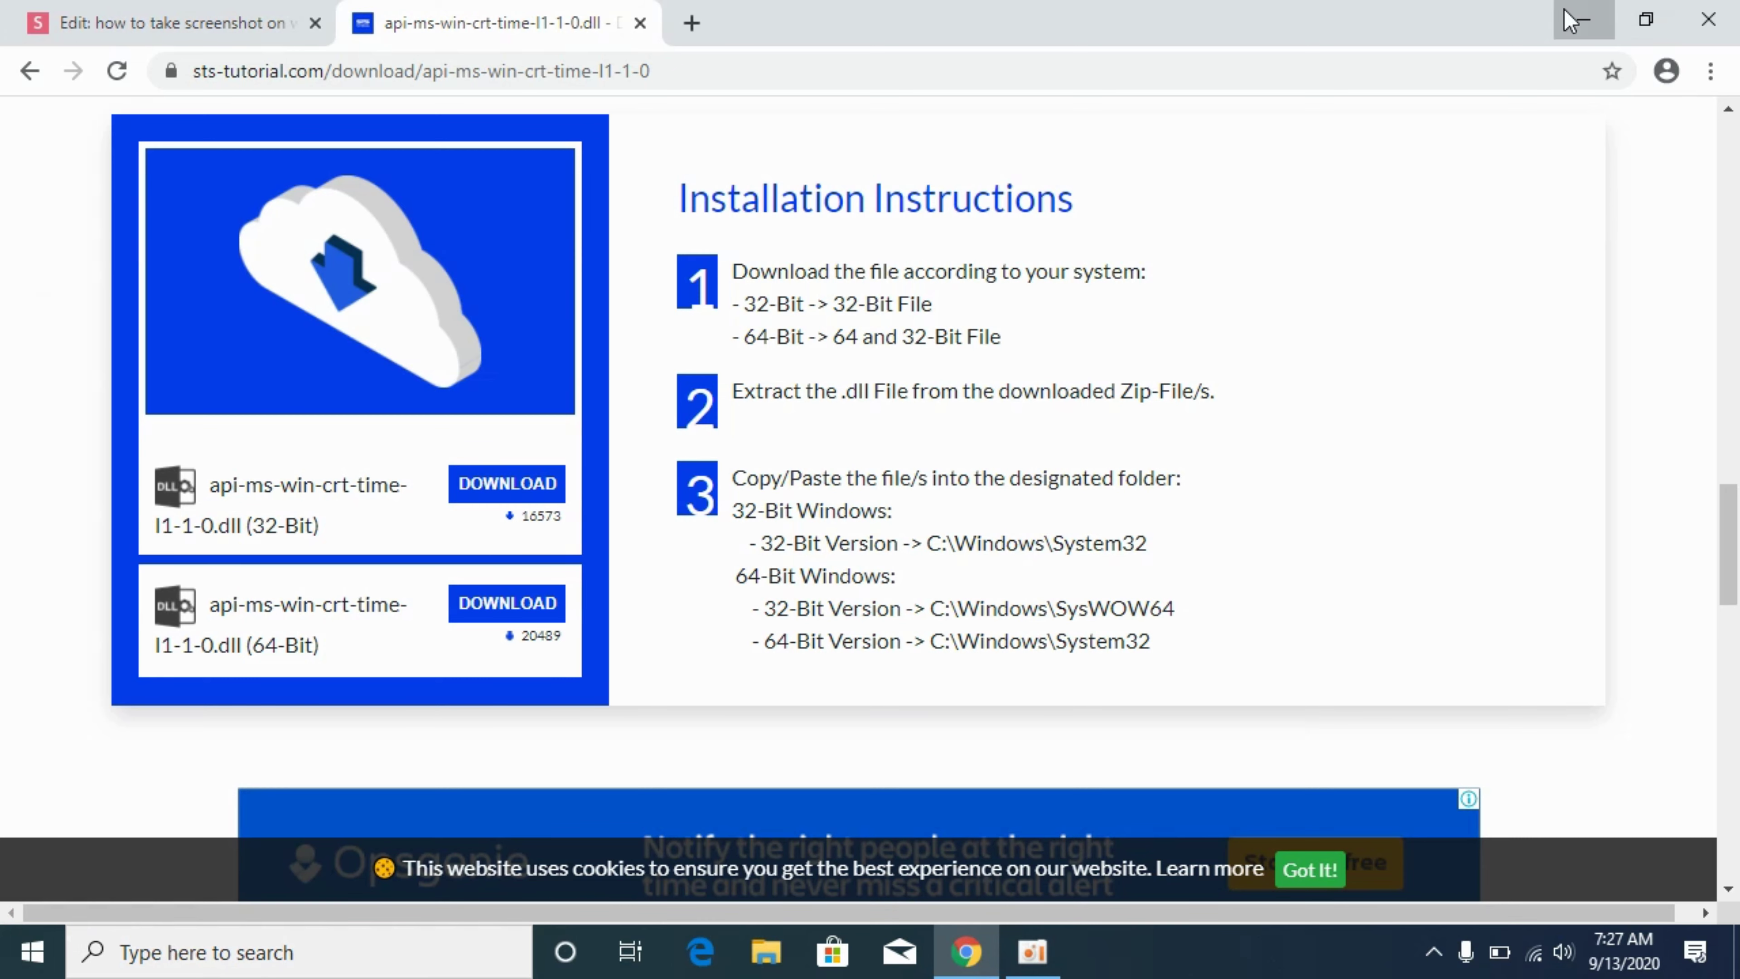
# Step: Check the computer's system type in the properties of This PC, and close the System window
pyautogui.click(1583, 19)
pyautogui.click(32, 950)
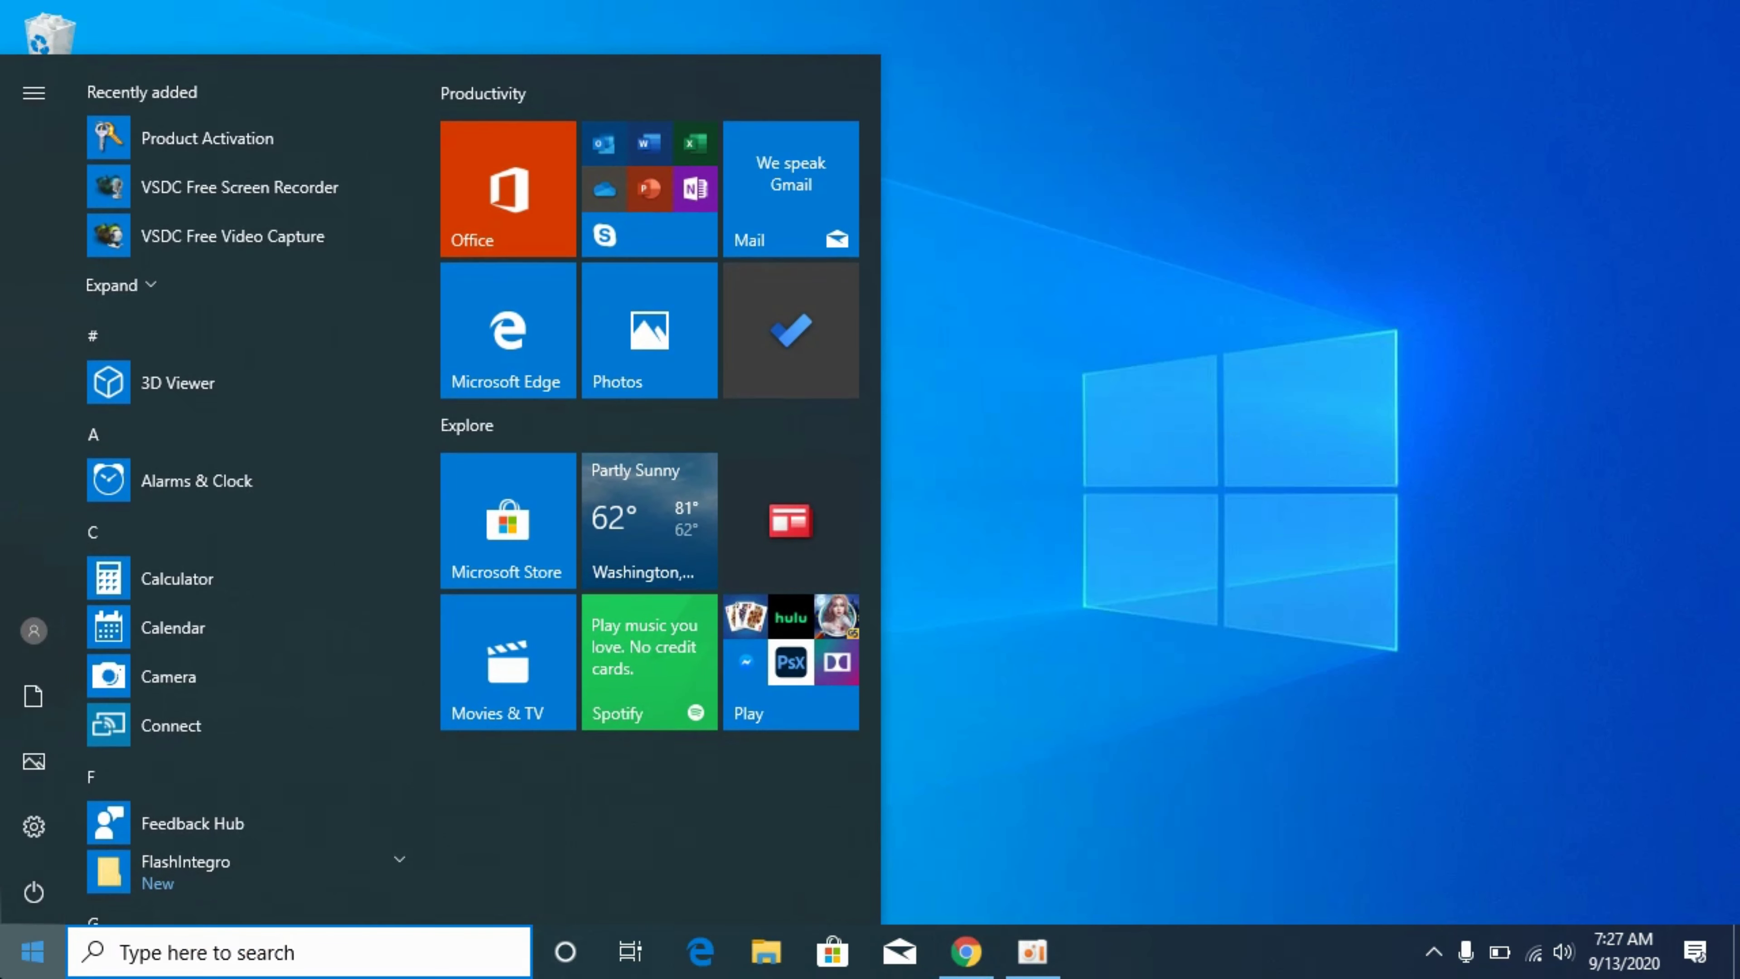
pyautogui.write('this')
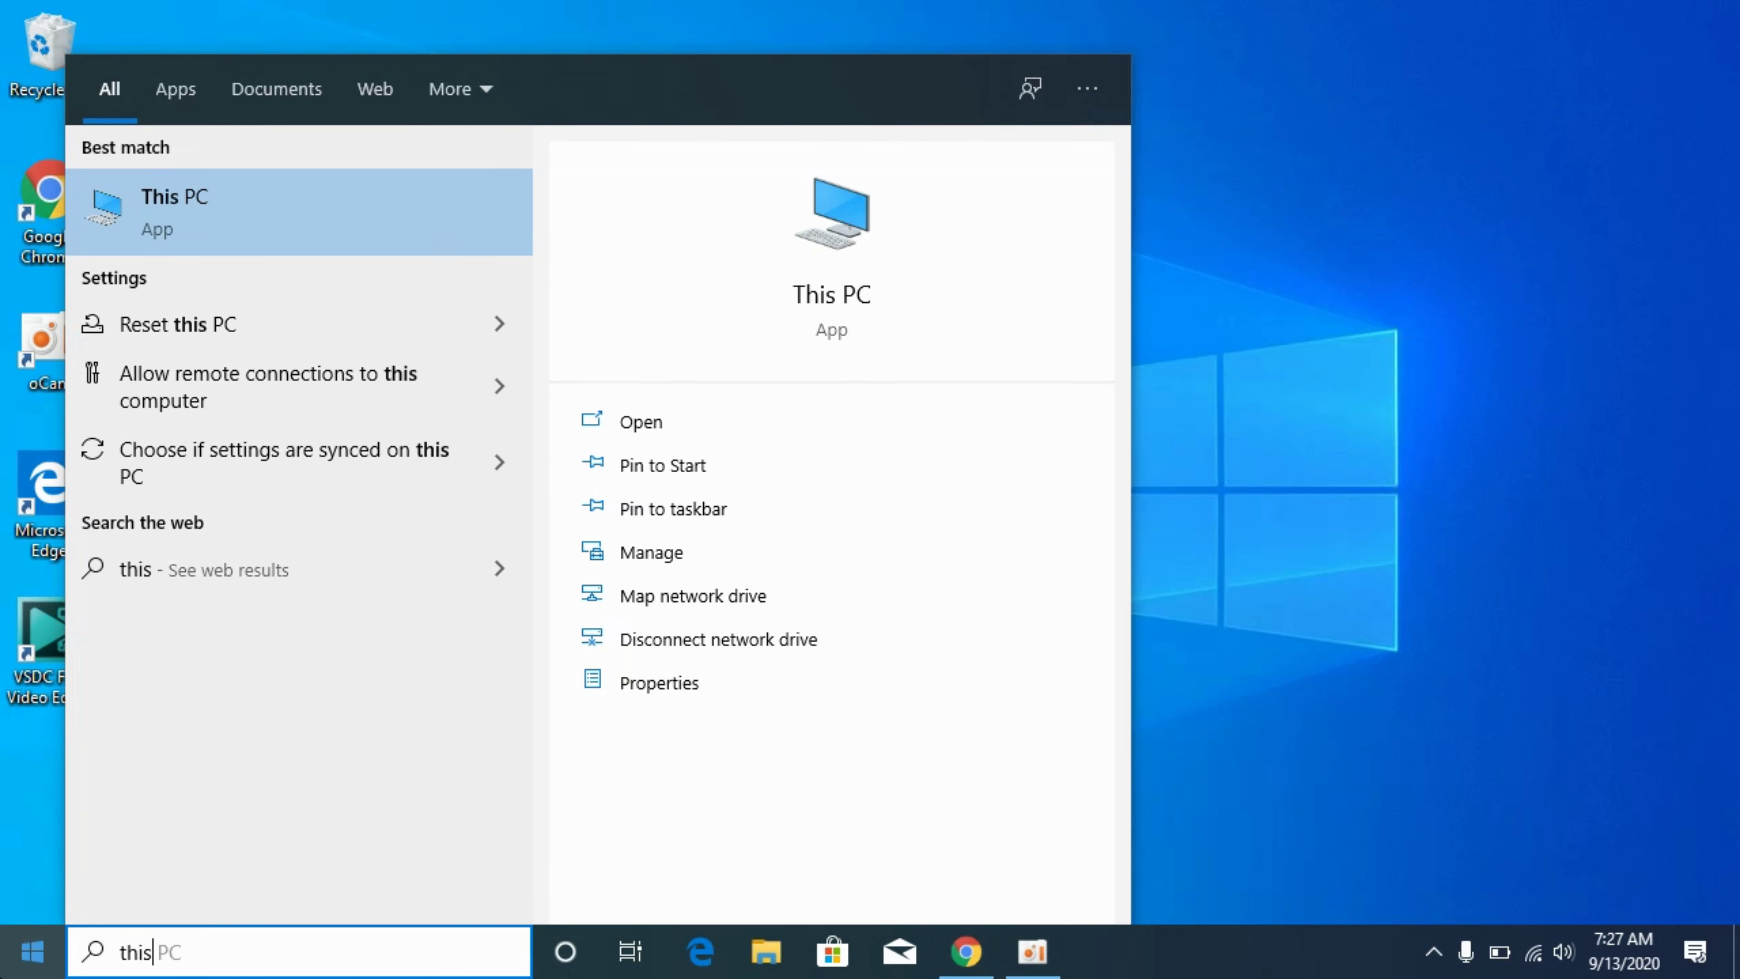
pyautogui.rightClick(261, 208)
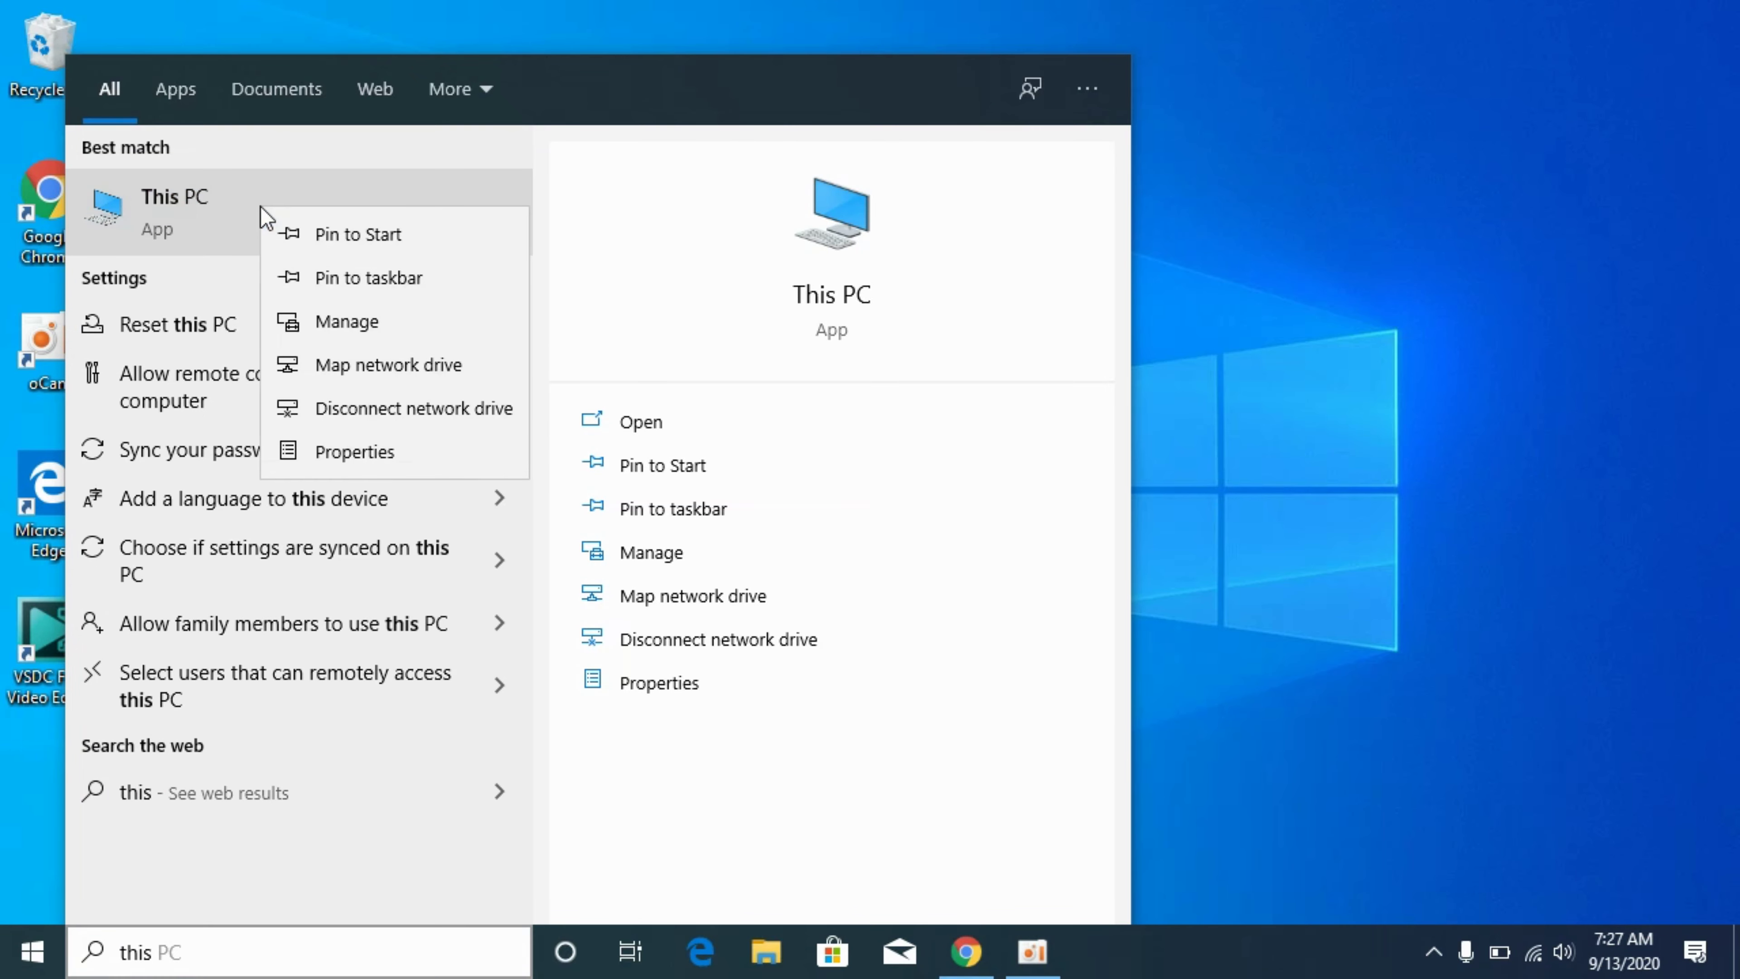
pyautogui.click(348, 452)
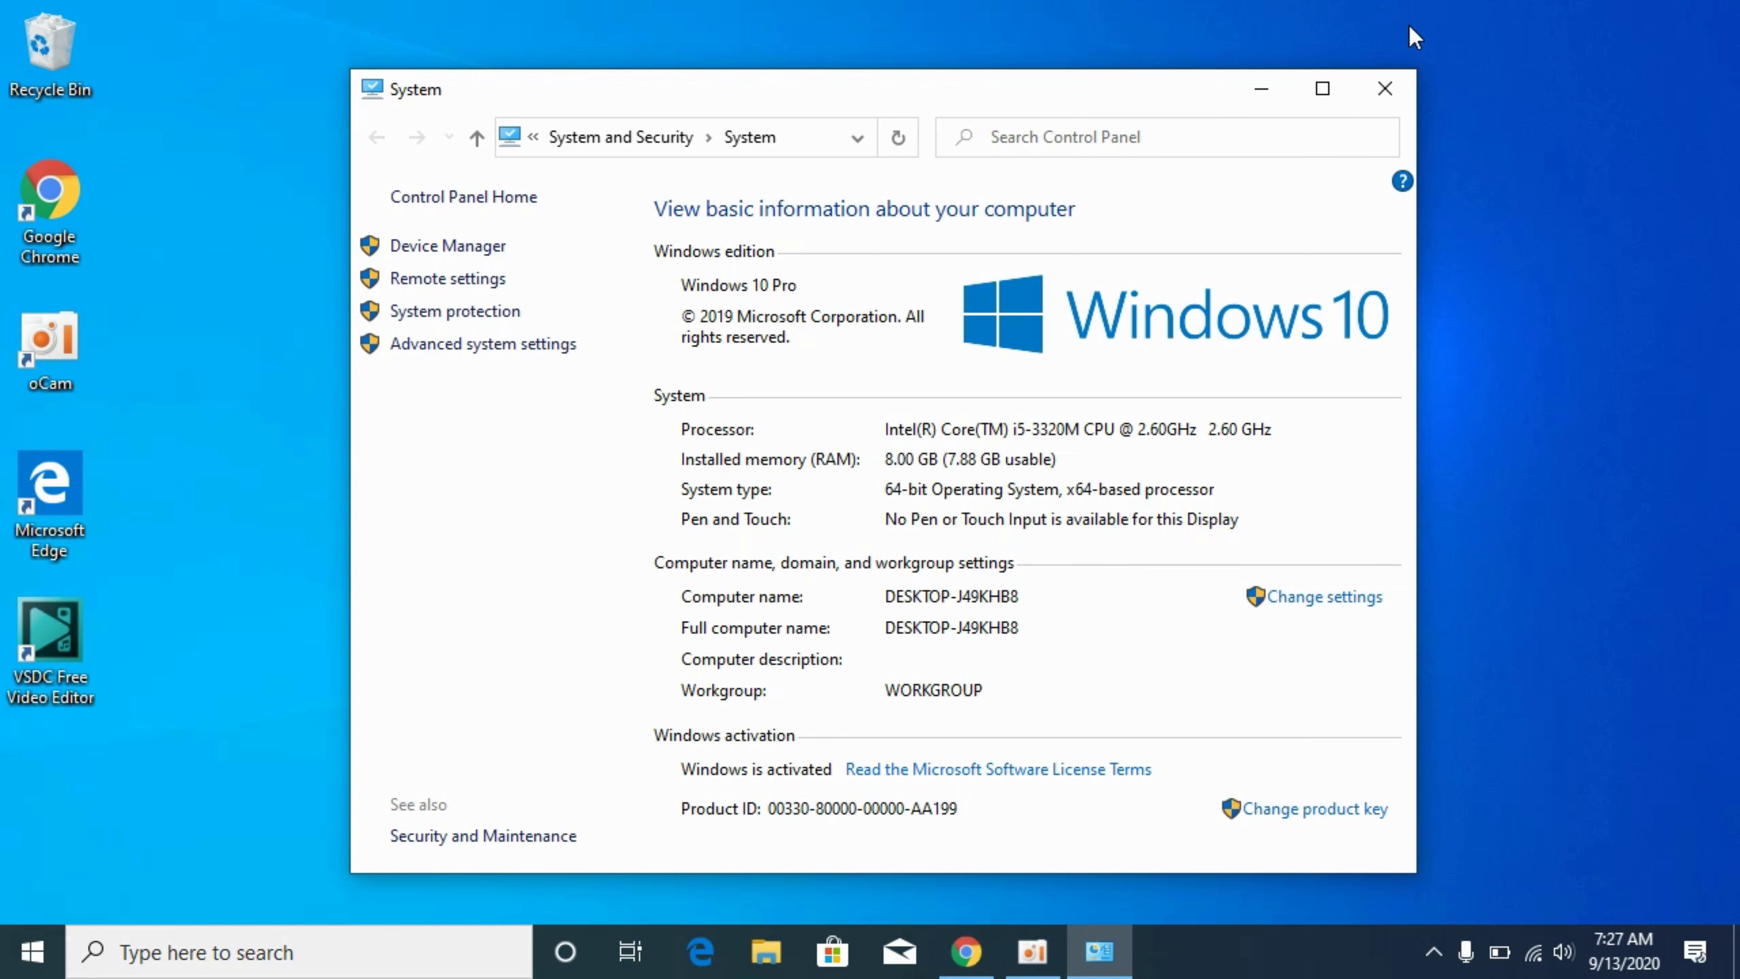
pyautogui.click(1384, 88)
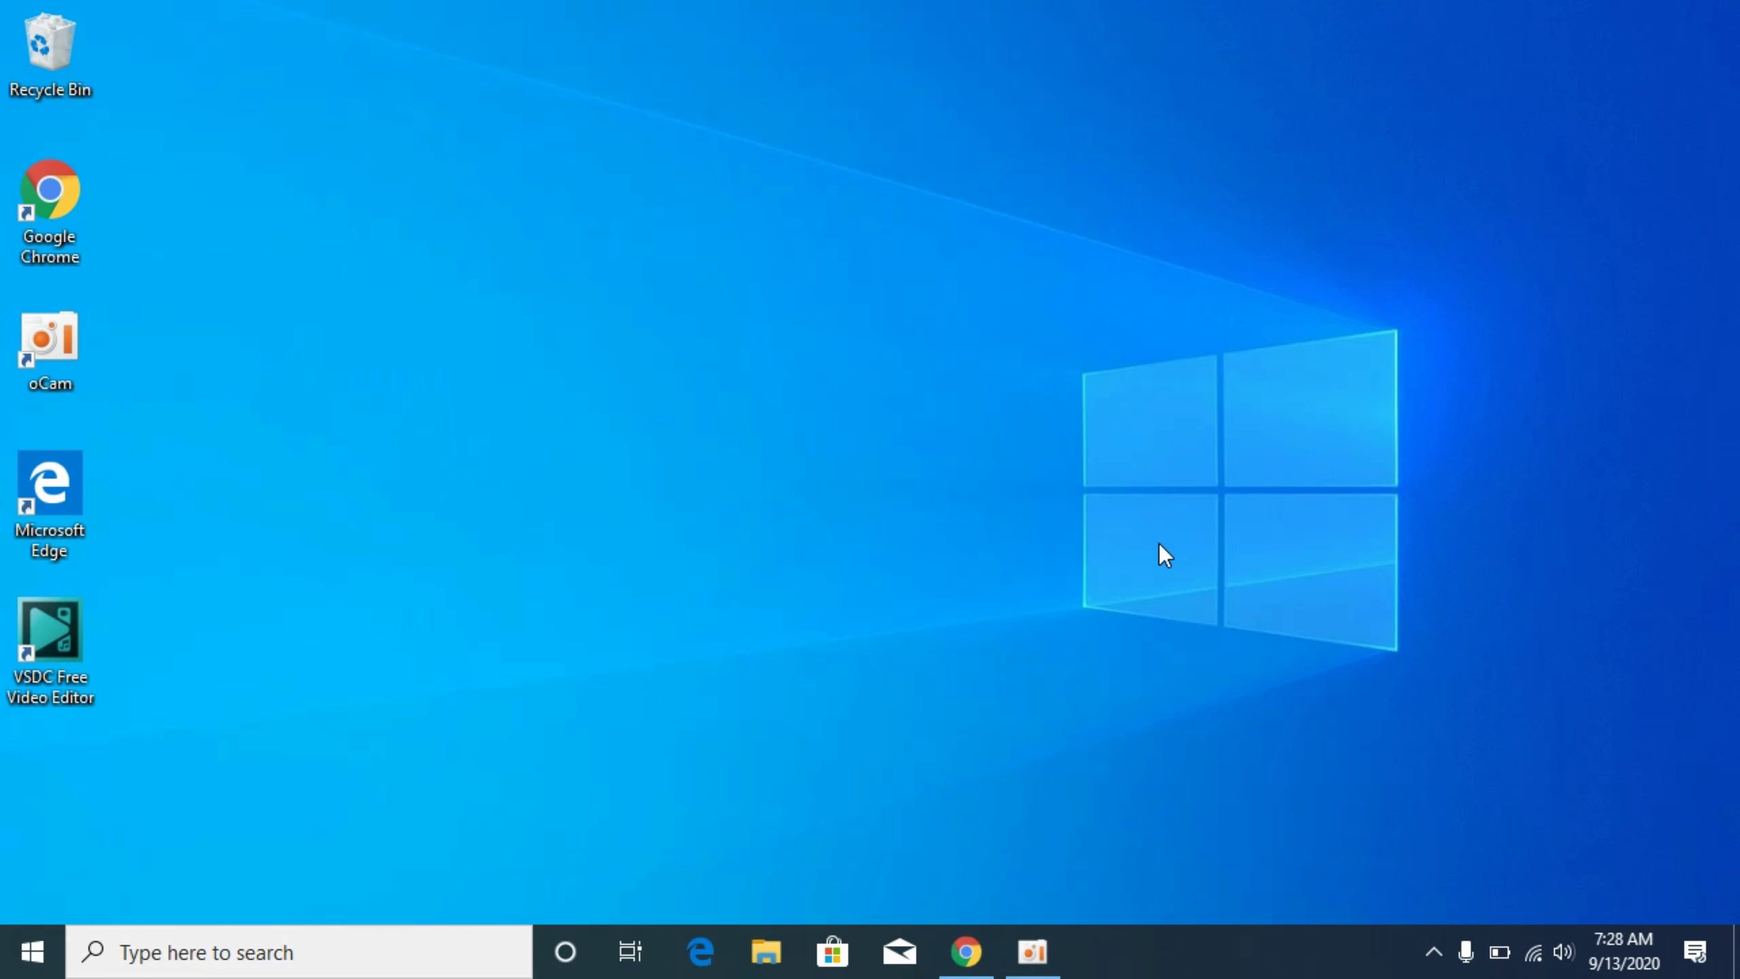
# Step: Return to Chrome, download the 32-bit version of api-ms-win-crt-time-l1-1-0.dll, and open the Downloads folder in File Explorer
pyautogui.click(966, 951)
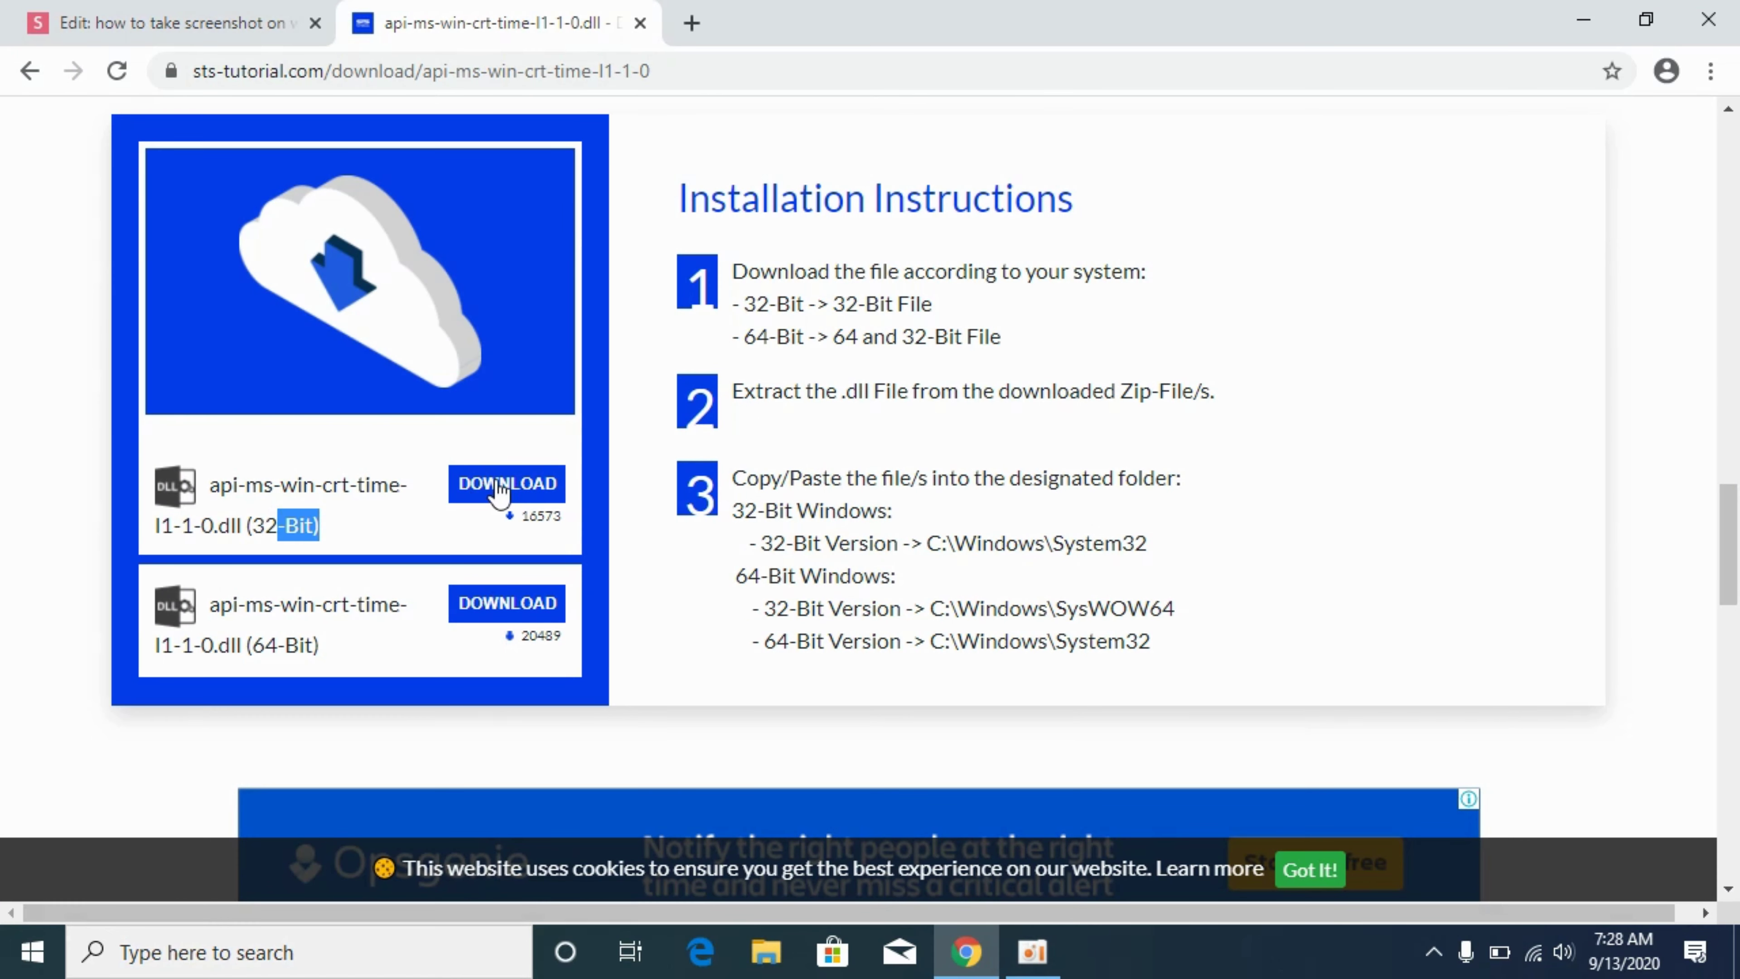
pyautogui.click(507, 483)
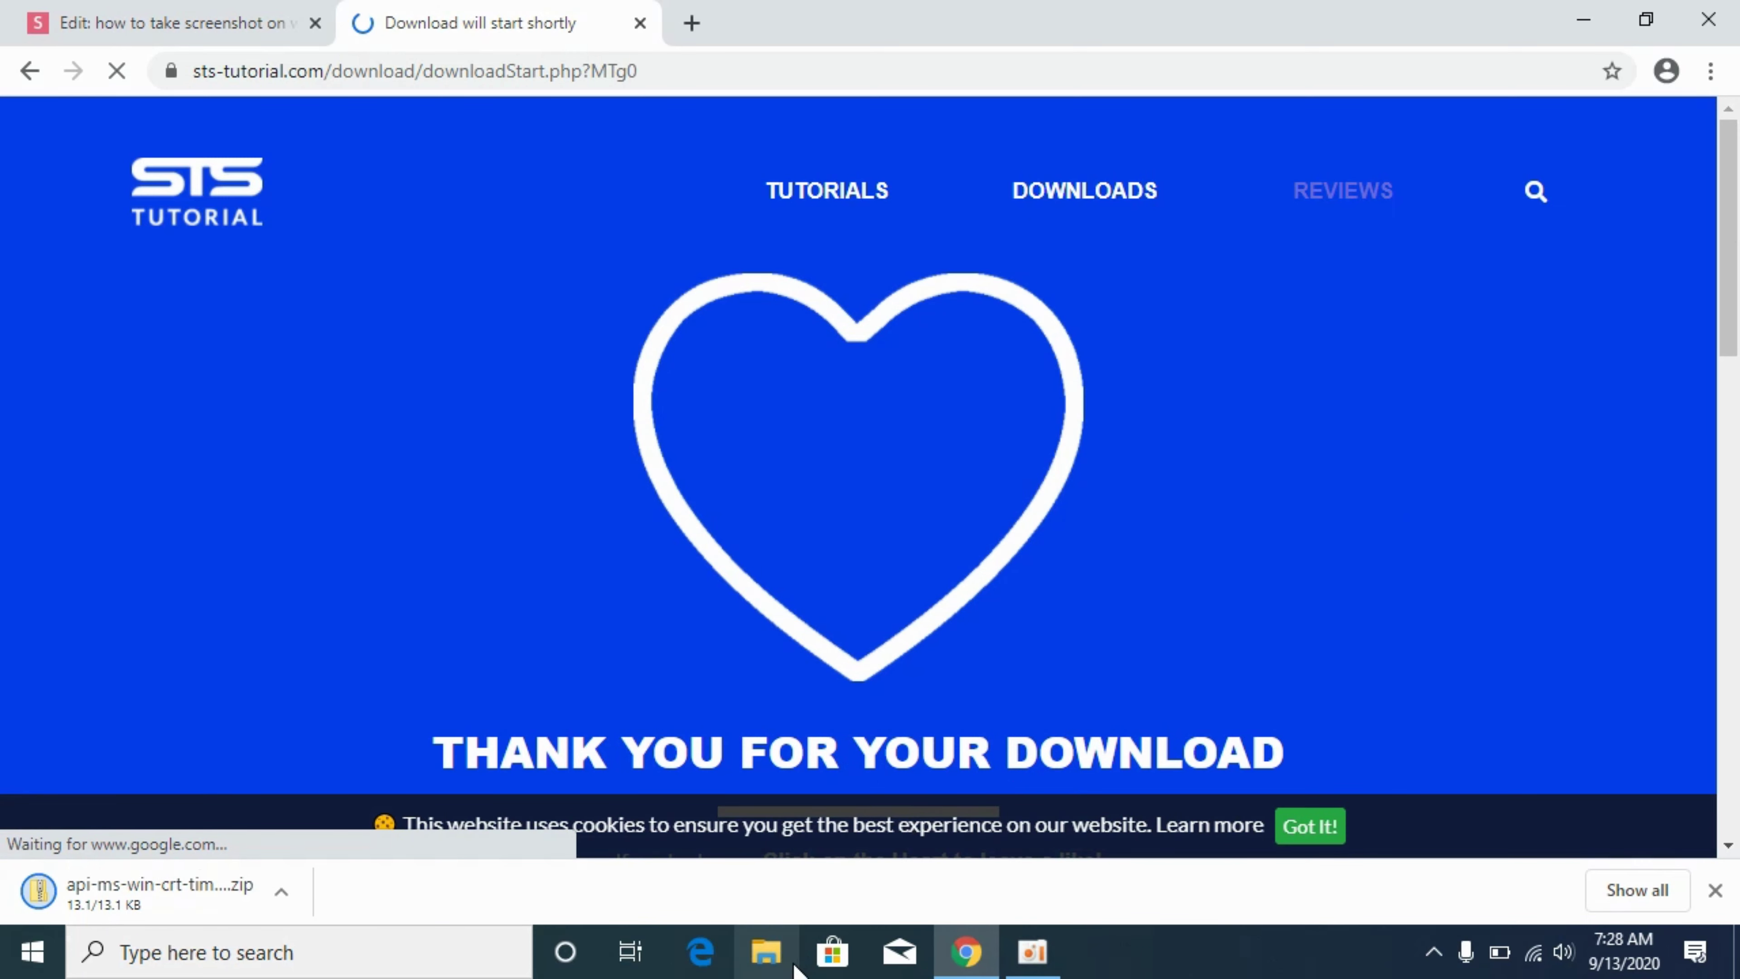
pyautogui.click(766, 951)
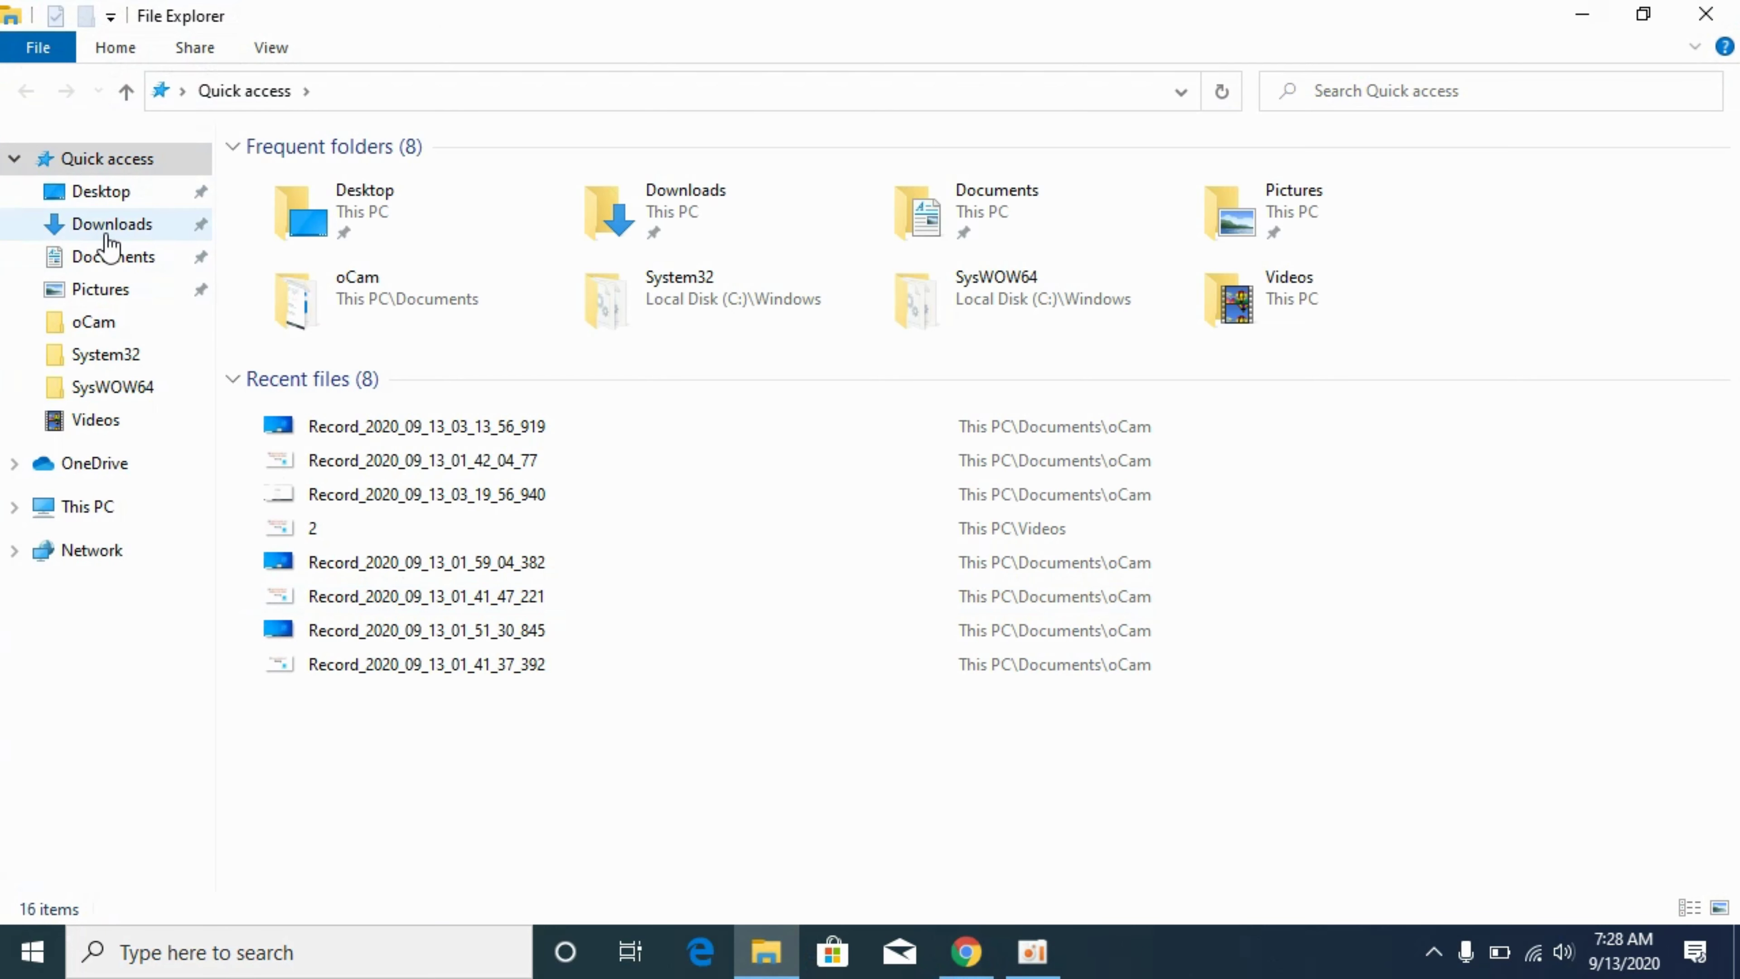
pyautogui.click(110, 226)
# Step: Copy api-ms-win-crt-time-l1-1-0.dll from the inner folder of the downloaded 32-bit archive
pyautogui.click(301, 217)
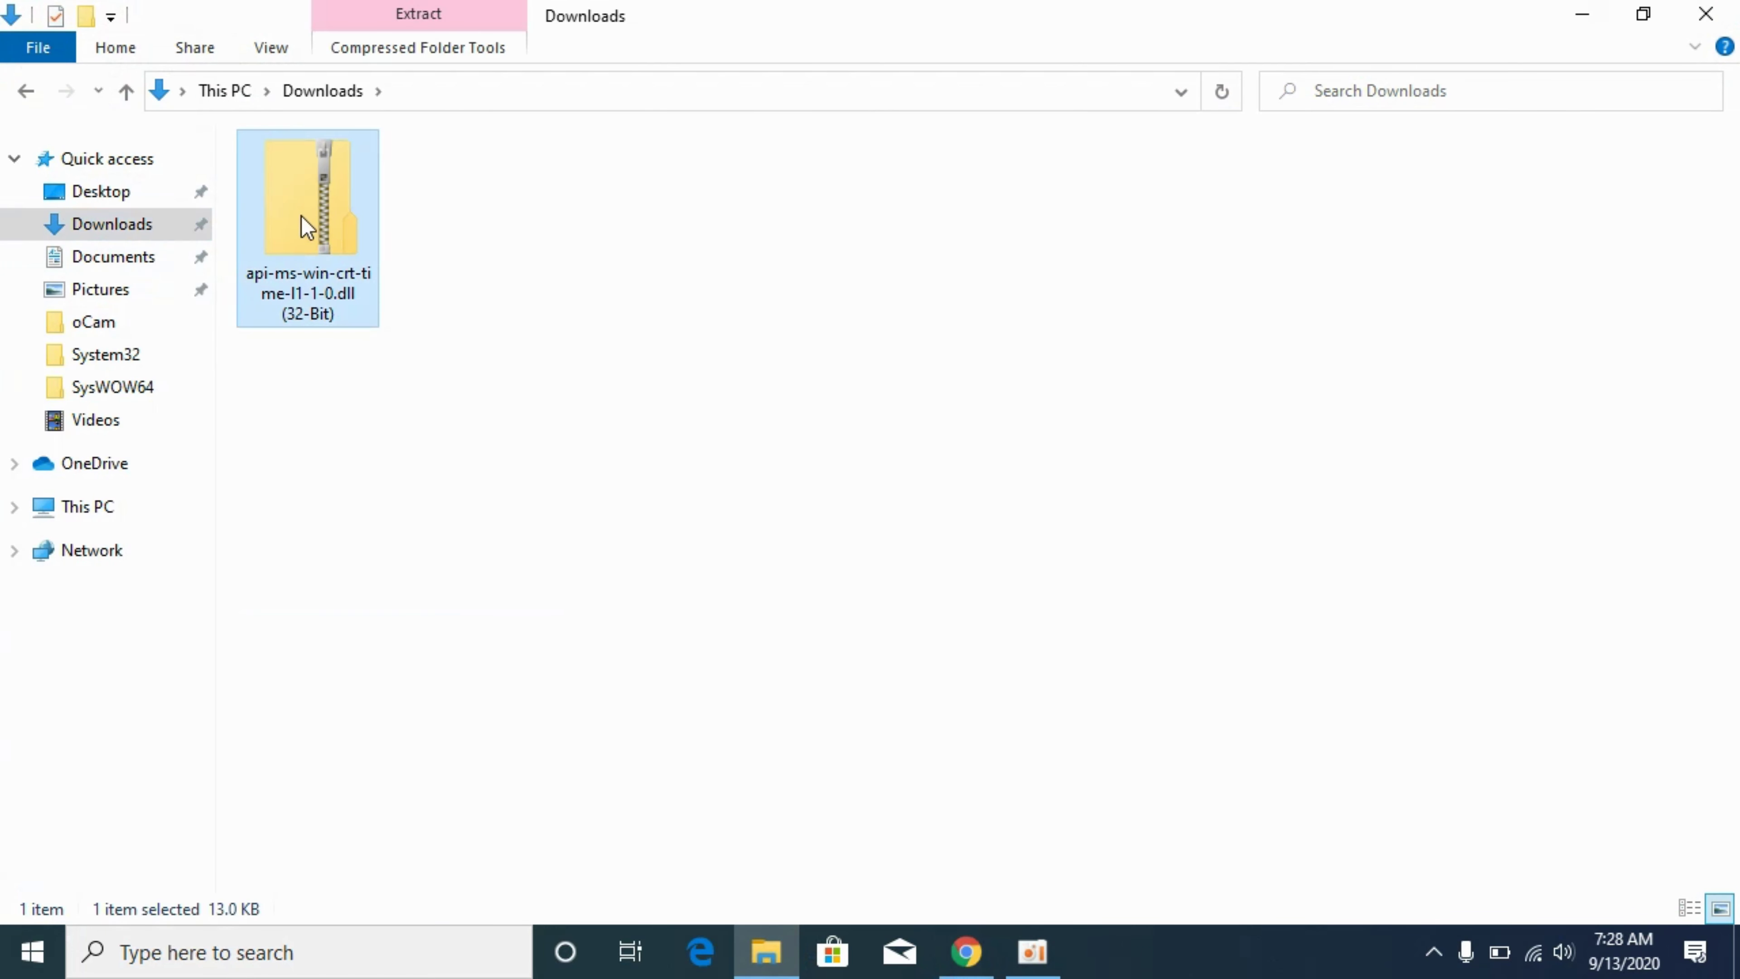
pyautogui.doubleClick(326, 272)
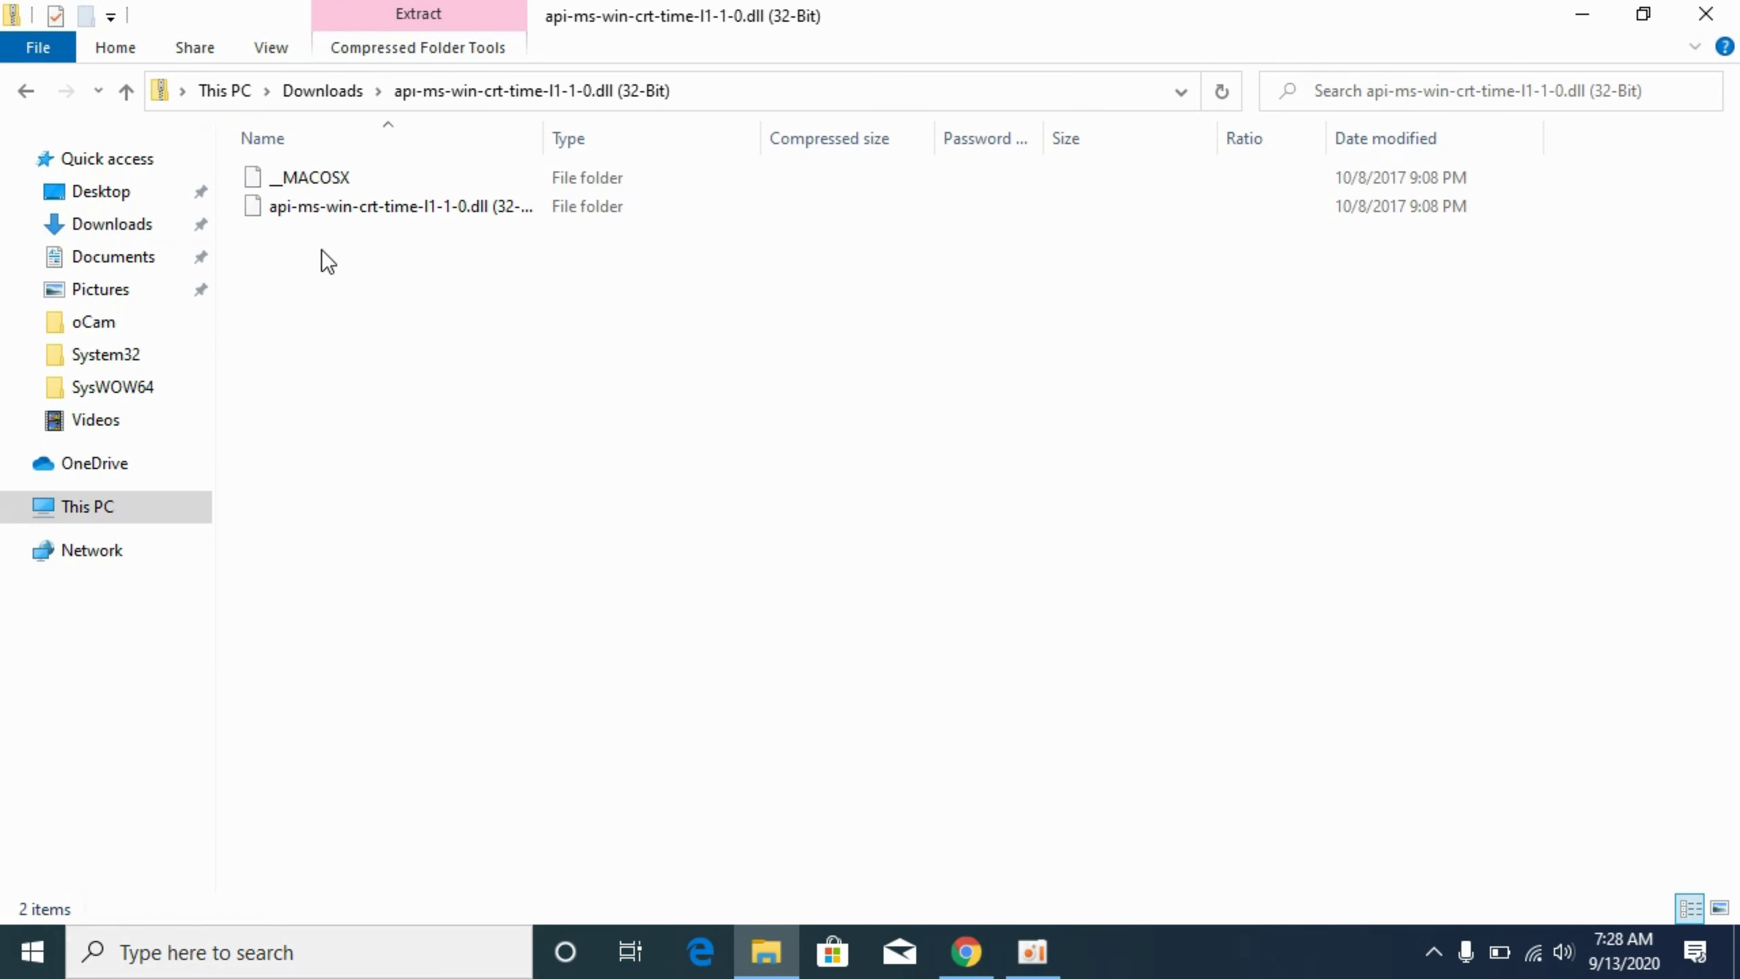
pyautogui.doubleClick(368, 206)
pyautogui.click(368, 206)
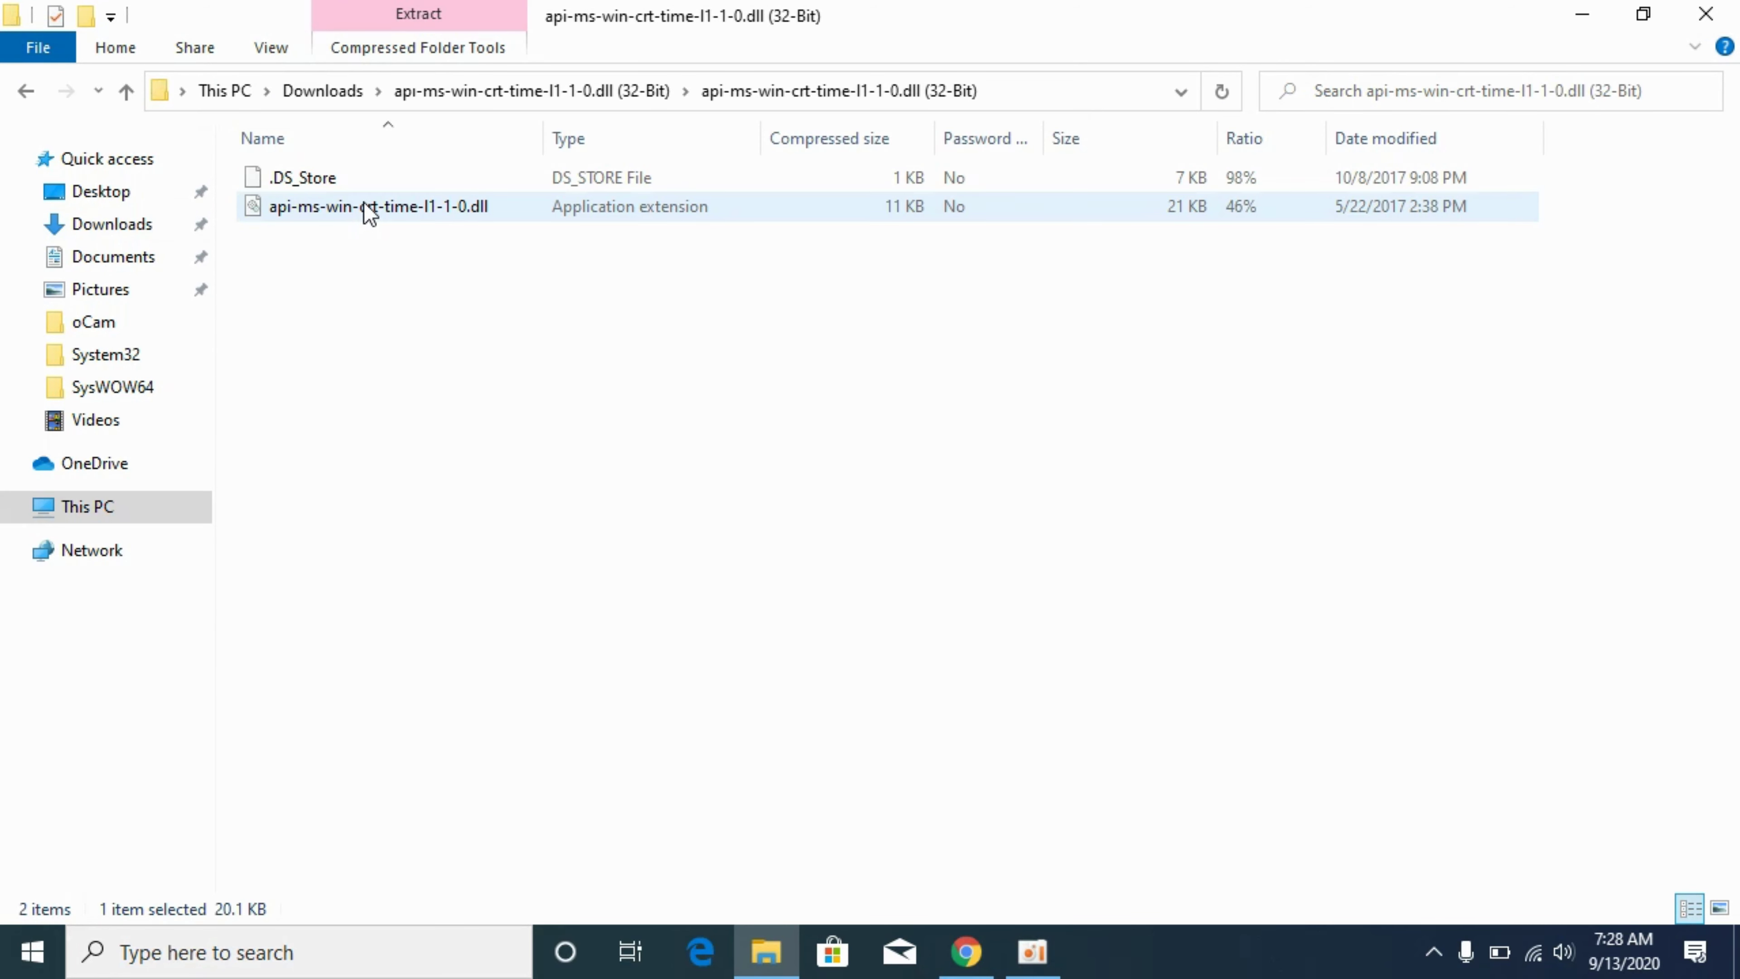
pyautogui.rightClick(368, 209)
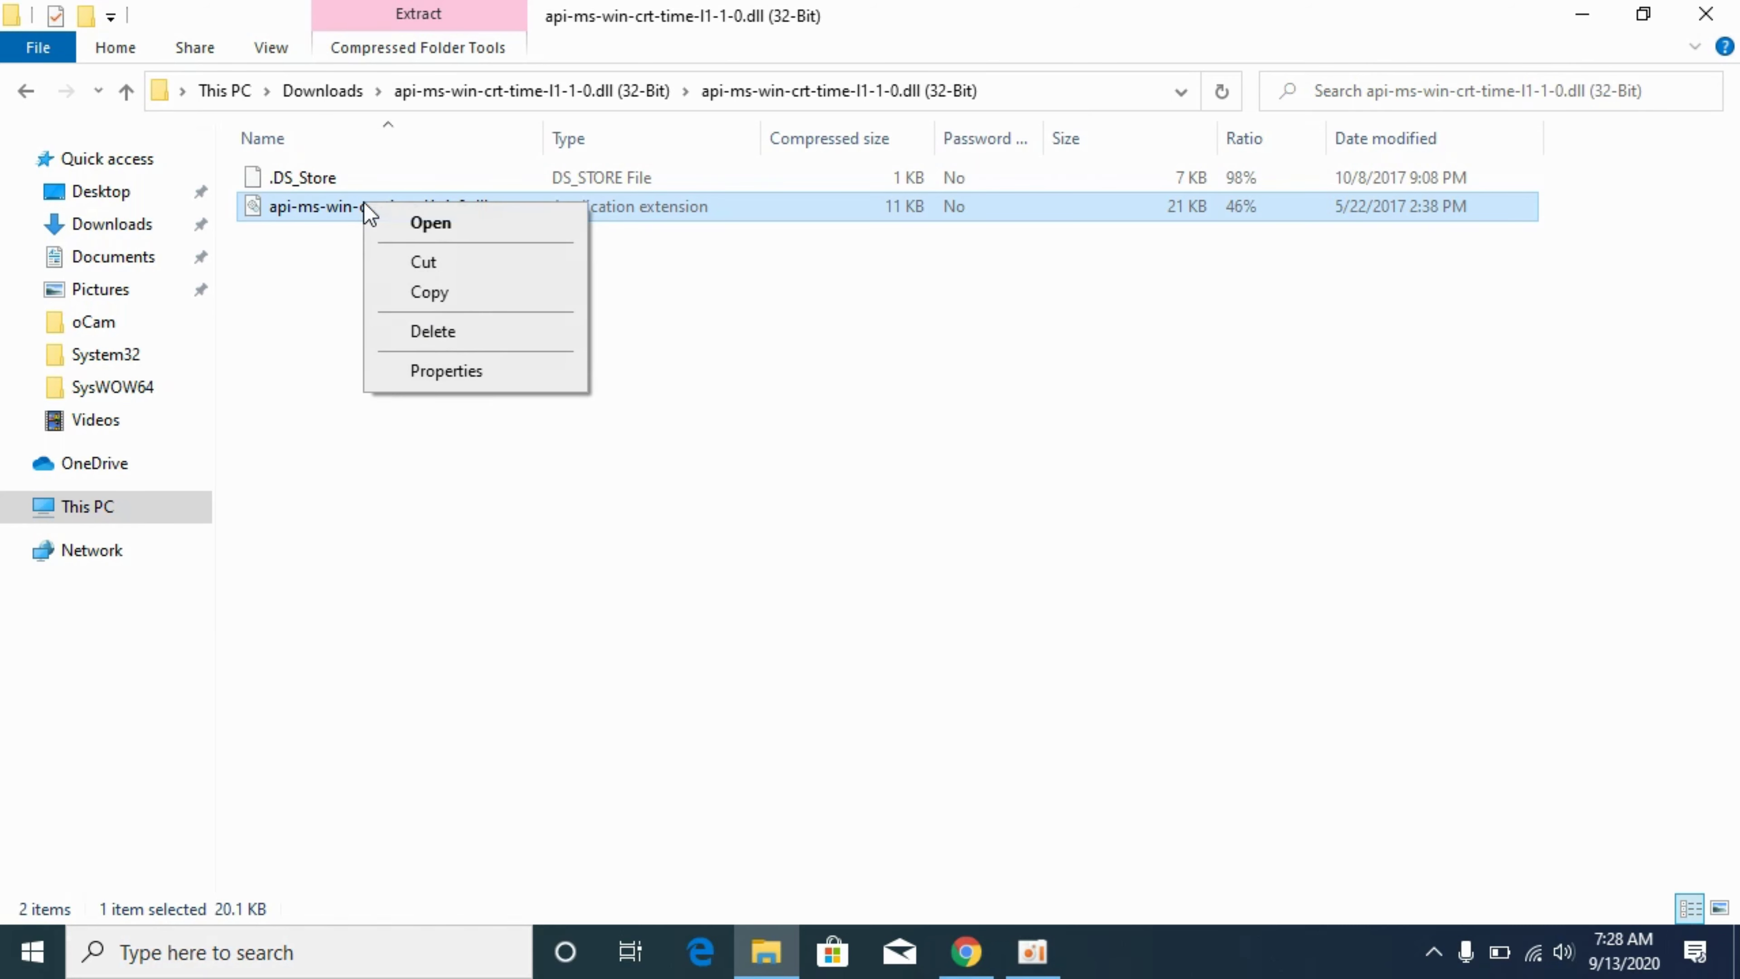
pyautogui.click(460, 290)
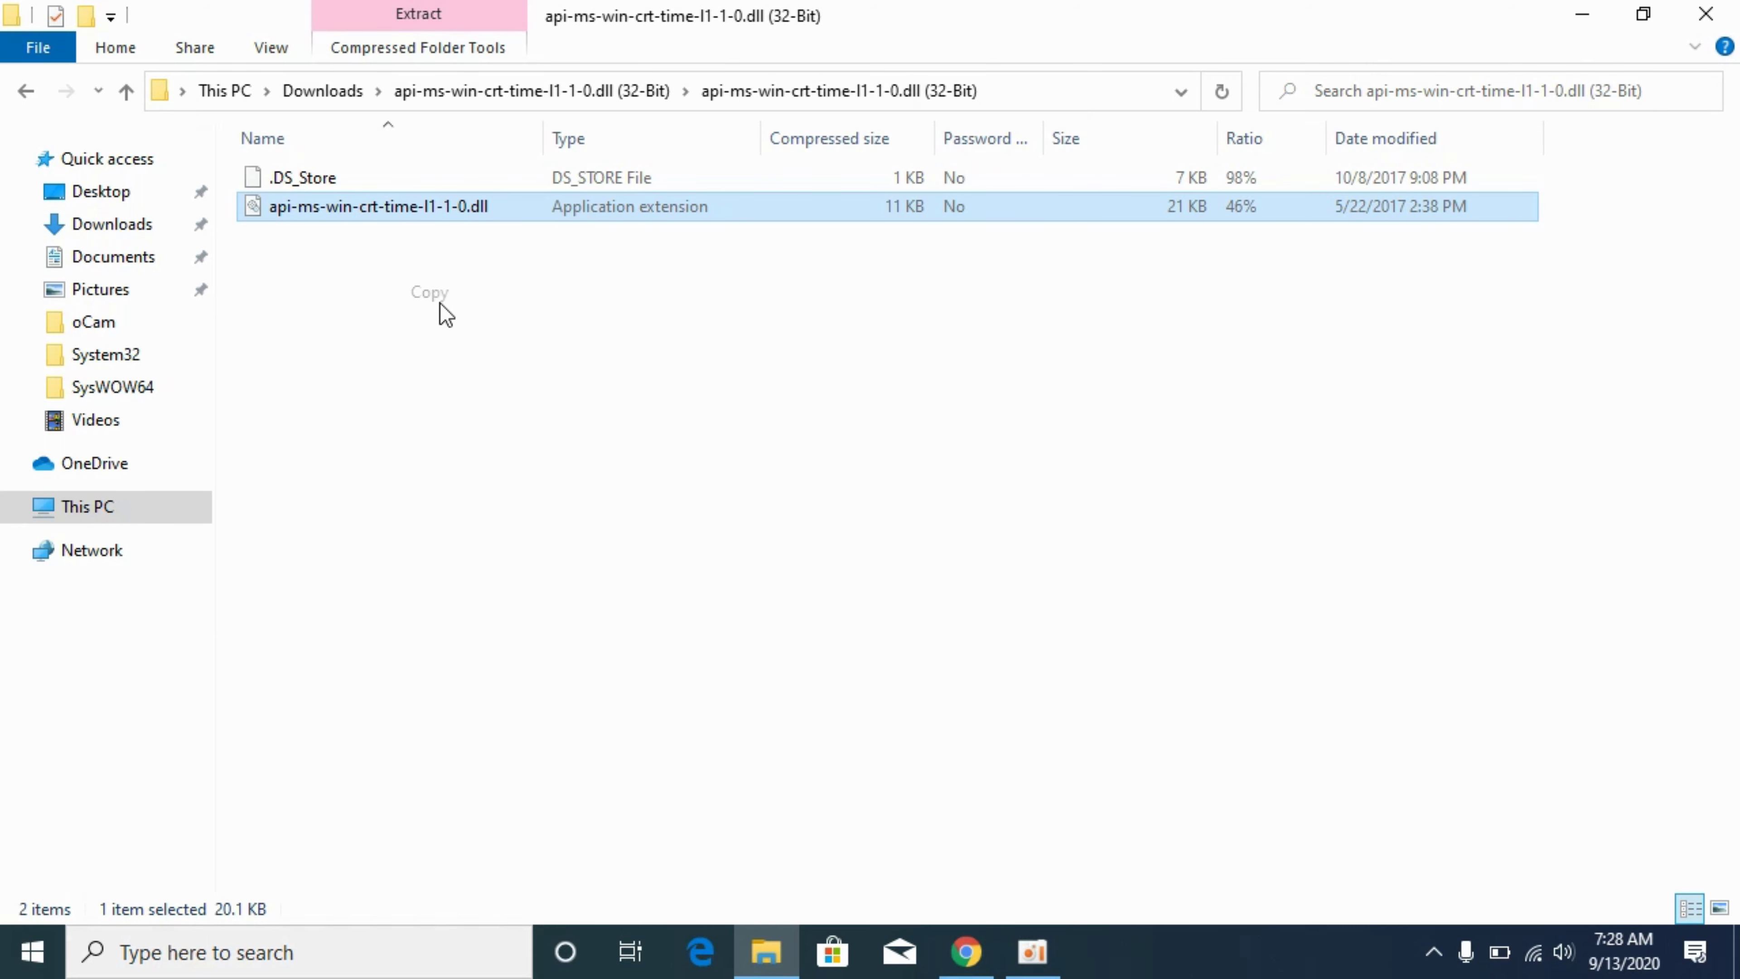
# Step: Paste the copied DLL into C:\Windows\SysWOW64 with administrator permission, and return to the Windows folder
pyautogui.click(90, 507)
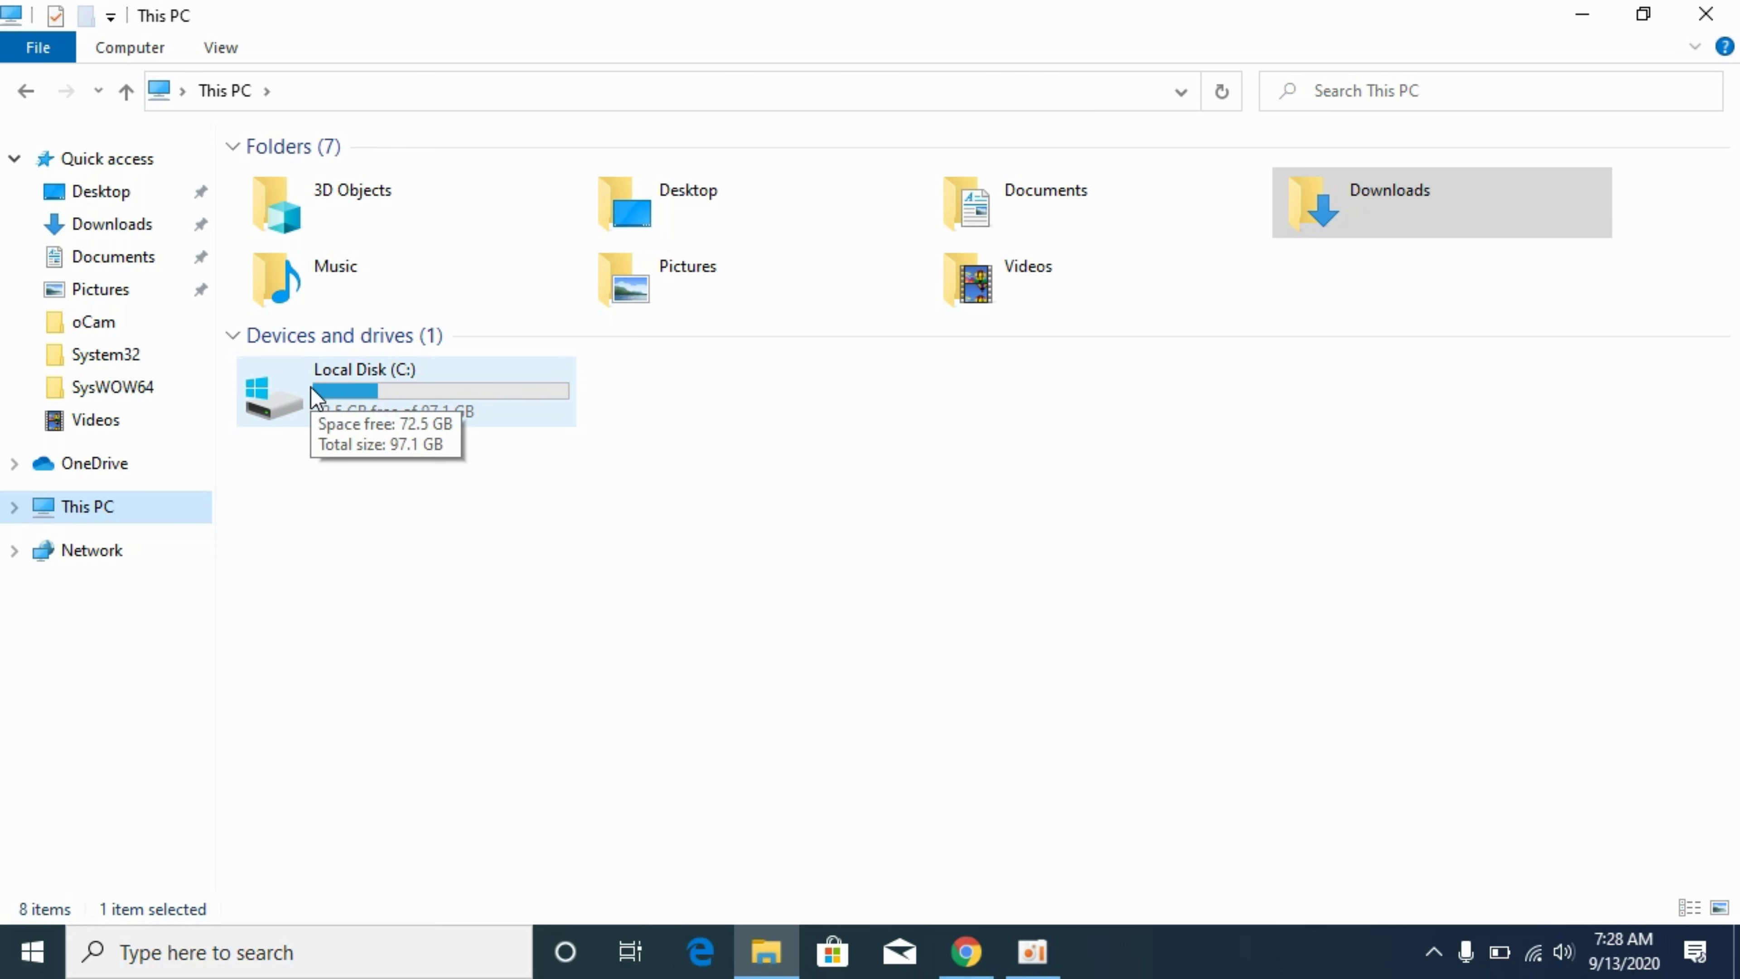
pyautogui.click(271, 391)
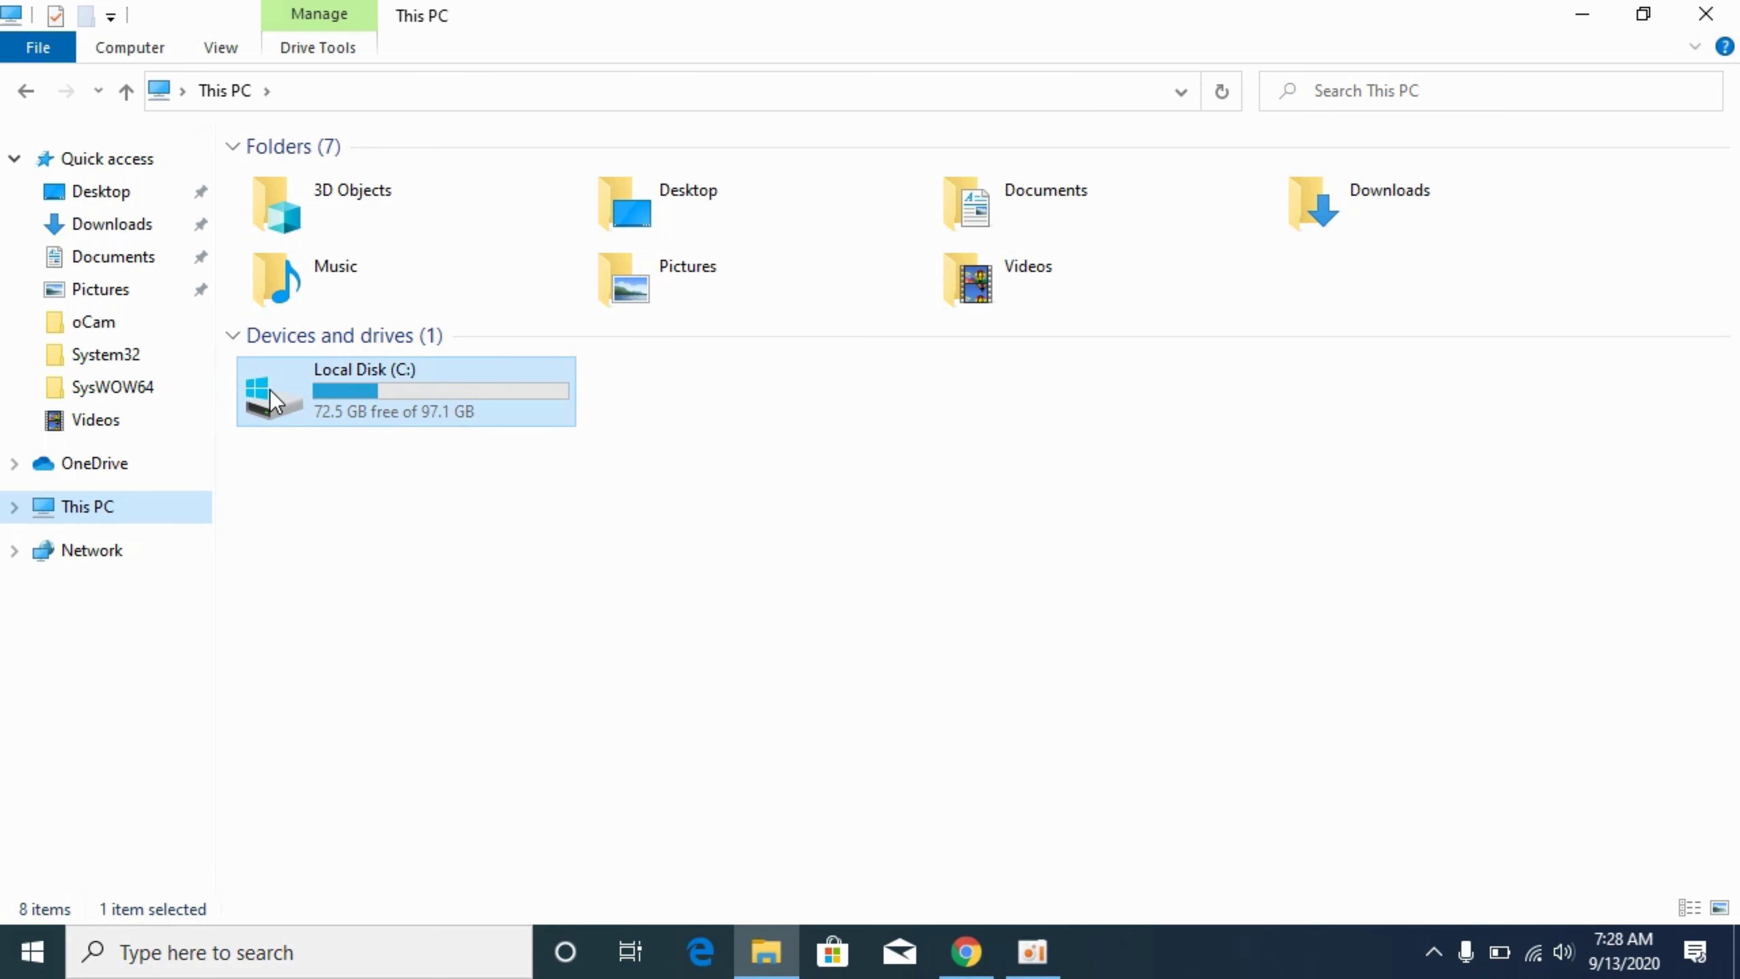
pyautogui.doubleClick(271, 398)
pyautogui.doubleClick(280, 326)
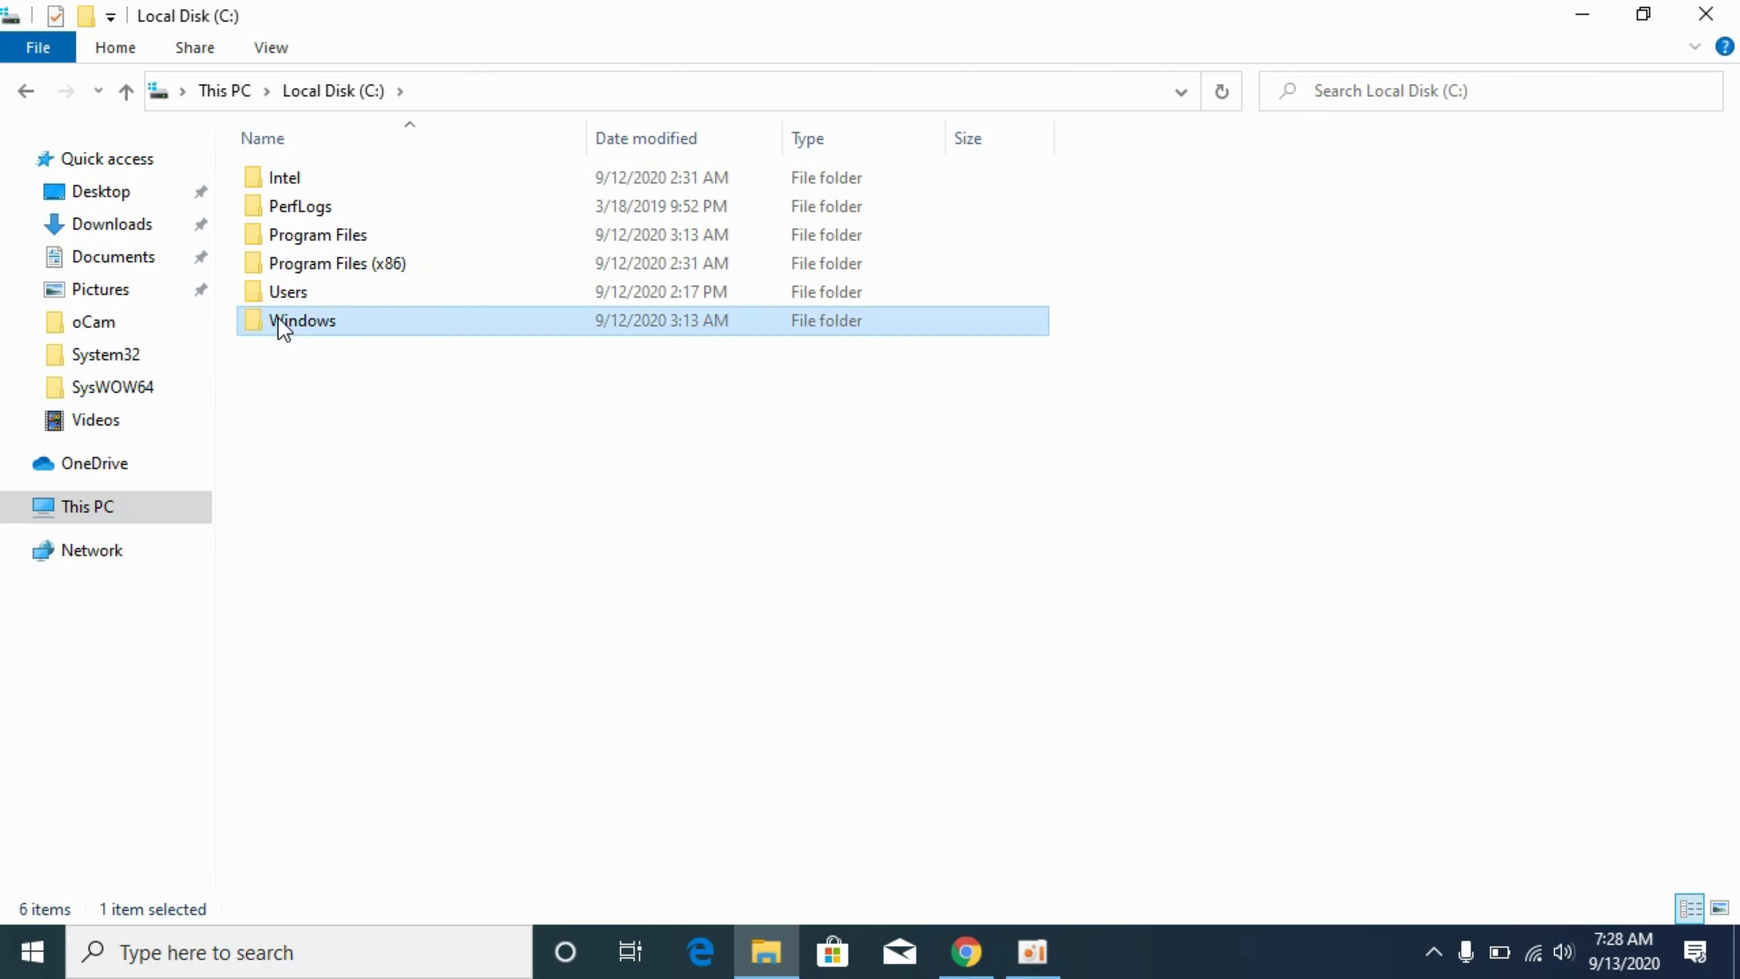
pyautogui.moveTo(1737, 278); pyautogui.dragTo(1708, 668)
pyautogui.click(327, 480)
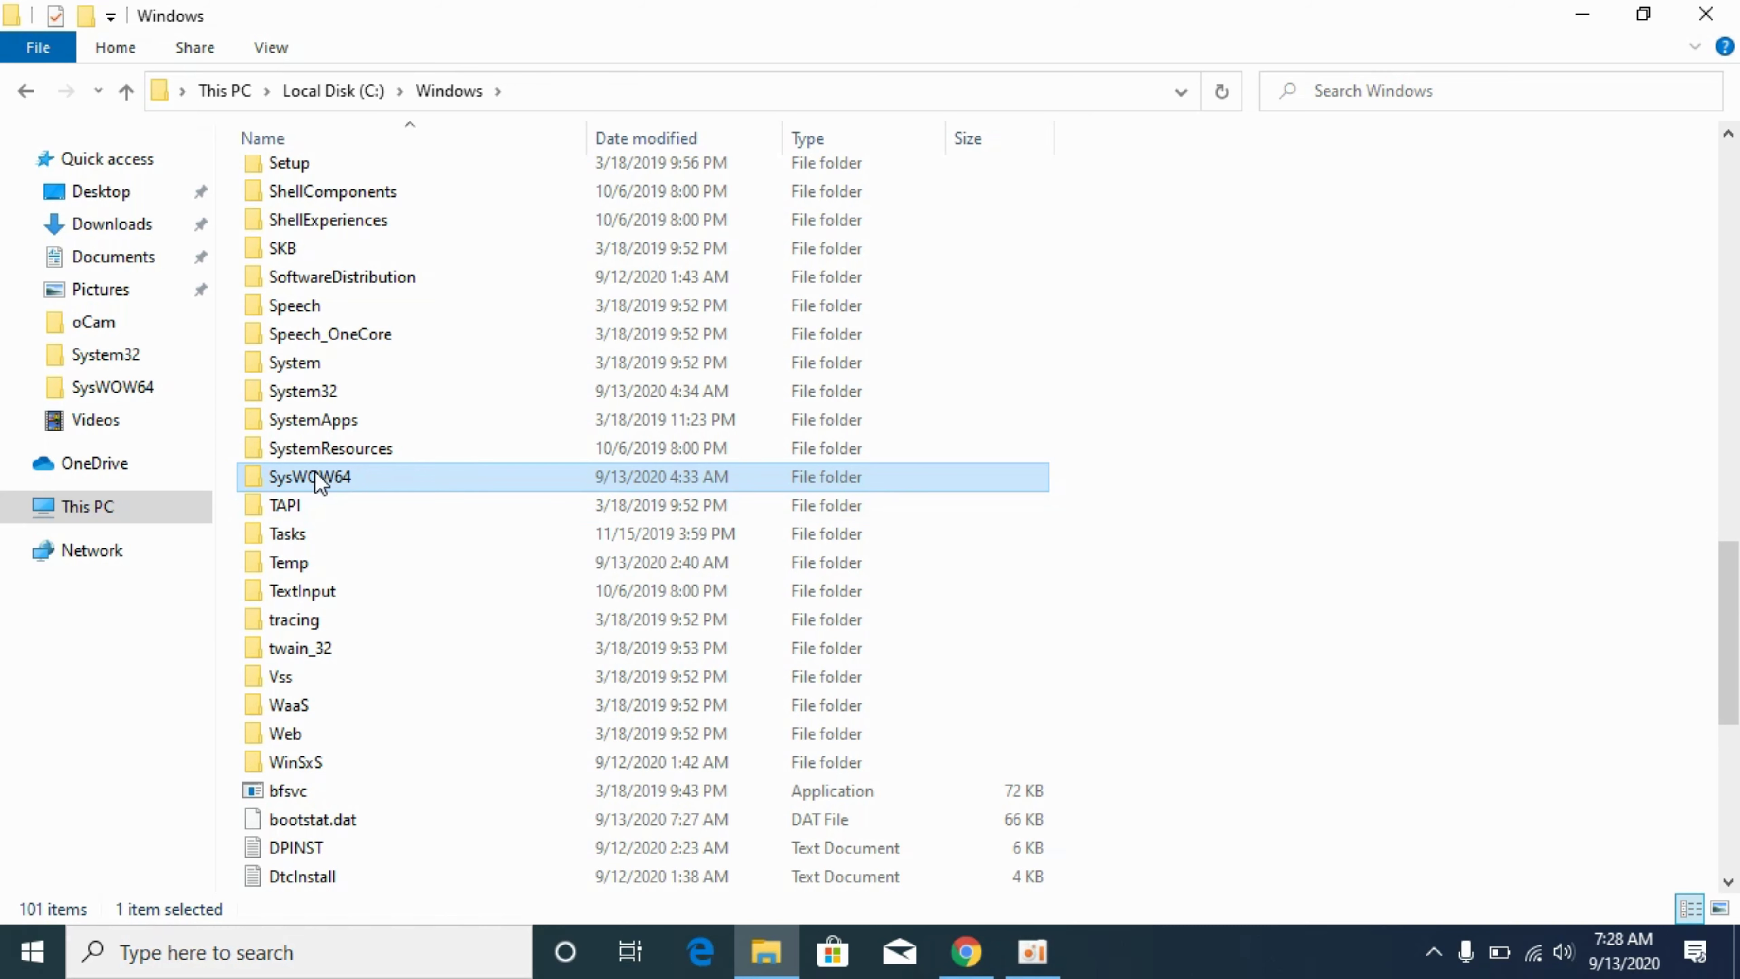
pyautogui.doubleClick(314, 477)
pyautogui.rightClick(1394, 425)
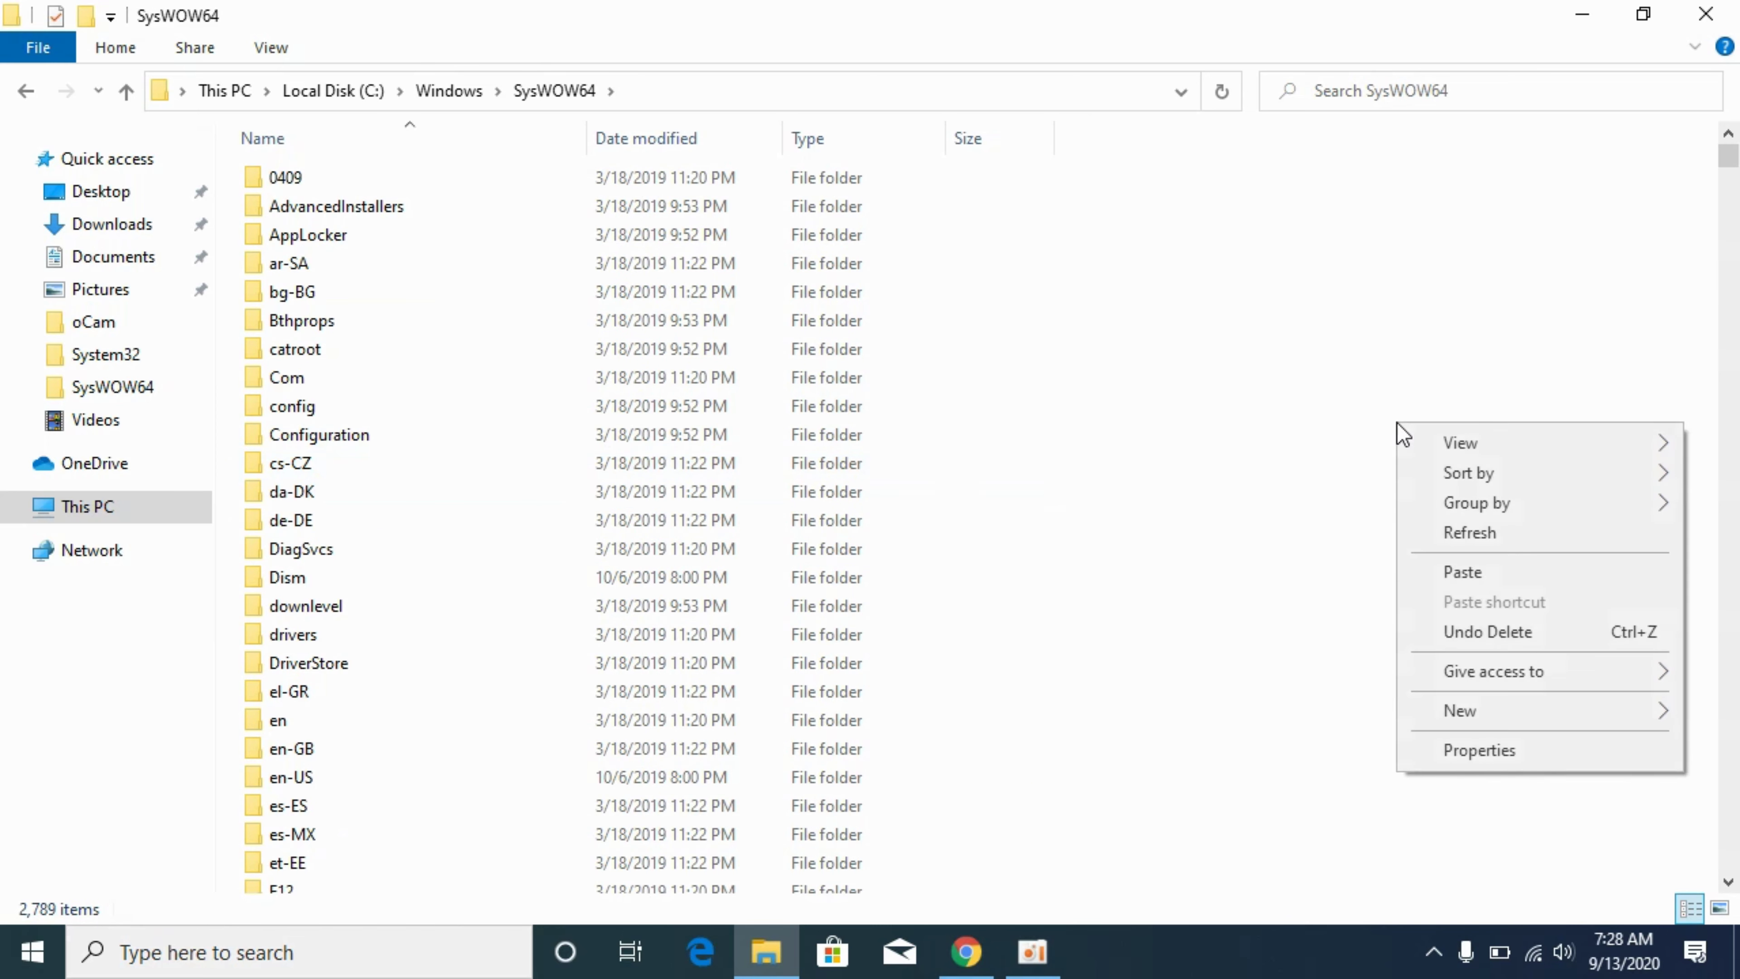
pyautogui.click(1431, 573)
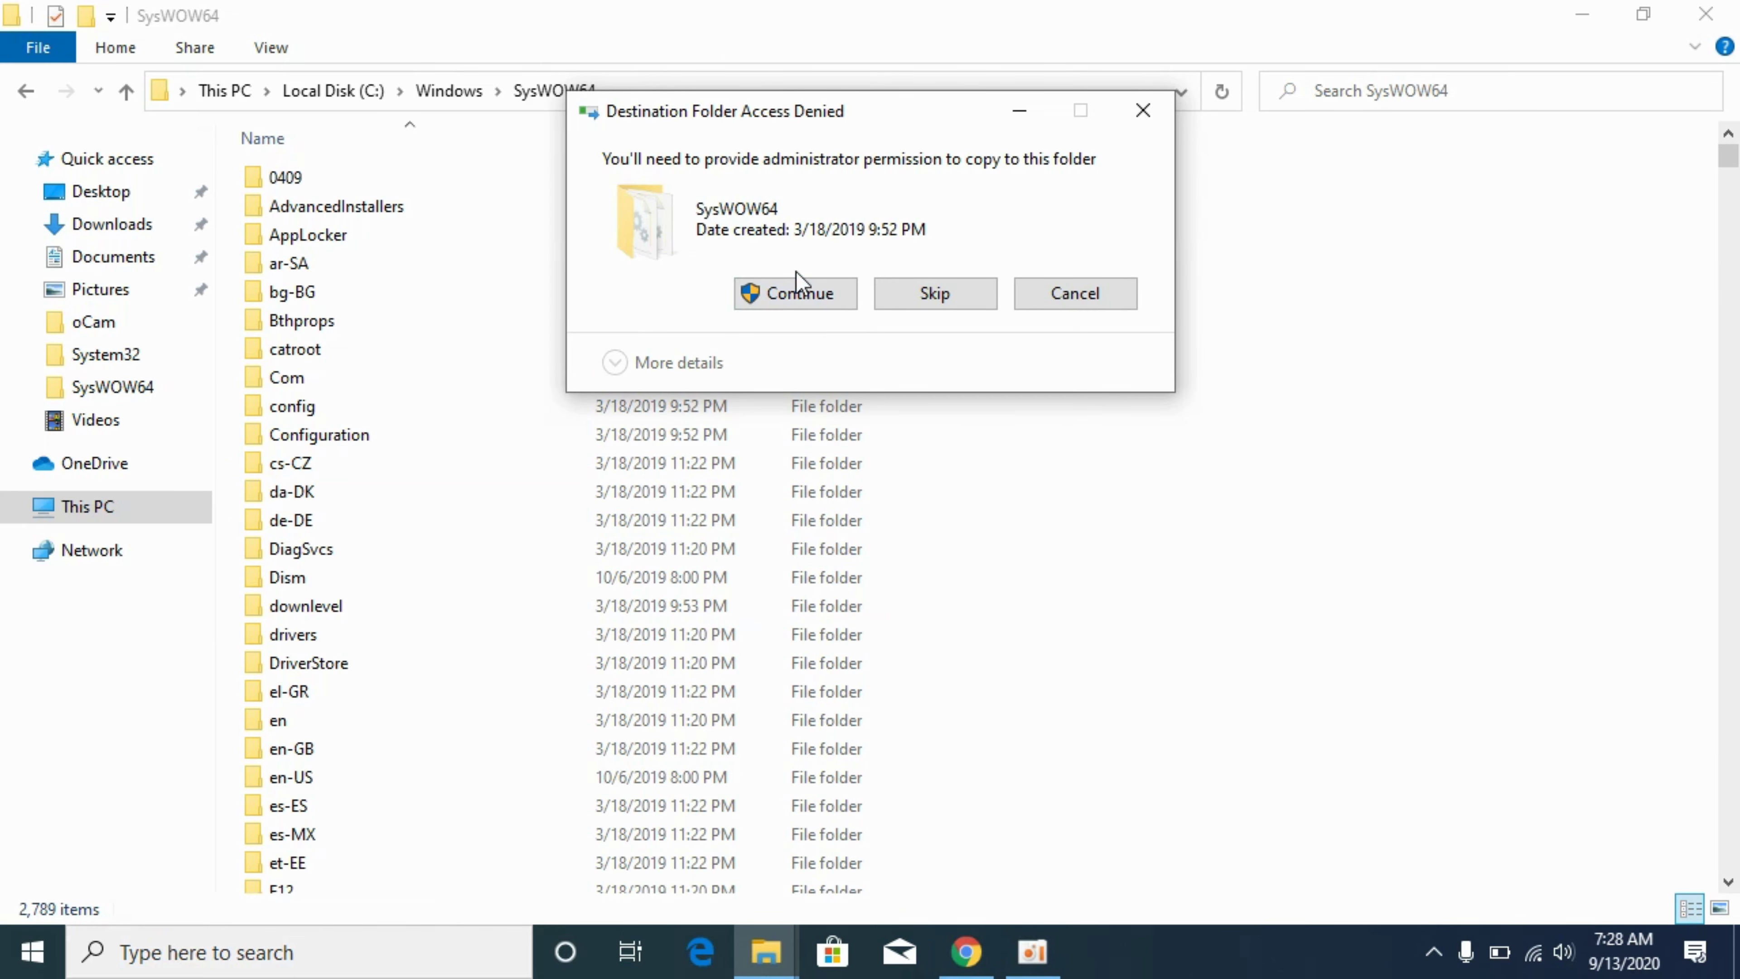
pyautogui.click(796, 291)
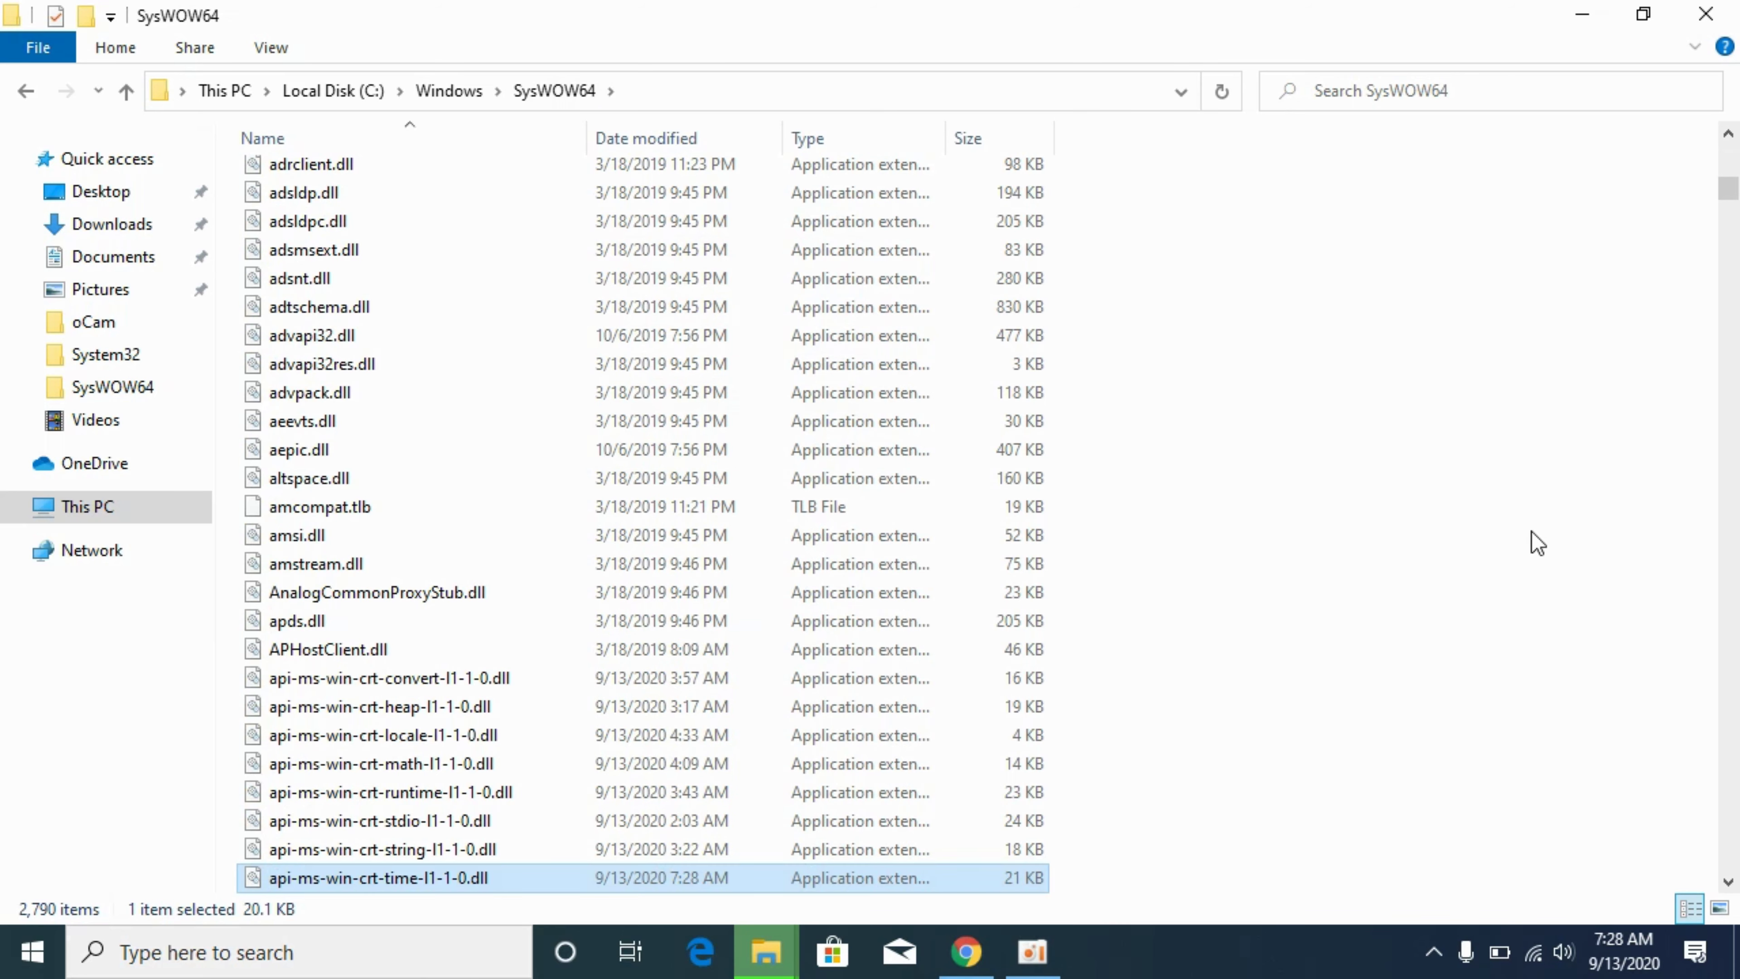
pyautogui.click(26, 90)
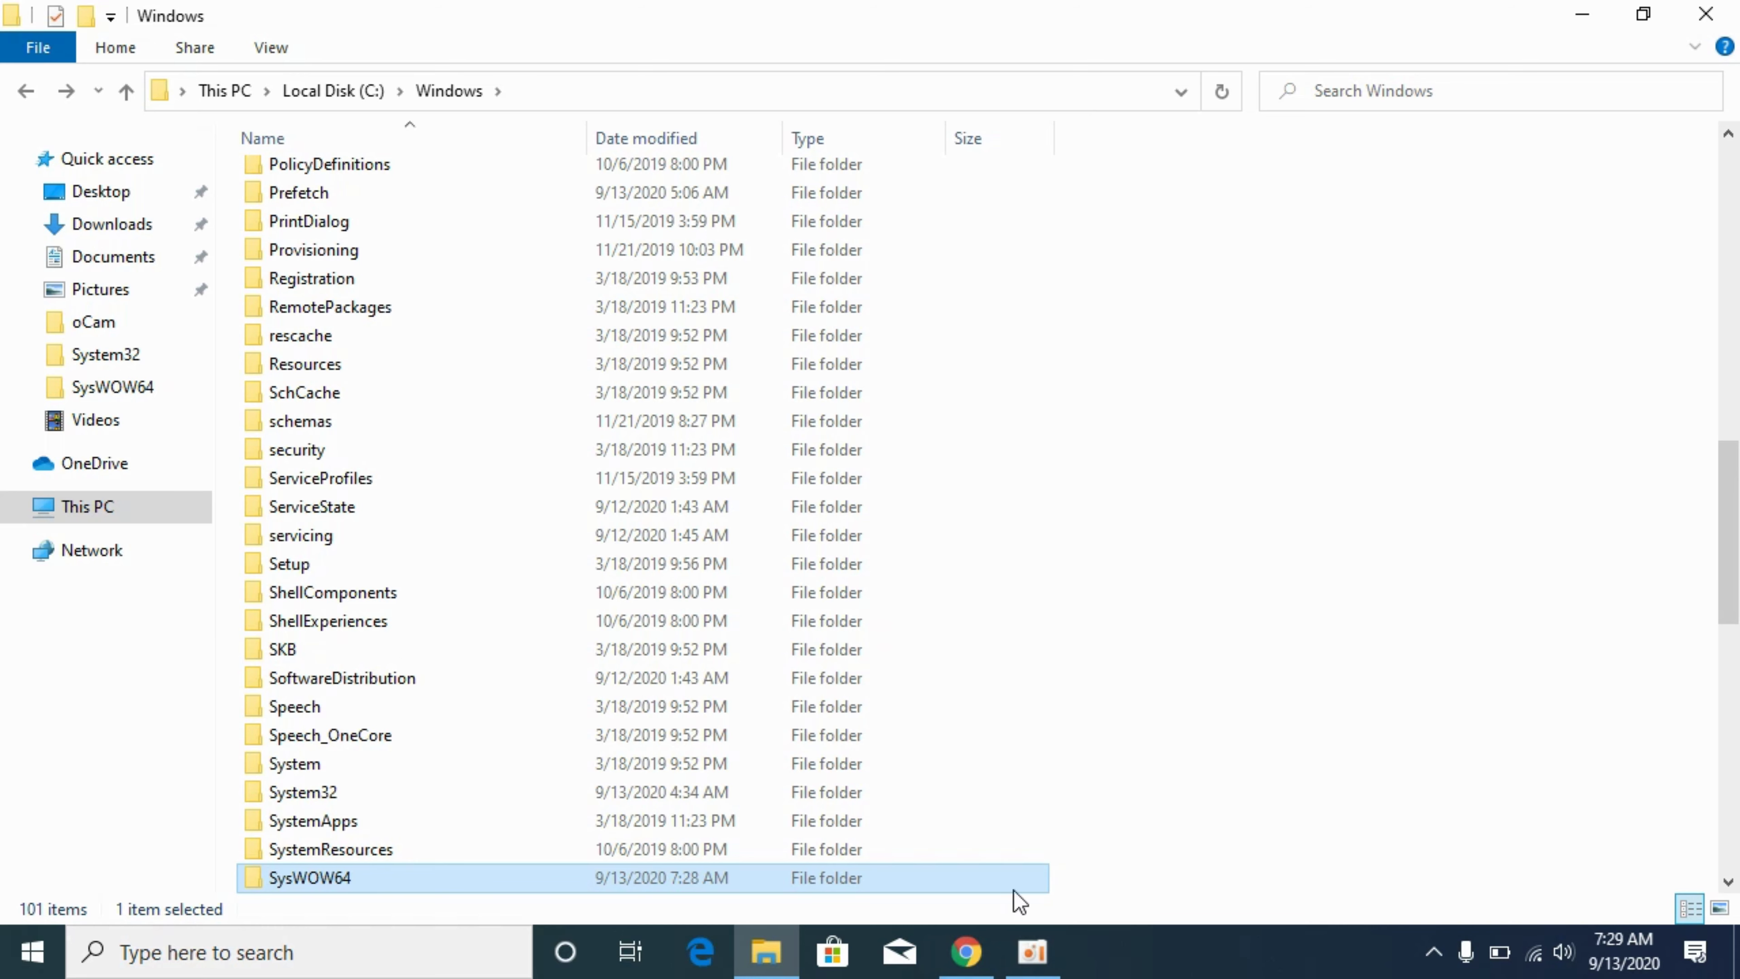
# Step: Switch to Chrome, go back to the DLL's download page, and download the 64-bit version
pyautogui.click(976, 950)
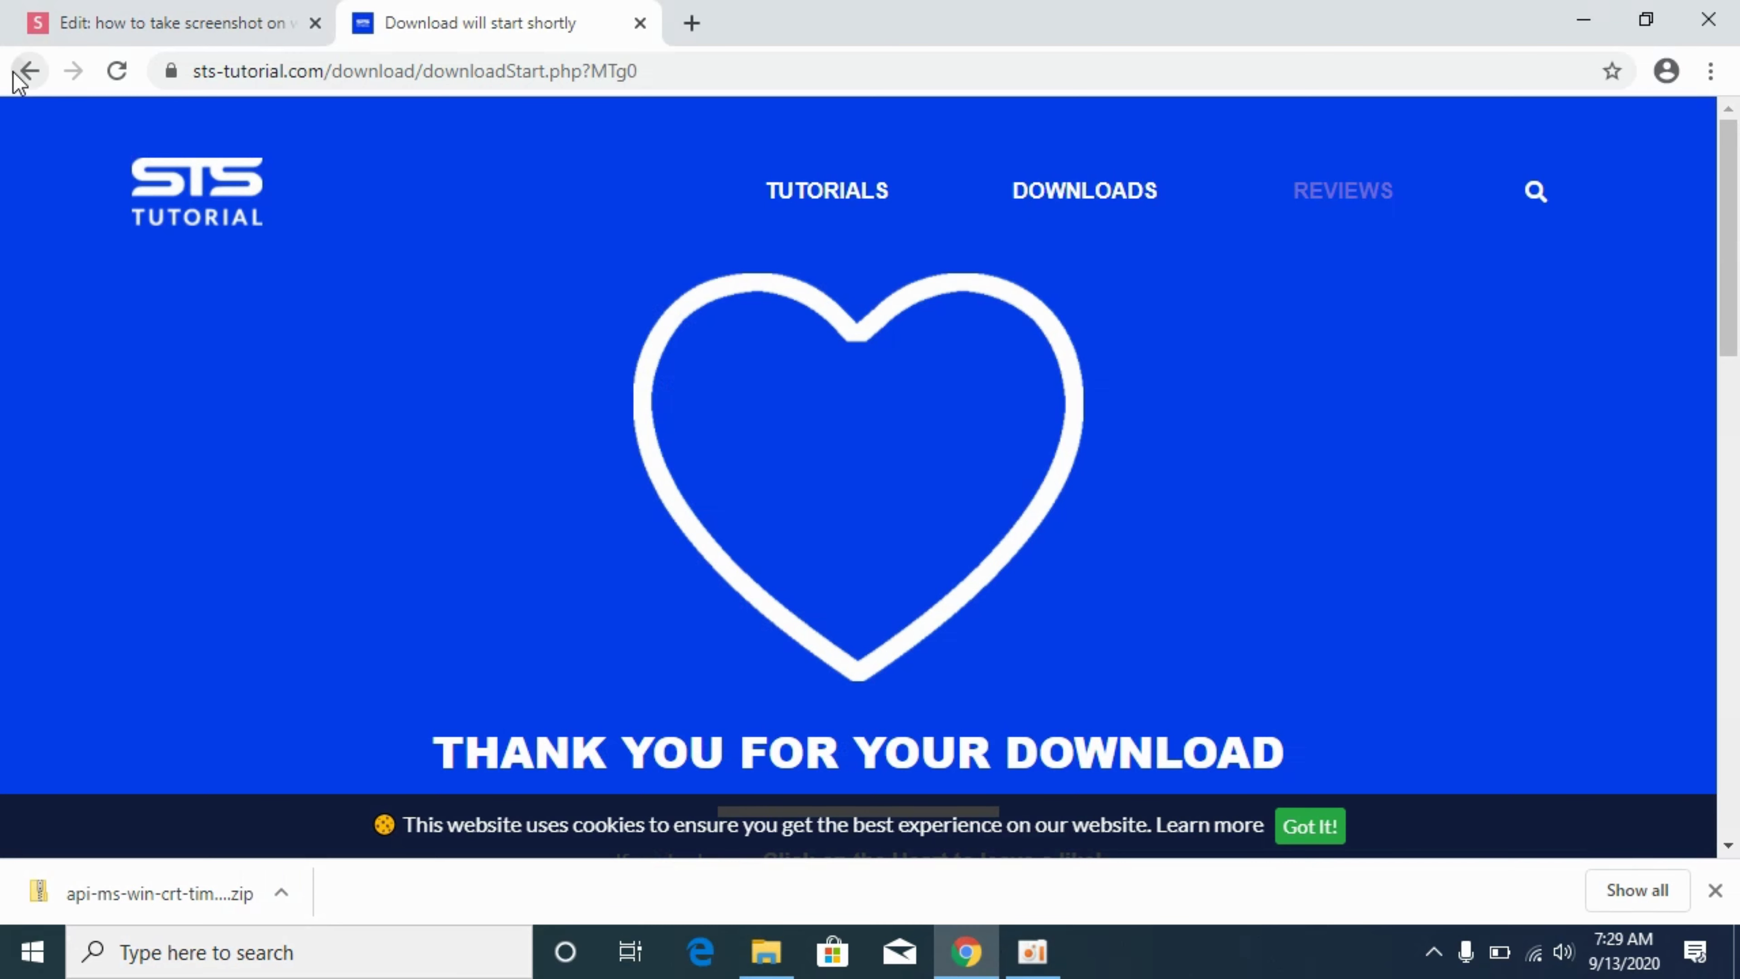
pyautogui.click(27, 71)
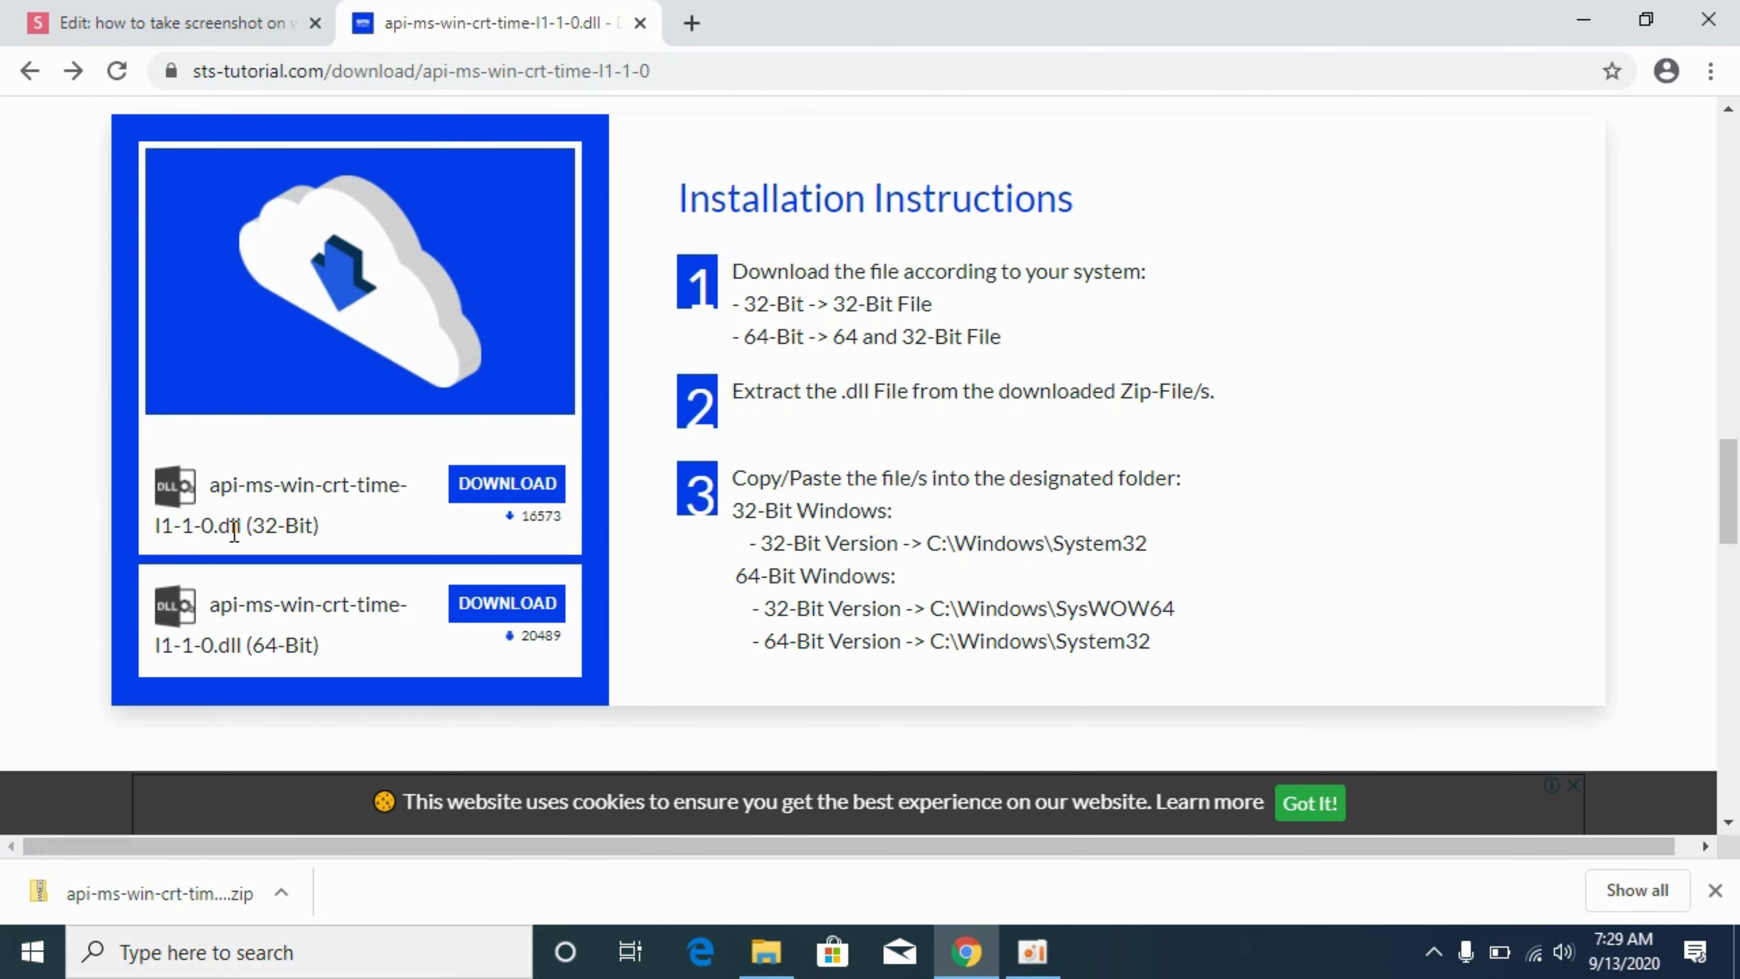
pyautogui.moveTo(234, 531); pyautogui.dragTo(365, 536)
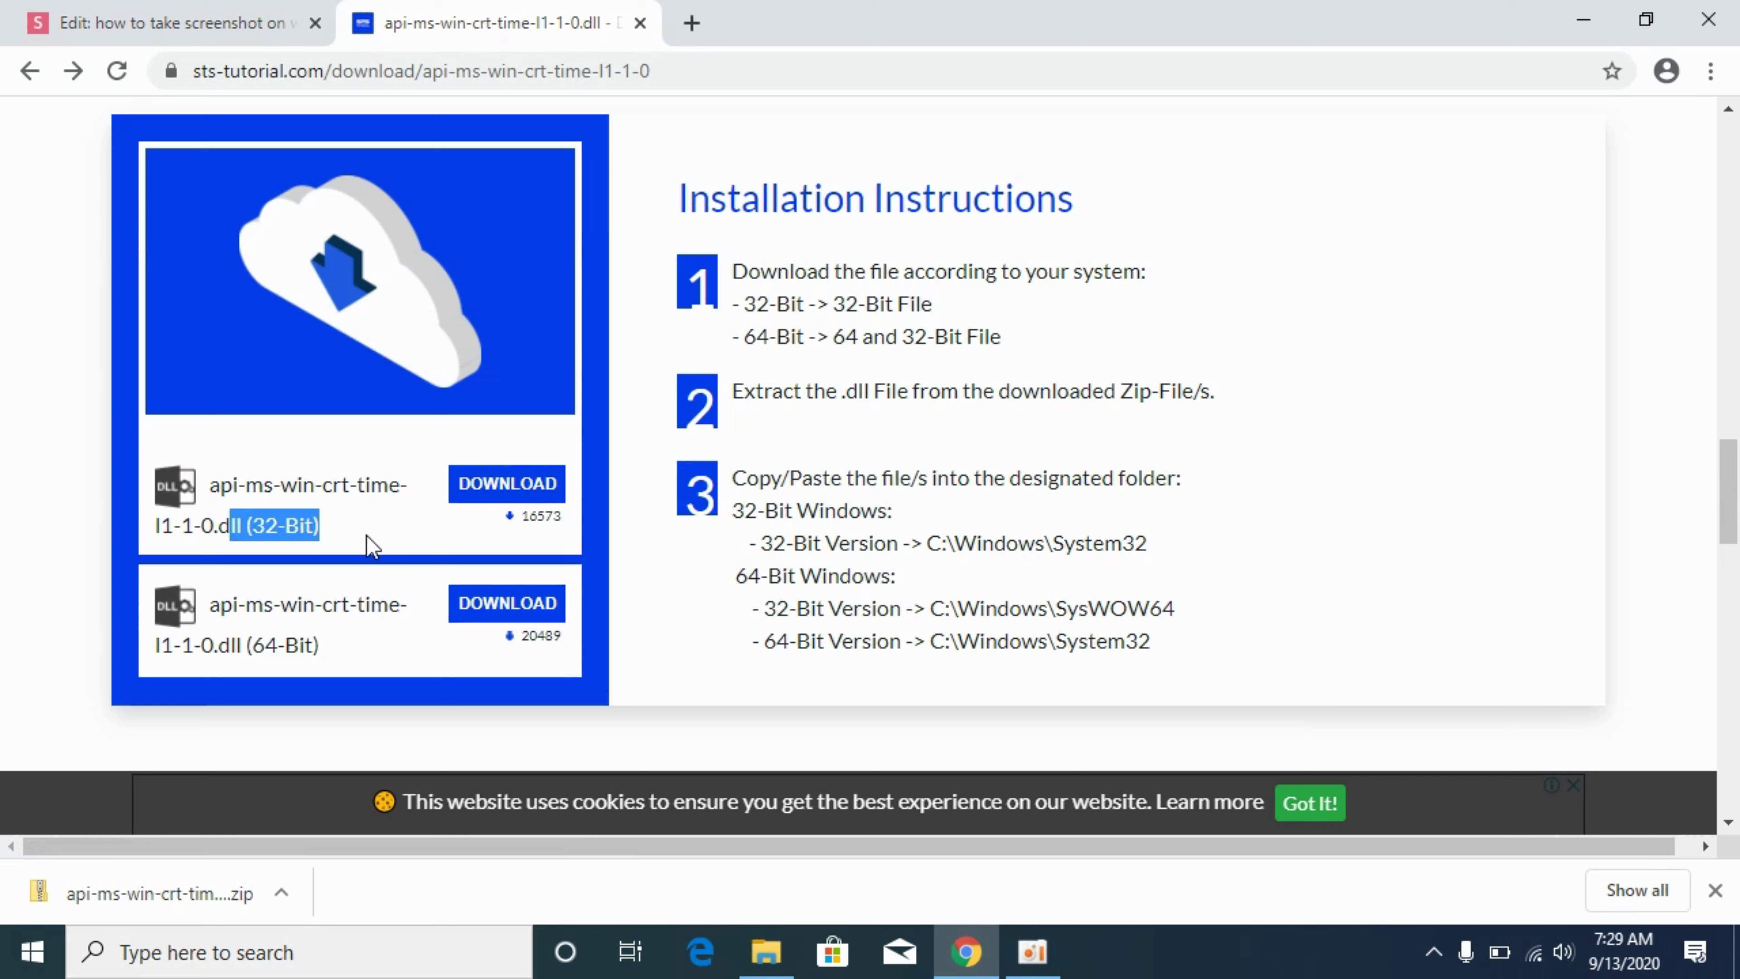
pyautogui.click(239, 644)
pyautogui.moveTo(239, 645); pyautogui.dragTo(430, 655)
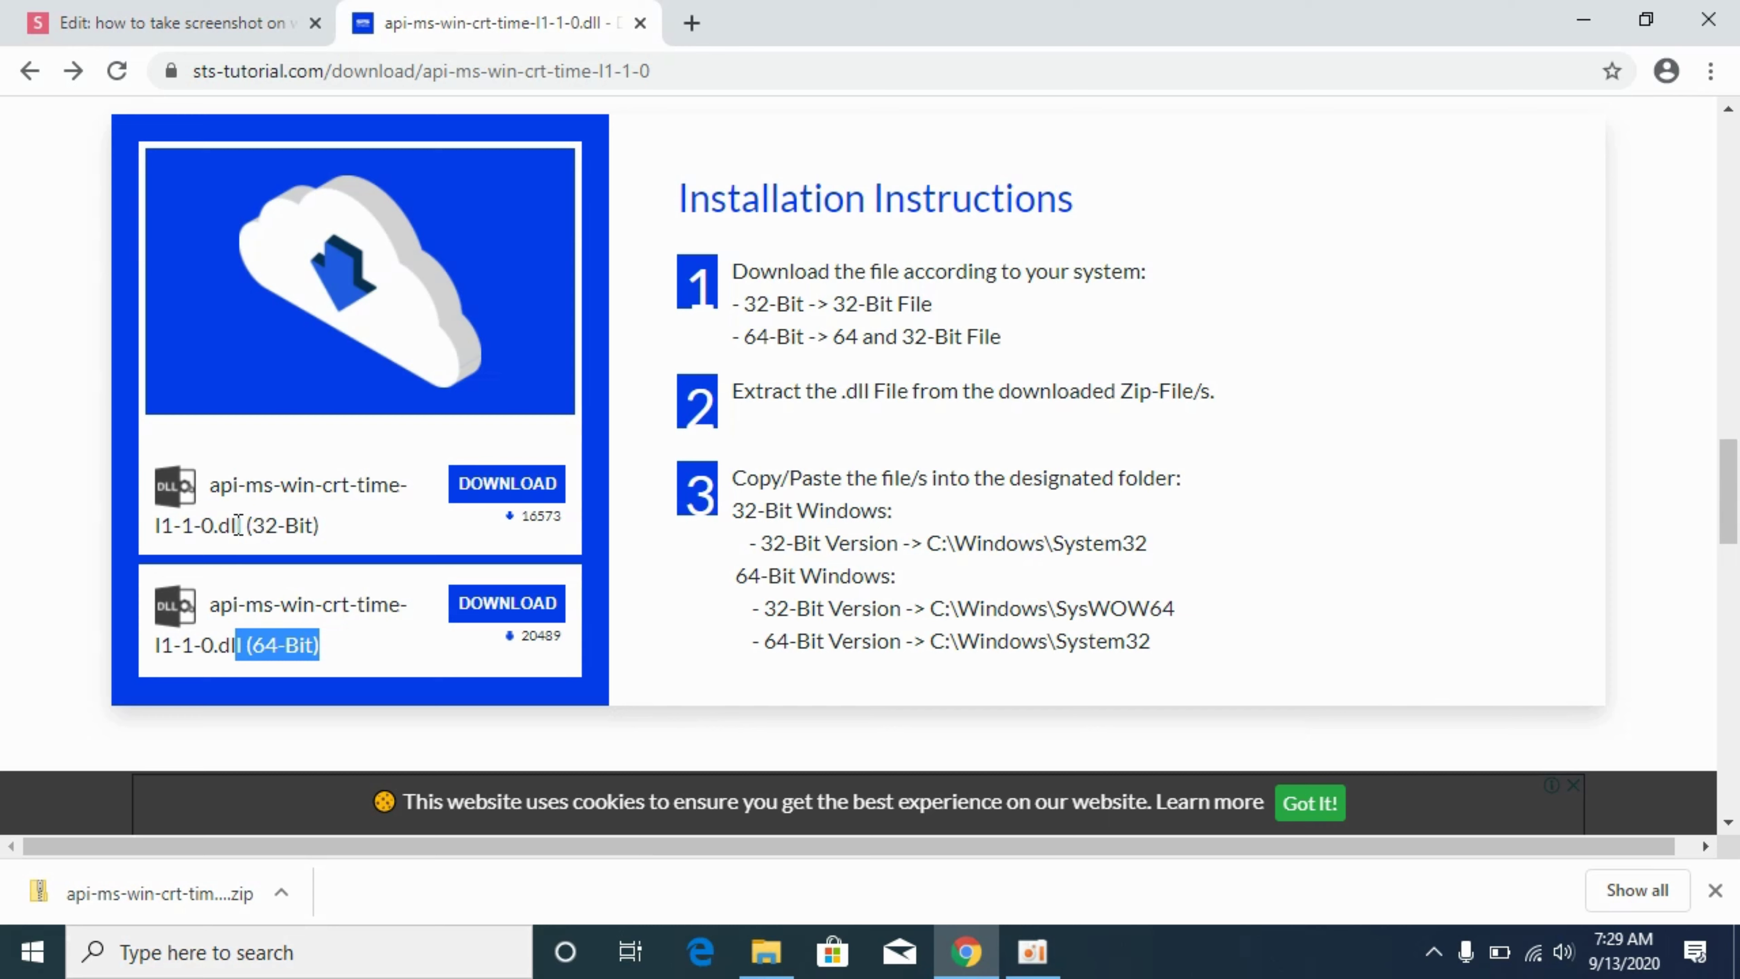
pyautogui.moveTo(238, 525); pyautogui.dragTo(371, 526)
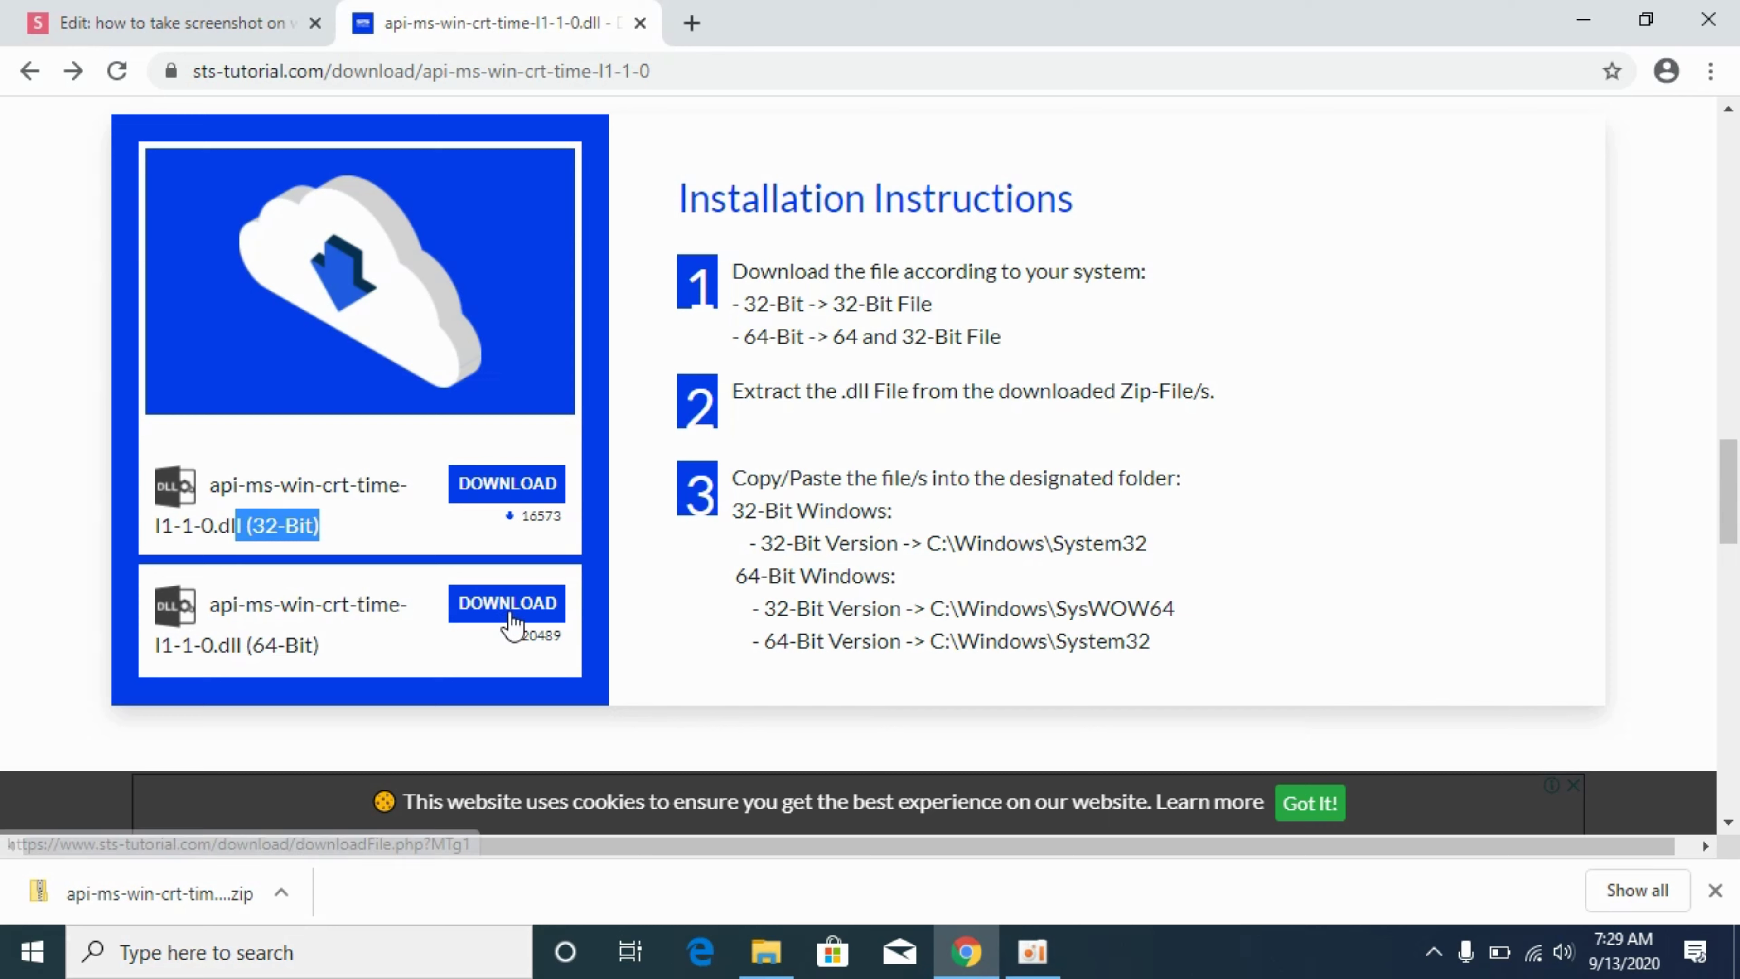
pyautogui.click(517, 613)
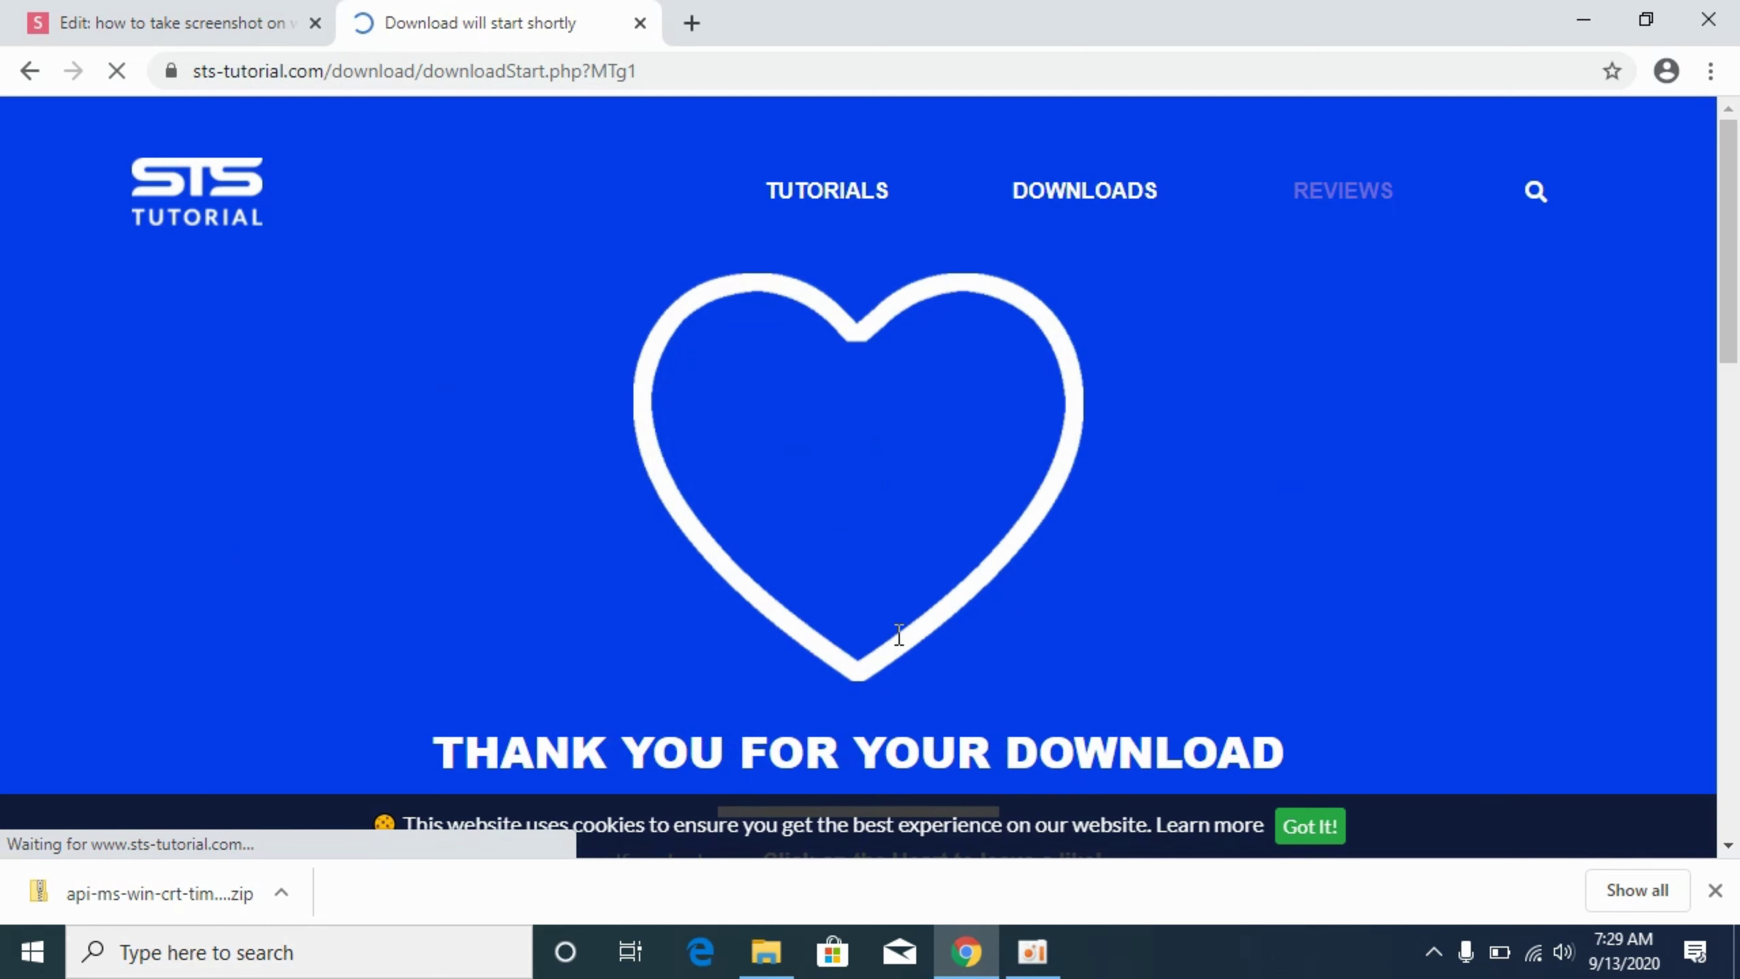
# Step: Open the Downloads folder in a separate File Explorer window and restore that window to a smaller size
pyautogui.click(765, 950)
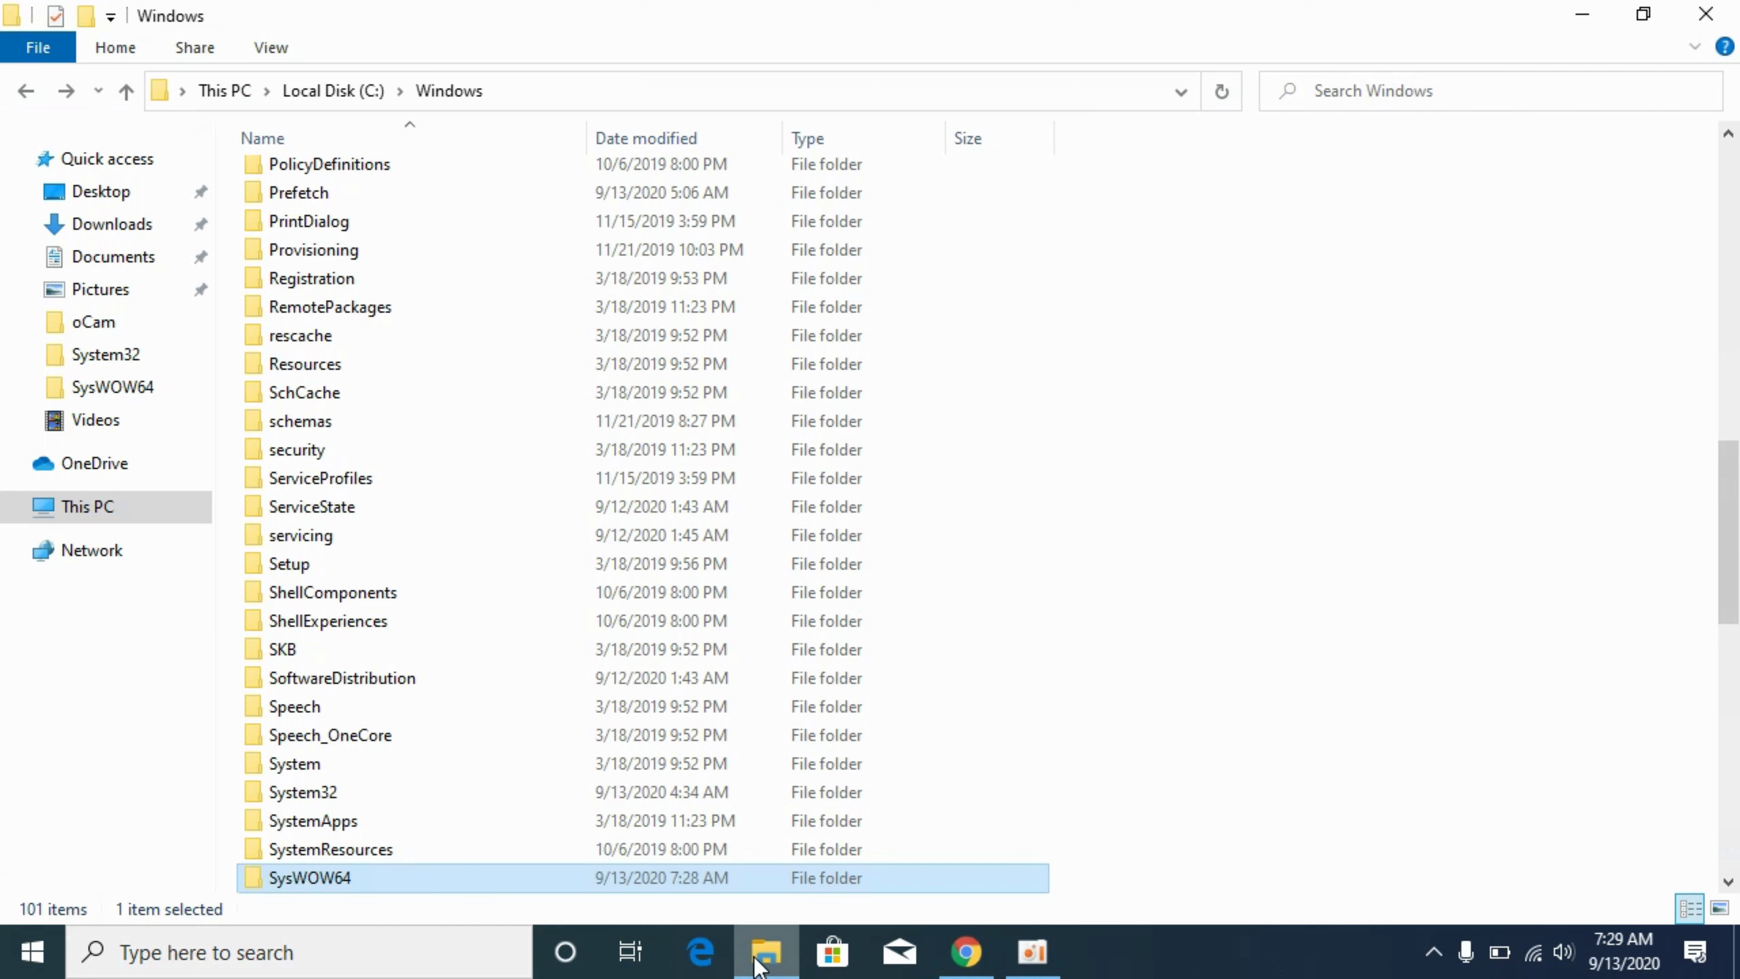
pyautogui.rightClick(111, 231)
pyautogui.click(221, 278)
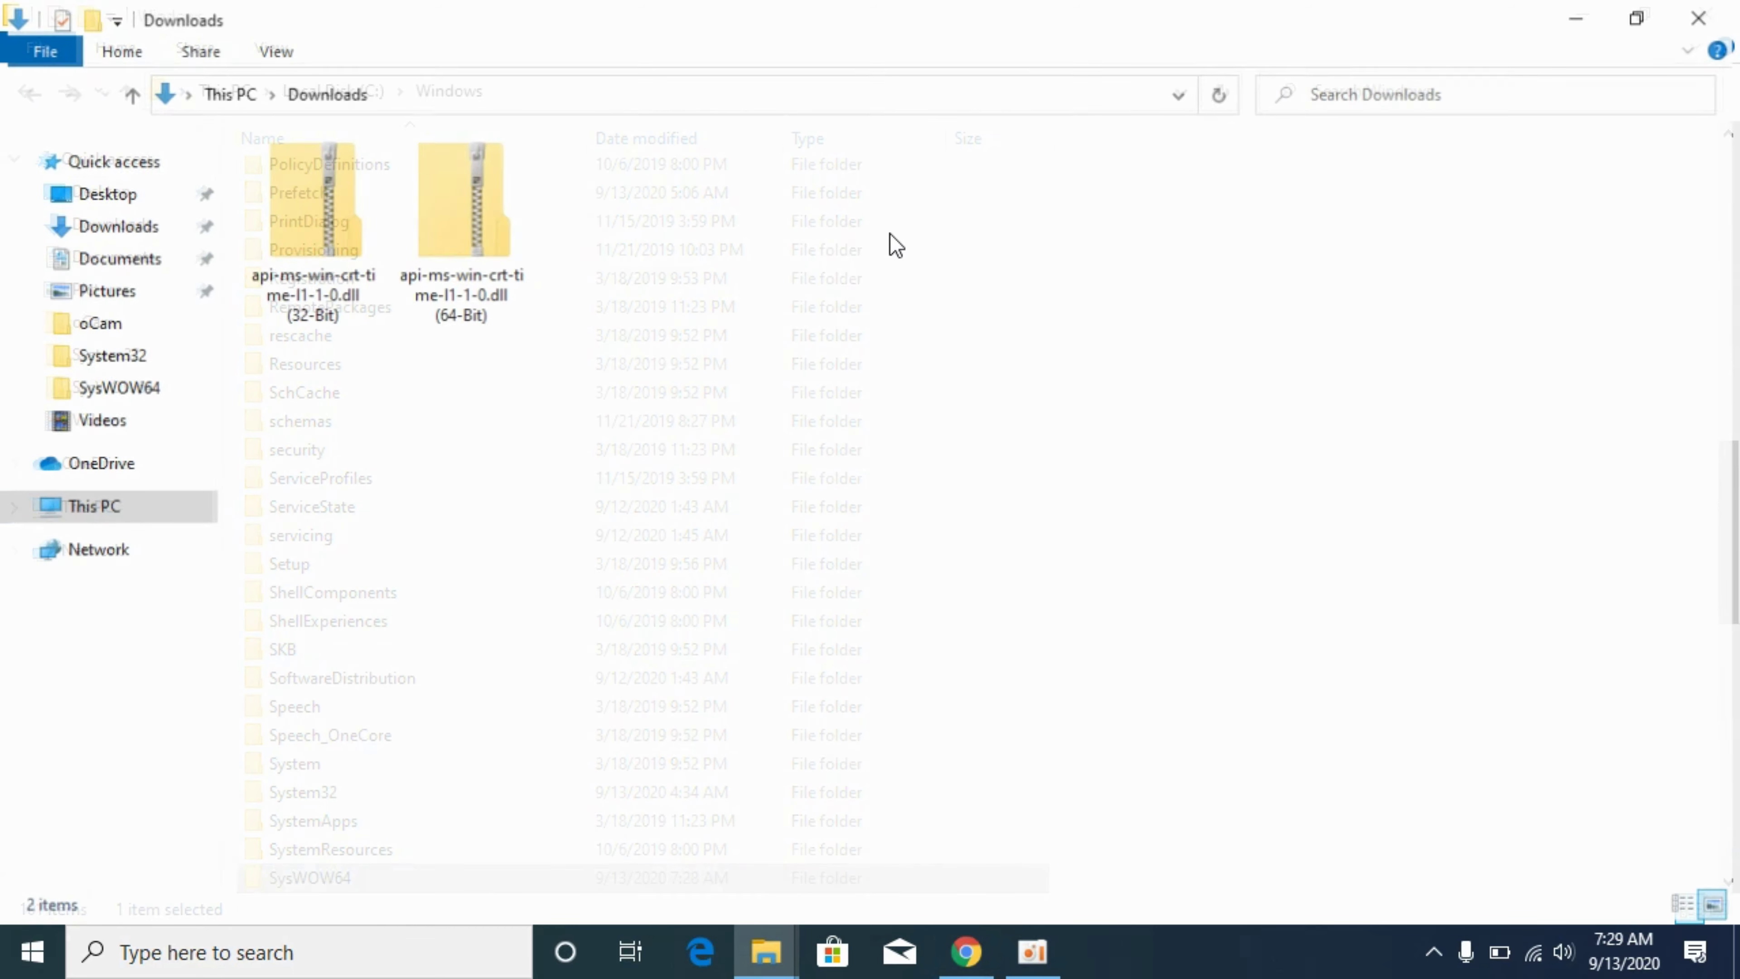
pyautogui.click(1638, 18)
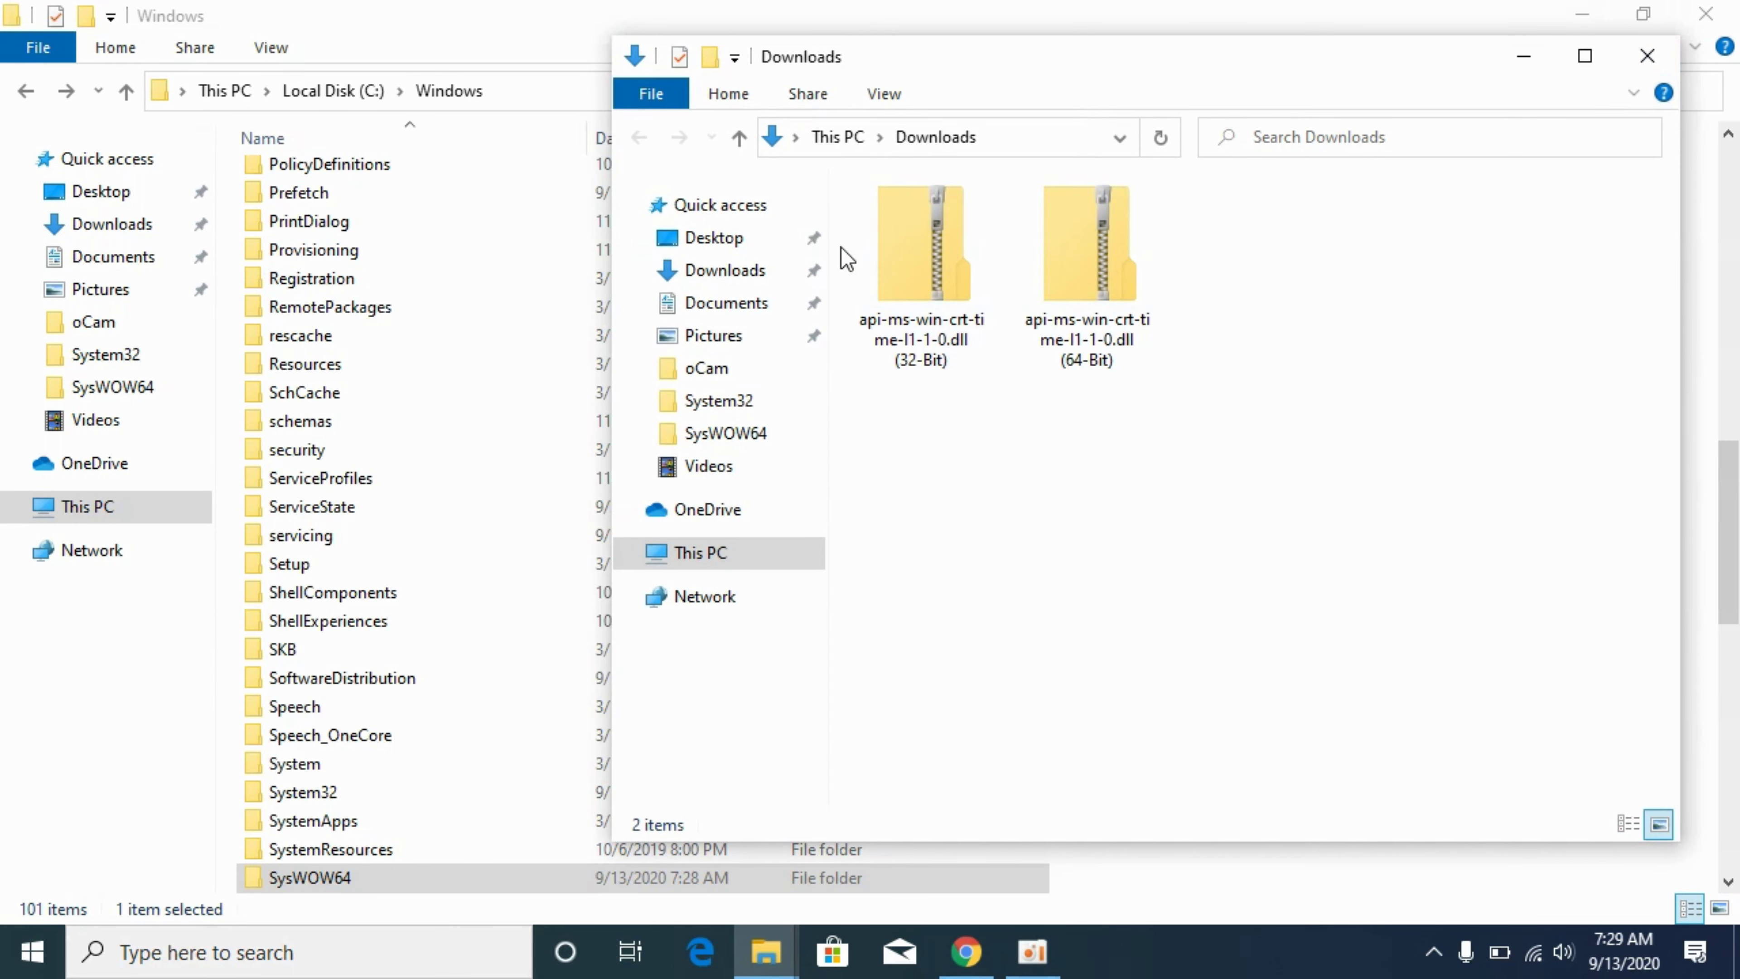
# Step: Open the 32-bit archive in Downloads and copy api-ms-win-crt-time-l1-1-0.dll from its inner folder
pyautogui.moveTo(1104, 255)
pyautogui.doubleClick(941, 300)
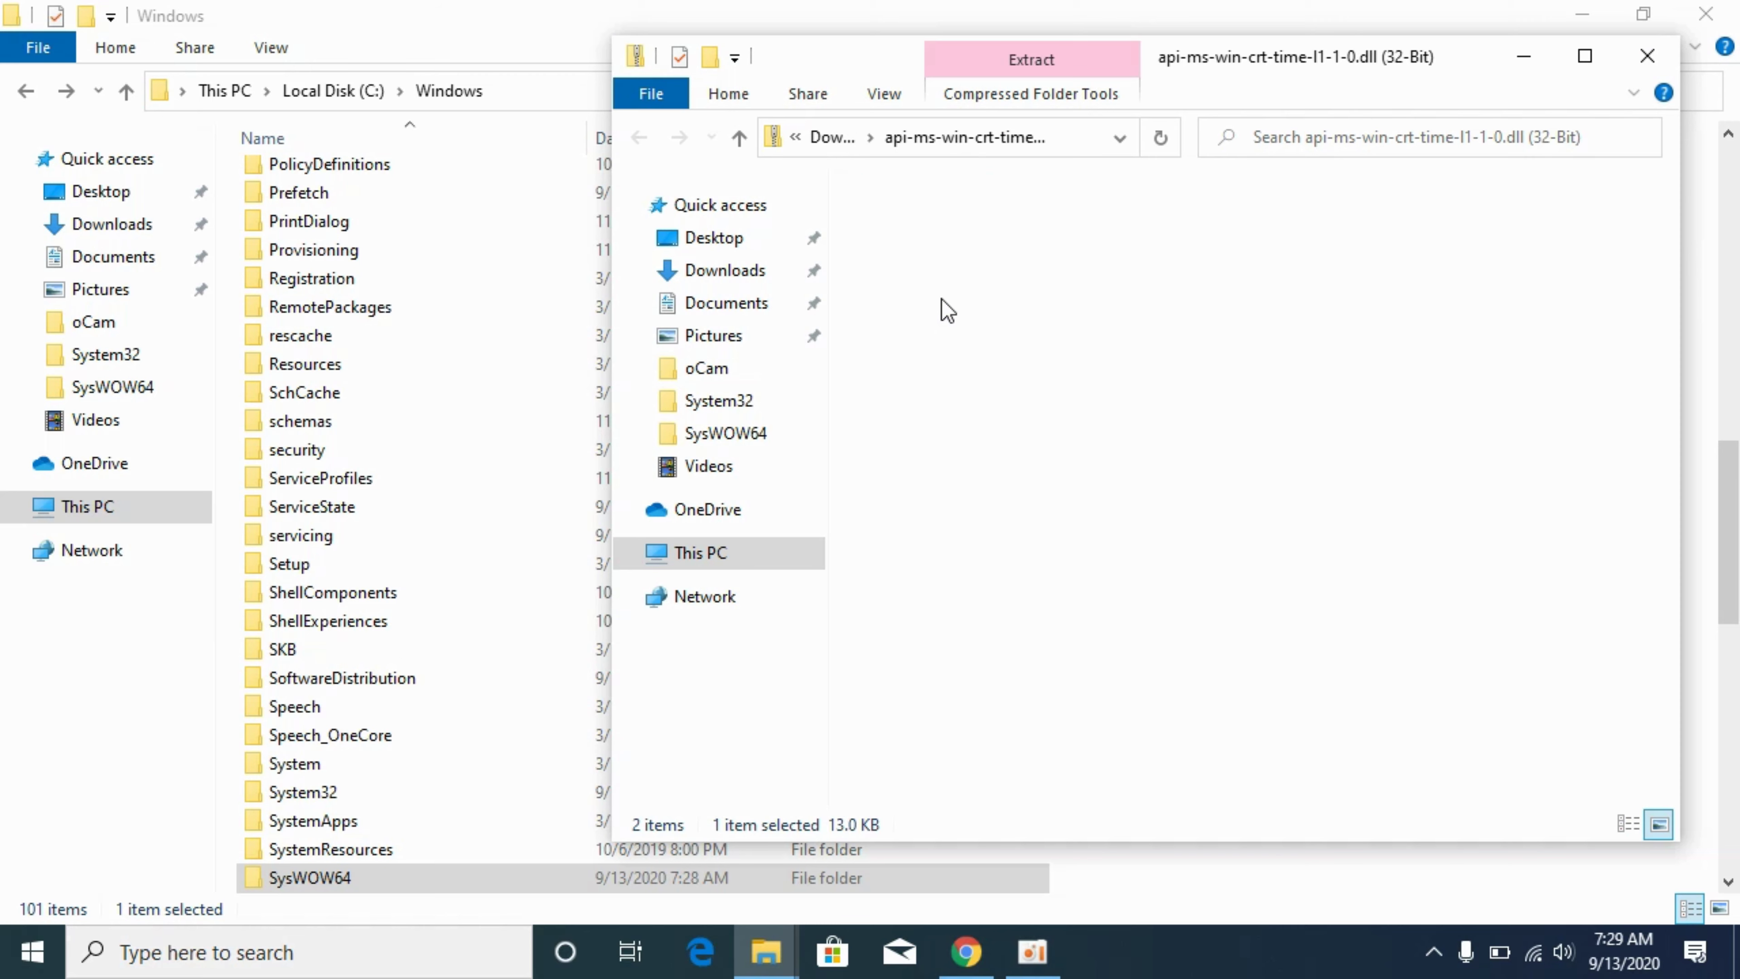
pyautogui.click(970, 251)
pyautogui.doubleClick(974, 260)
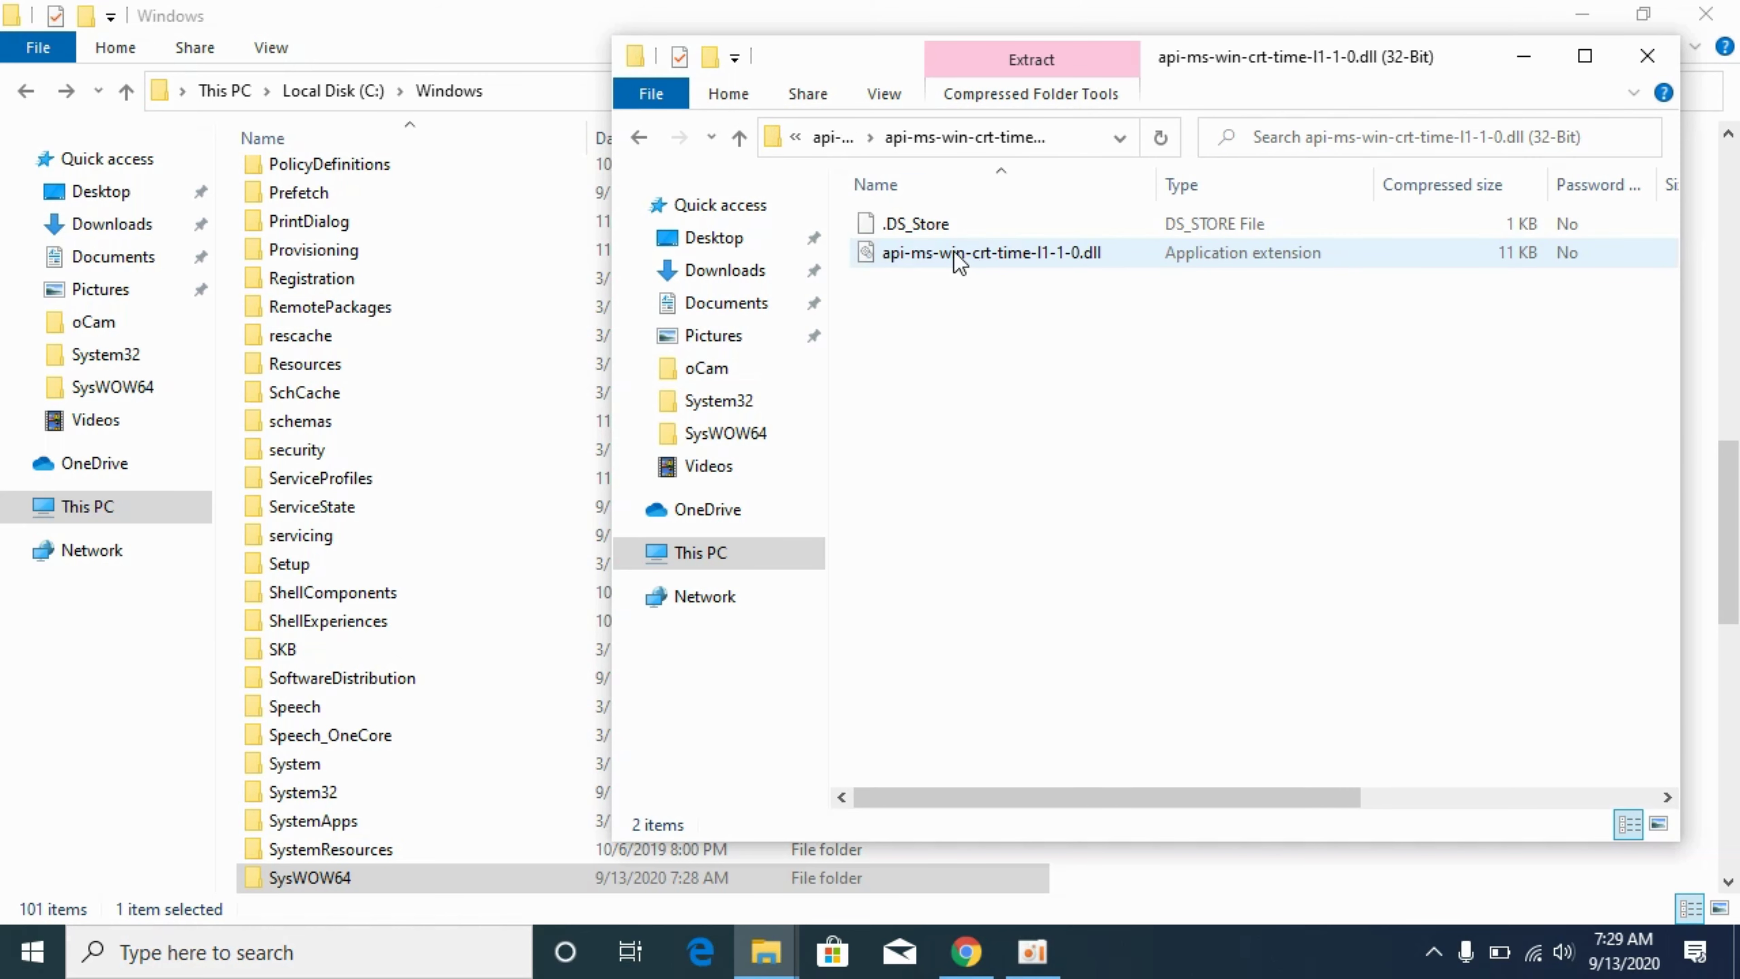
pyautogui.rightClick(952, 251)
pyautogui.click(1018, 341)
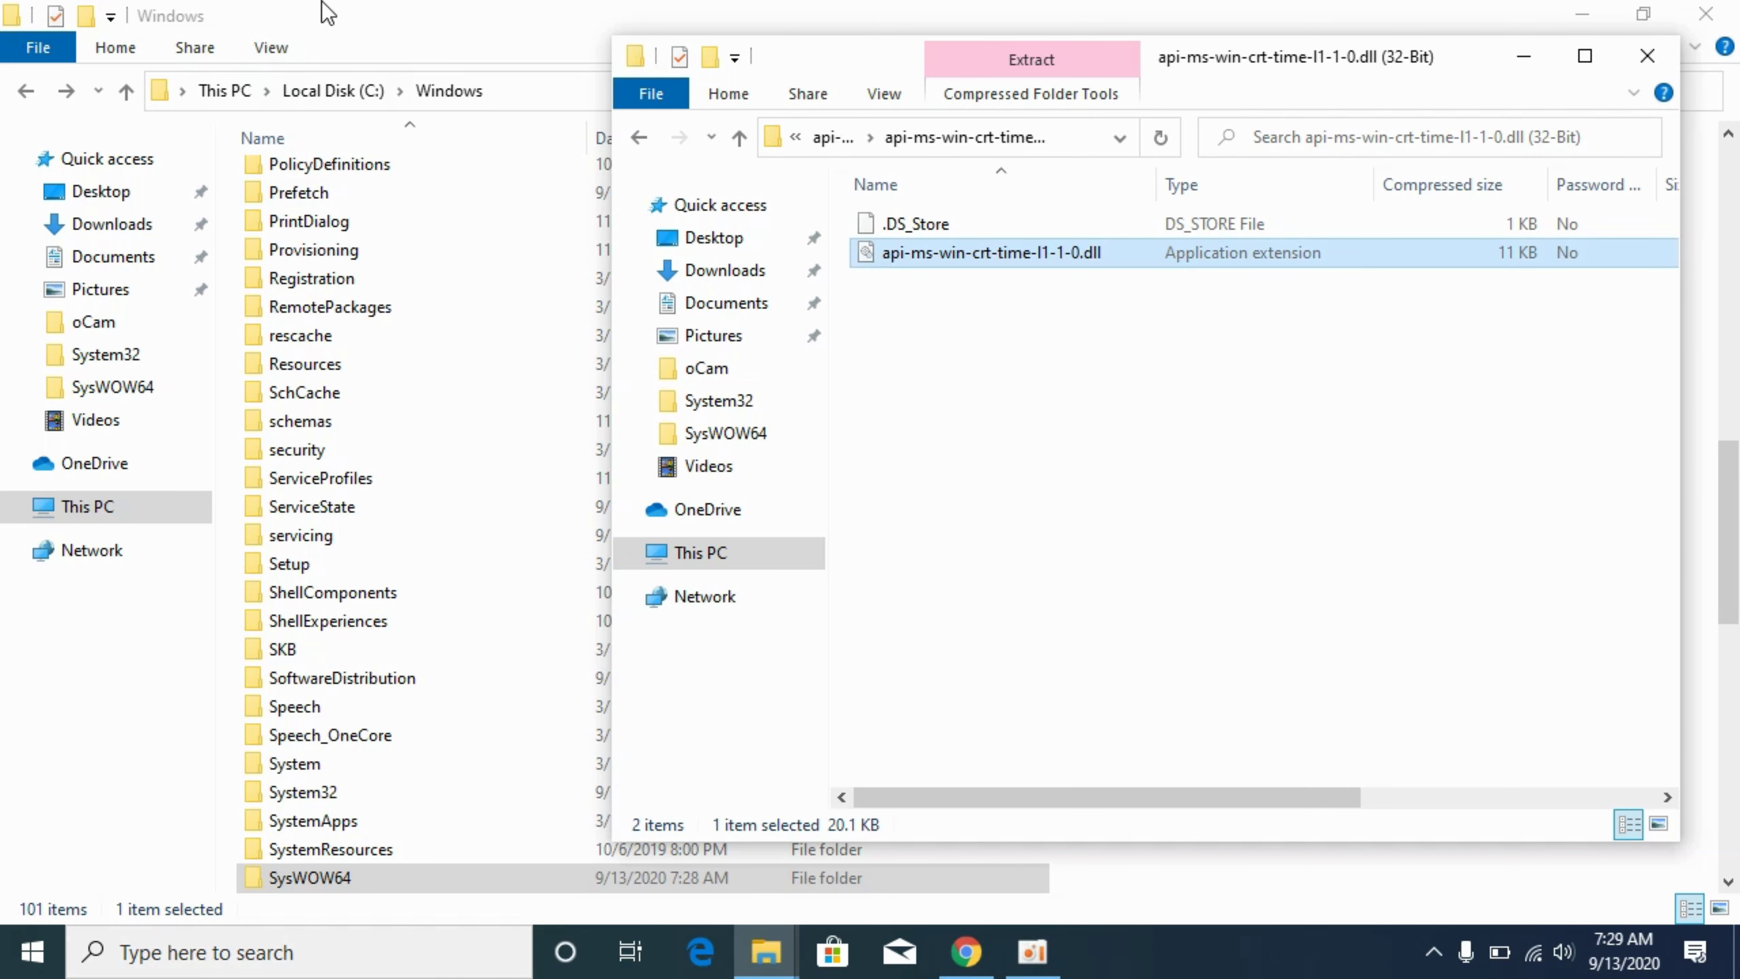
# Step: Paste the 32-bit DLL into C:\Windows\SysWOW64, replacing the existing file with administrator permission, and return to the Windows folder
pyautogui.click(321, 15)
pyautogui.scroll(-2, 472, 486)
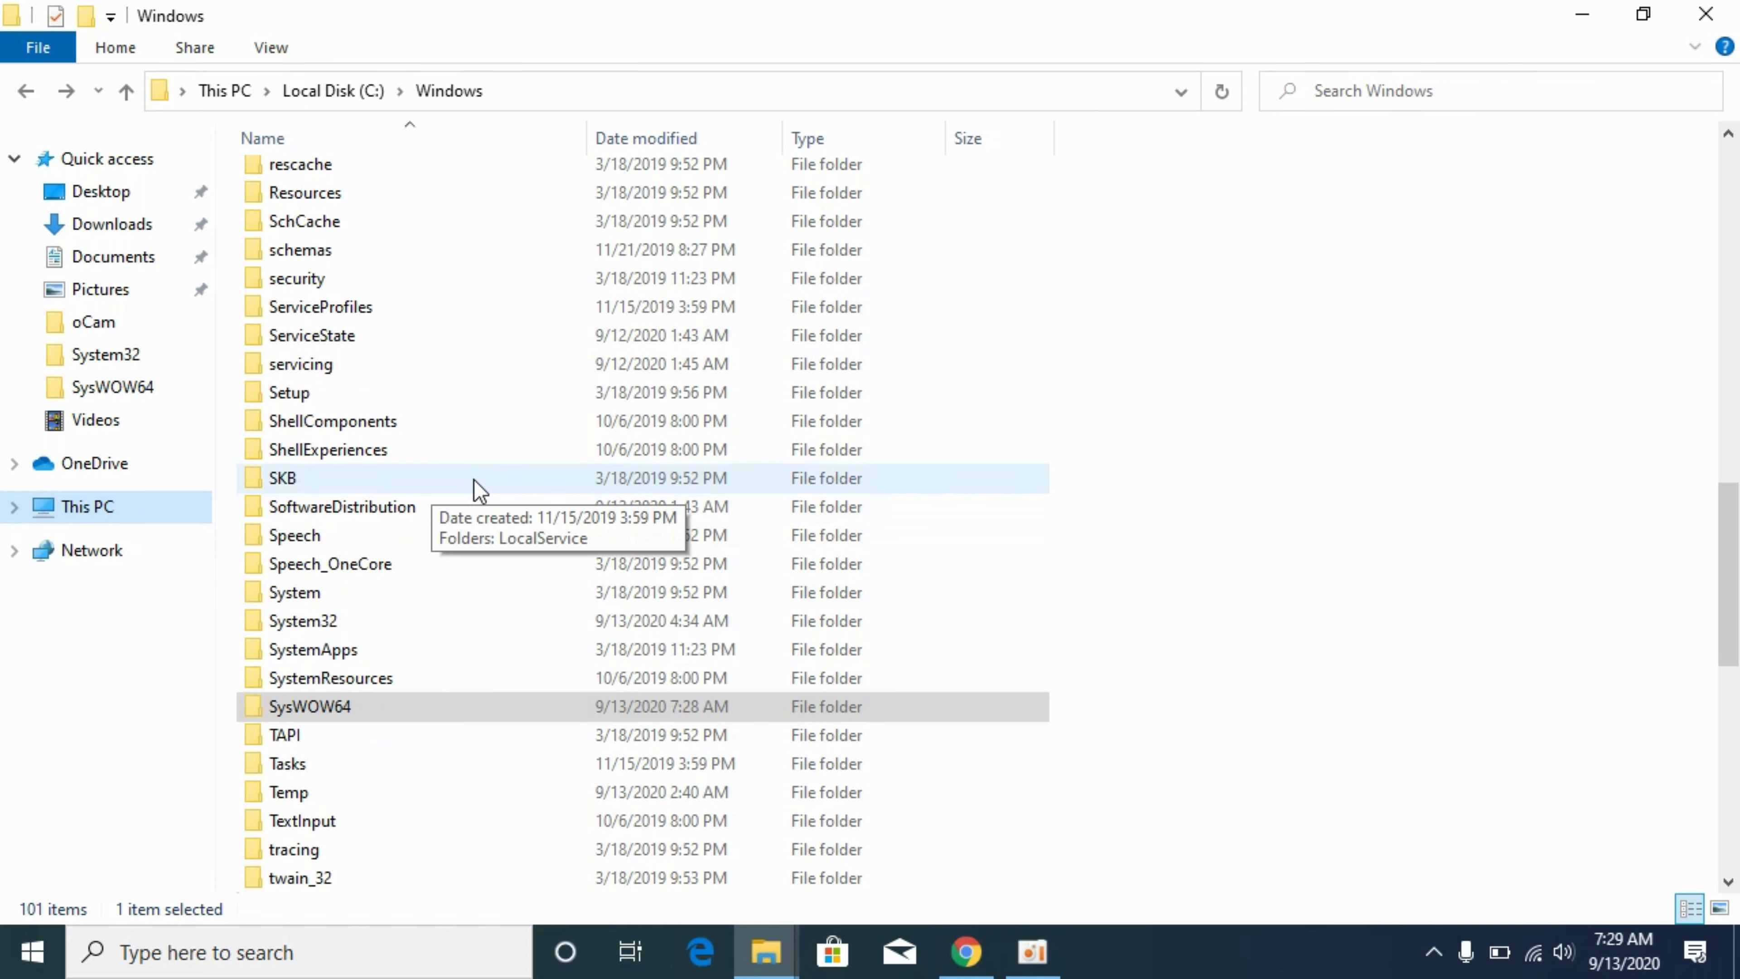
pyautogui.click(304, 714)
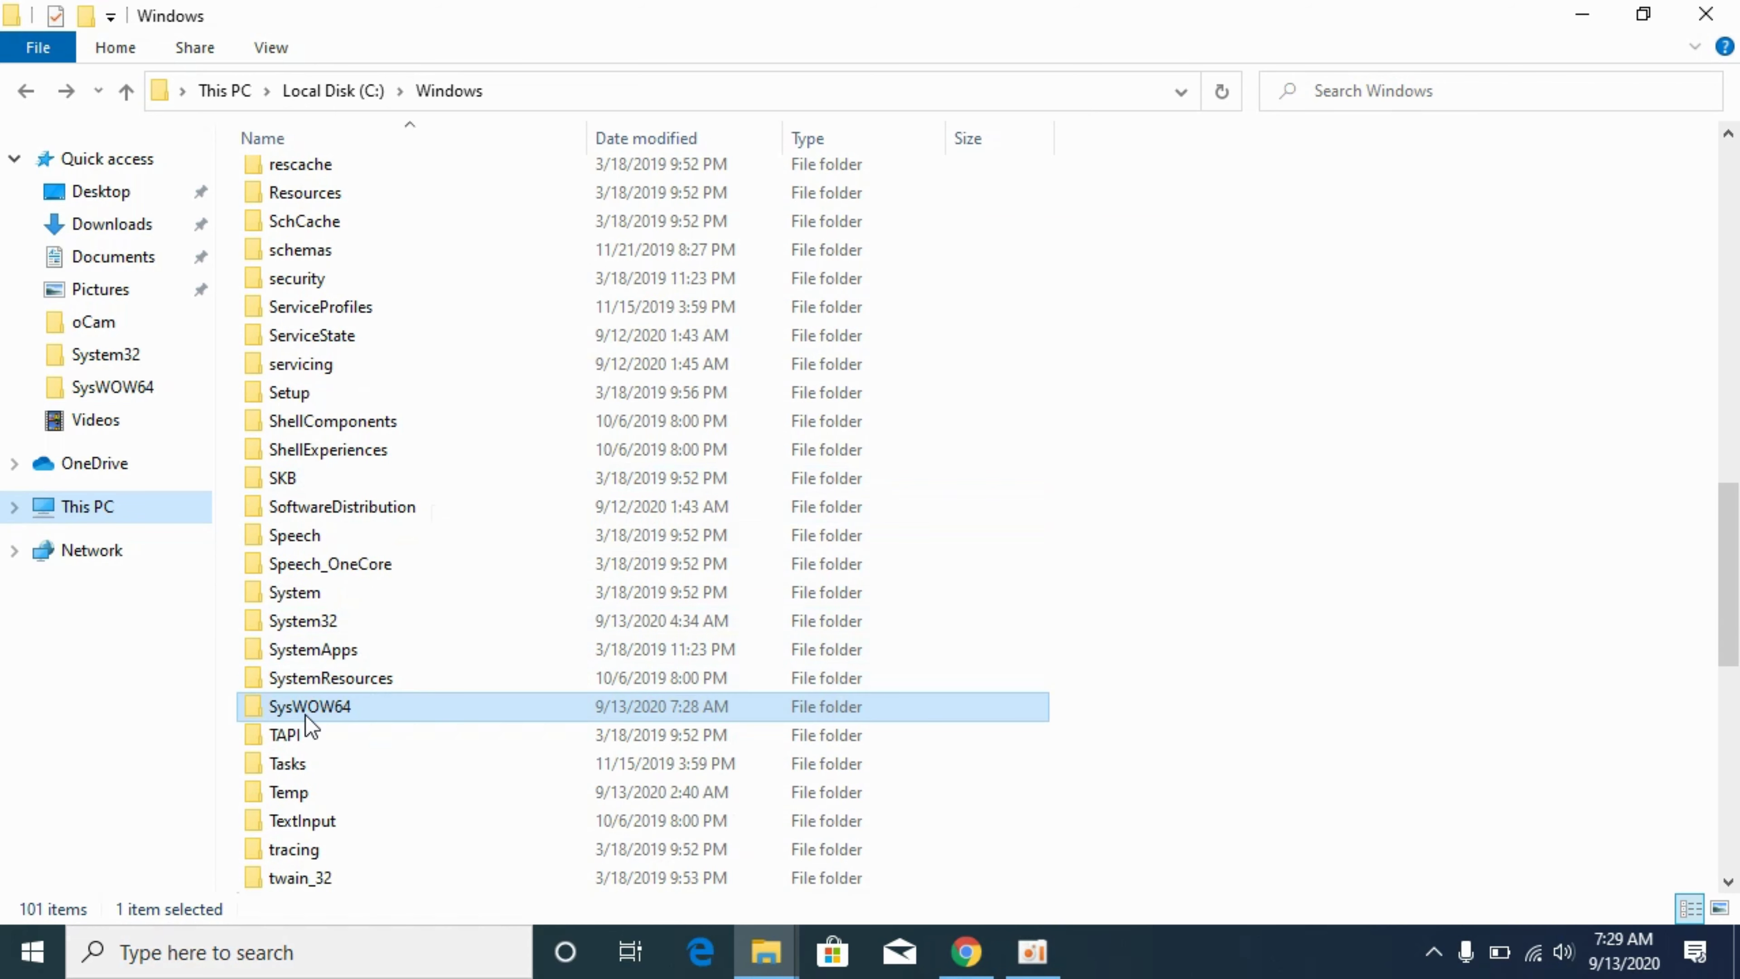
pyautogui.doubleClick(336, 706)
pyautogui.rightClick(1476, 375)
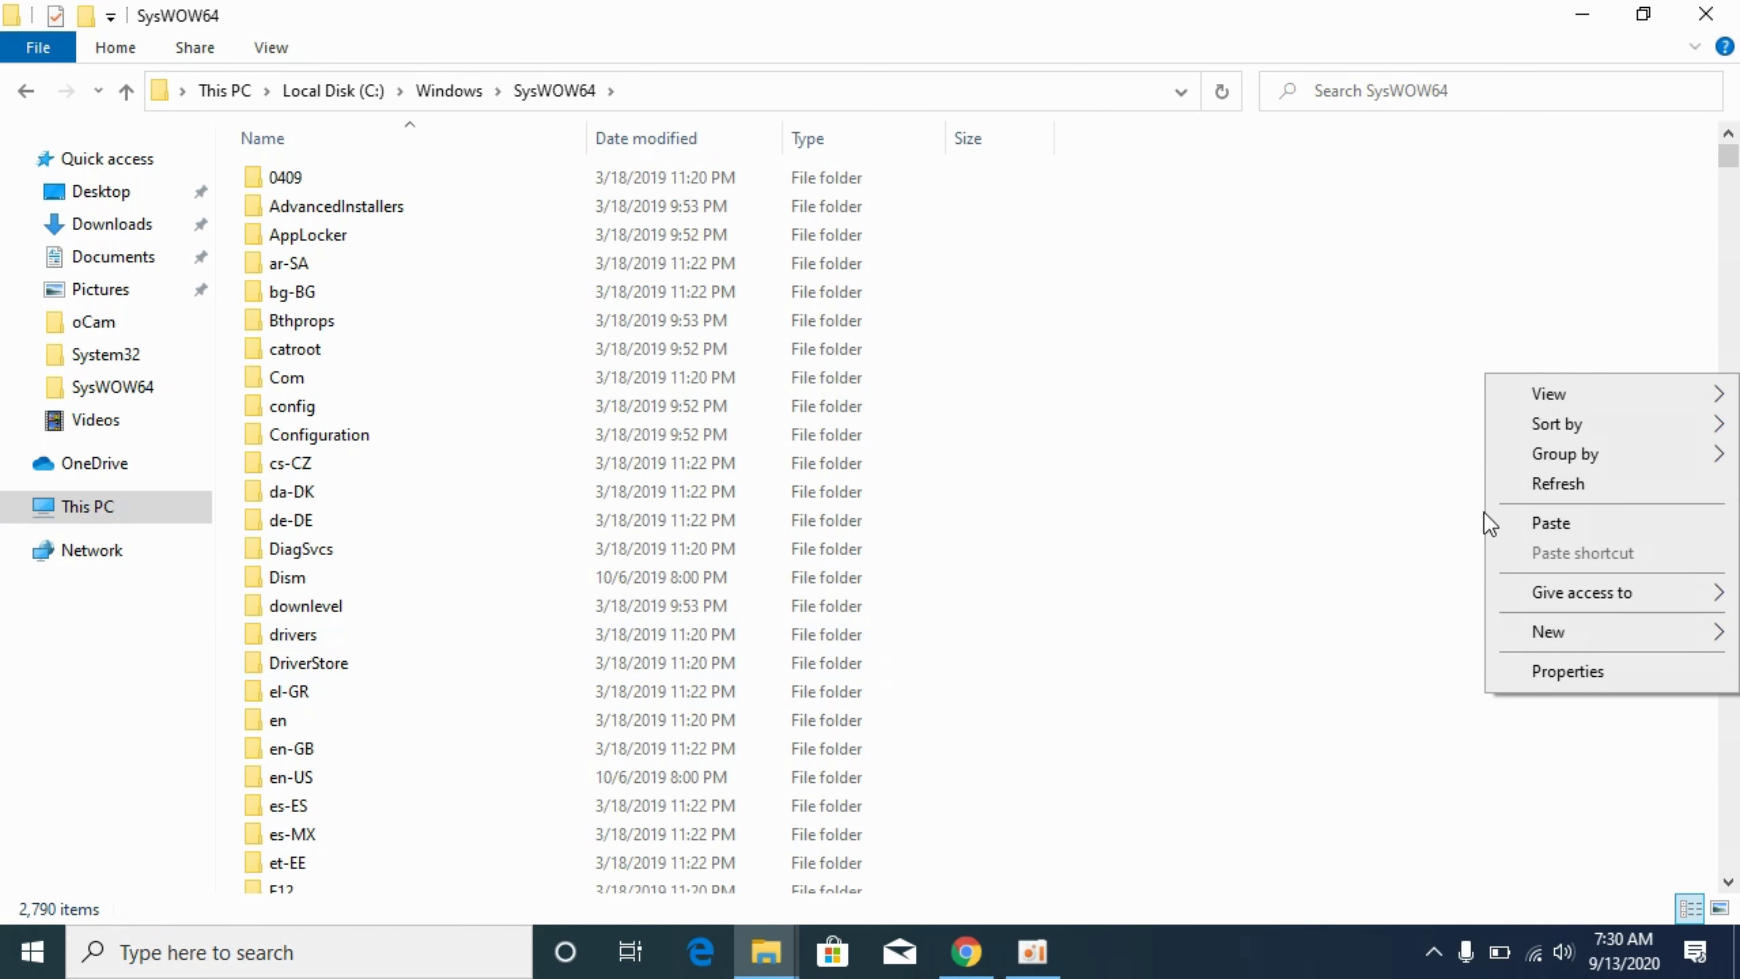
pyautogui.click(1497, 519)
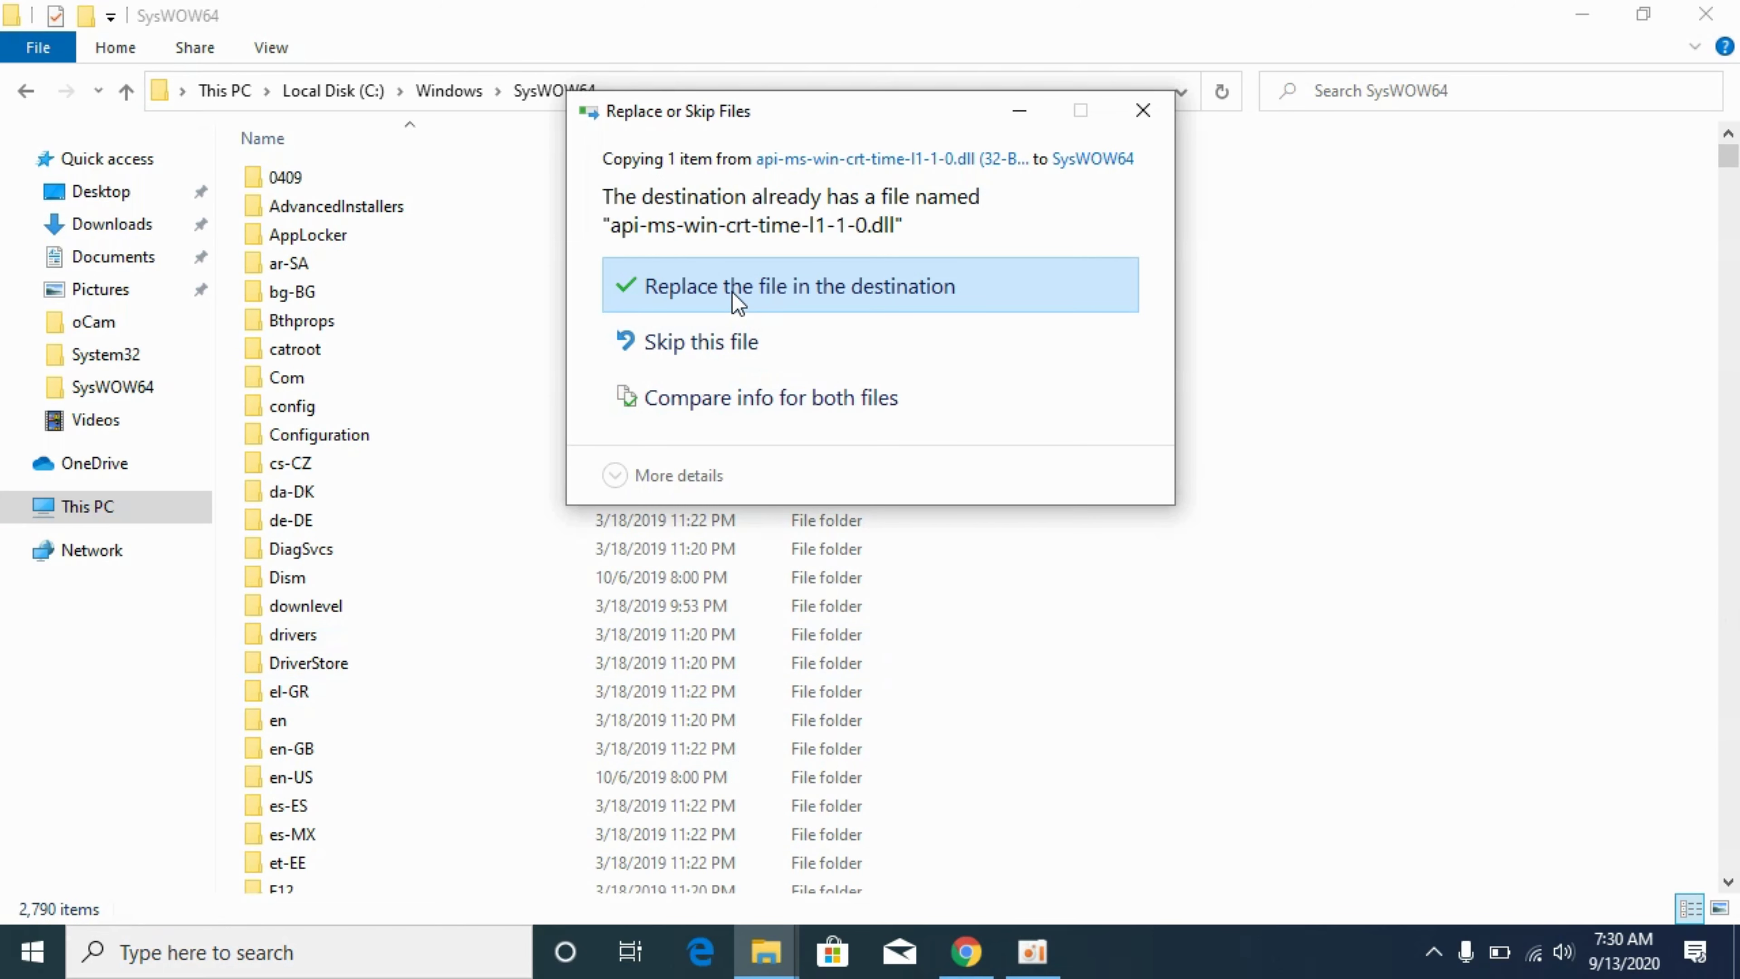
pyautogui.click(734, 291)
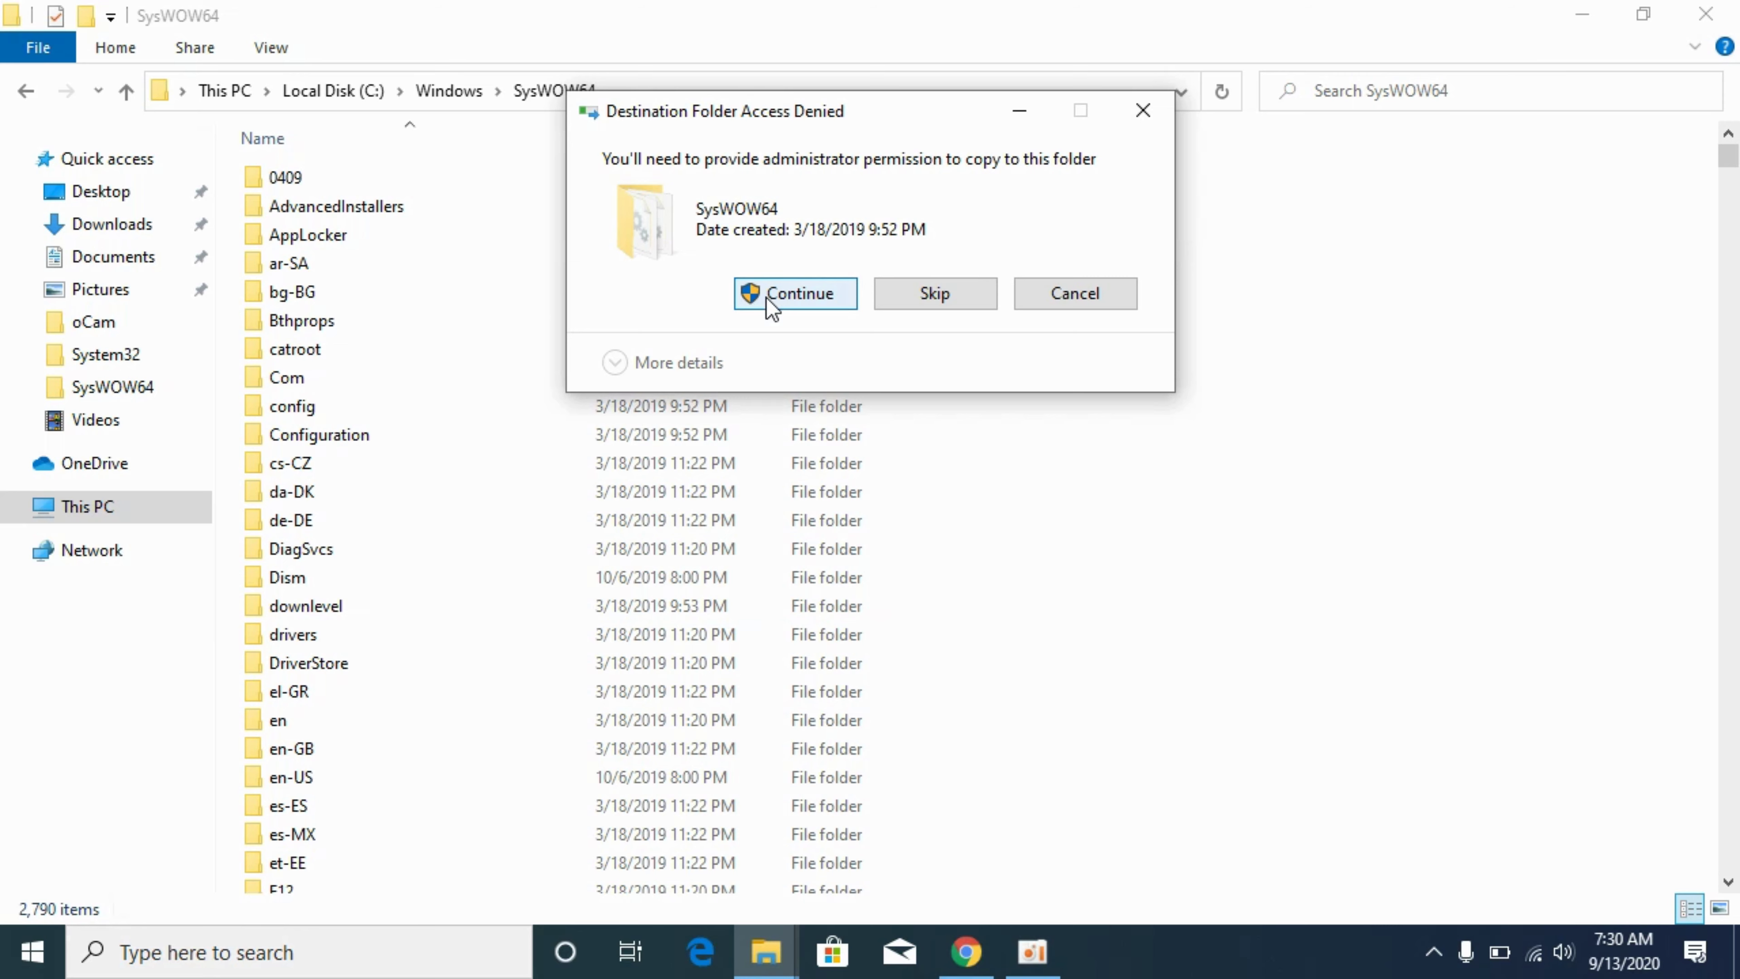
pyautogui.click(765, 296)
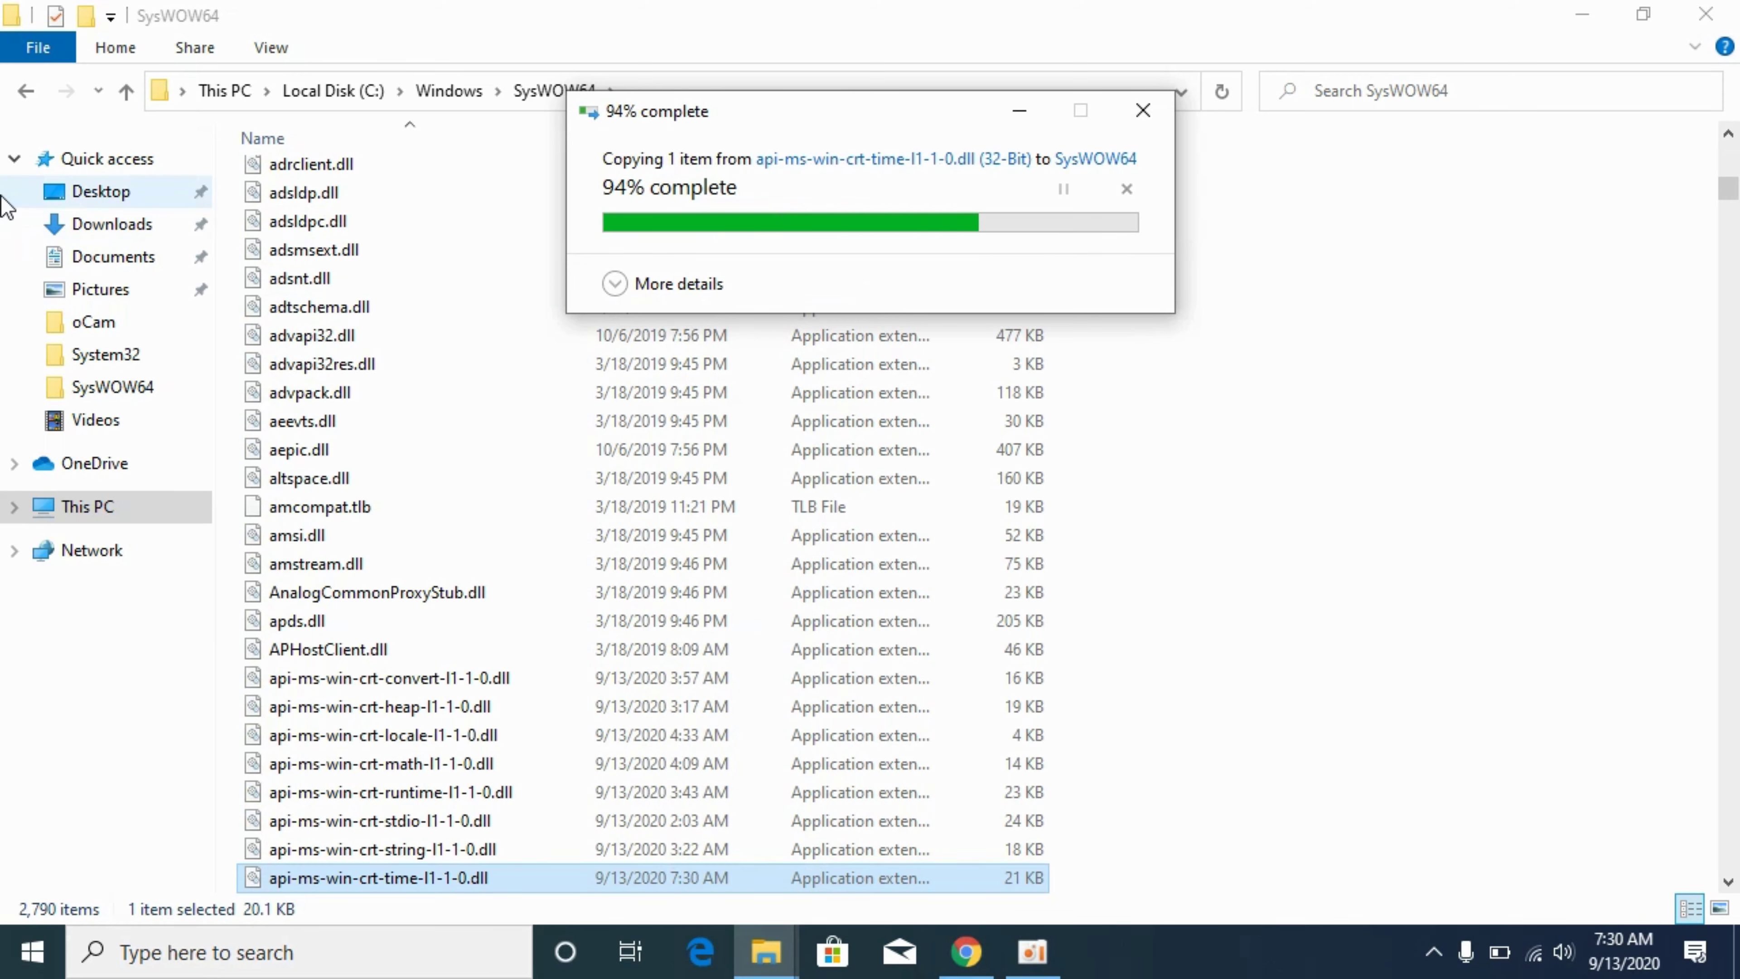
pyautogui.click(23, 93)
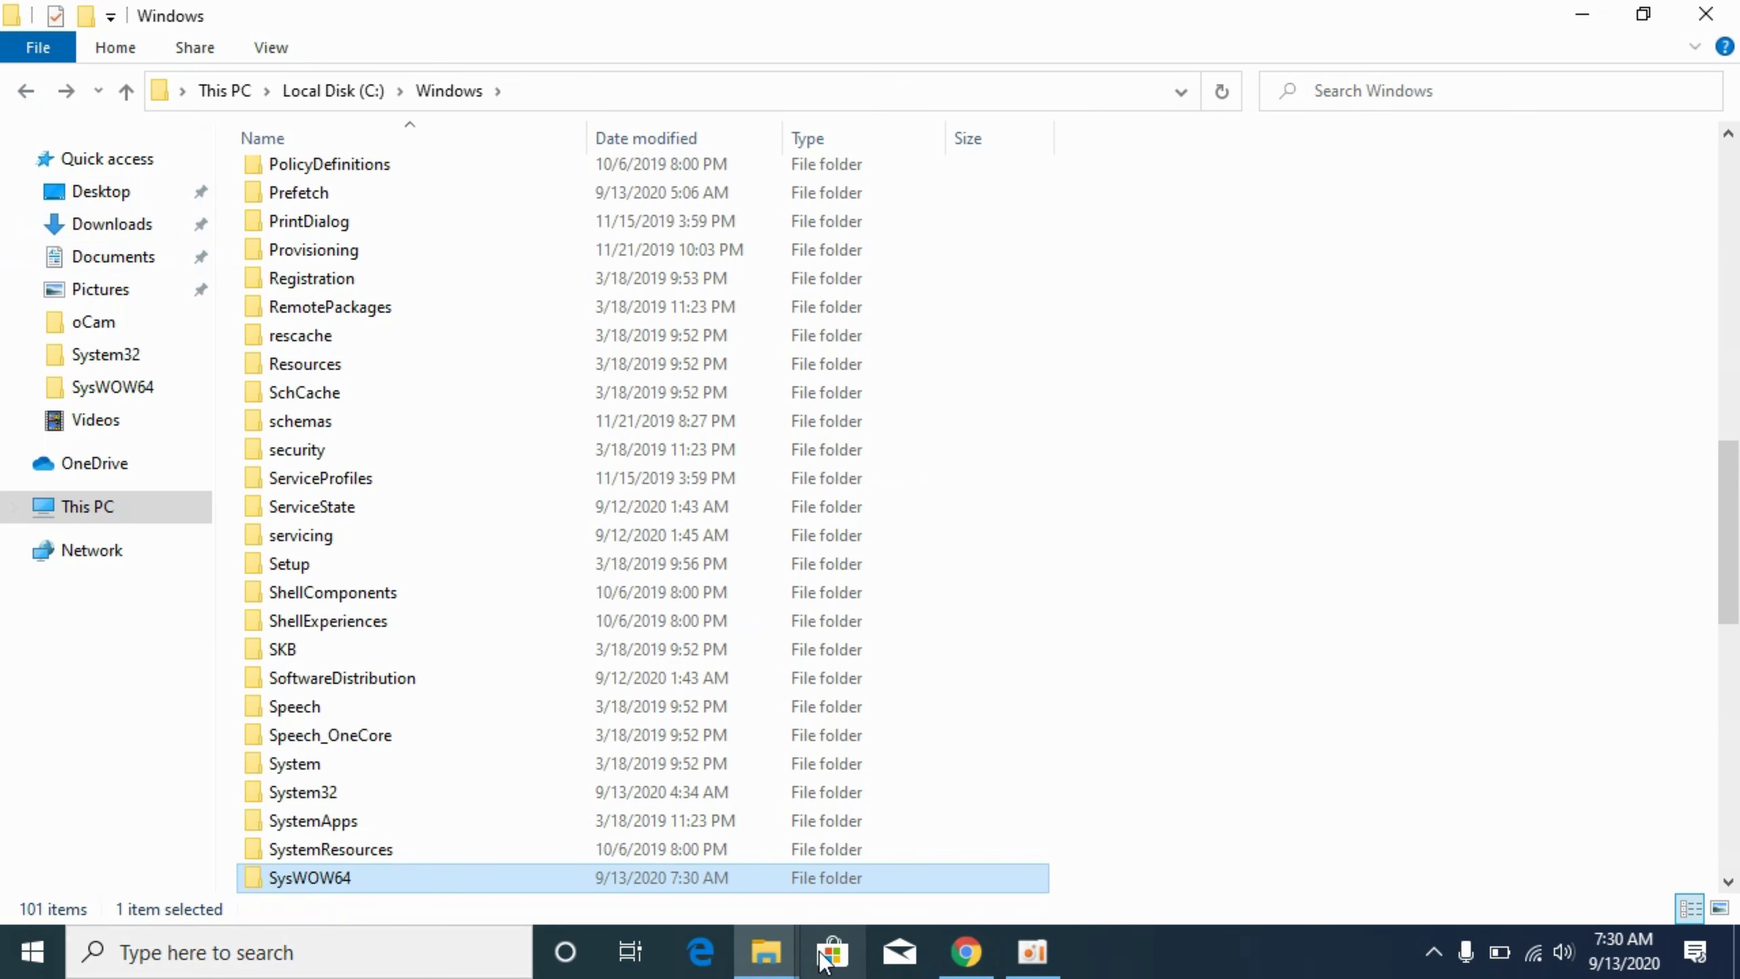
# Step: Switch back to the 32-bit archive's File Explorer window and return it to the Downloads folder
pyautogui.moveTo(765, 953)
pyautogui.click(878, 853)
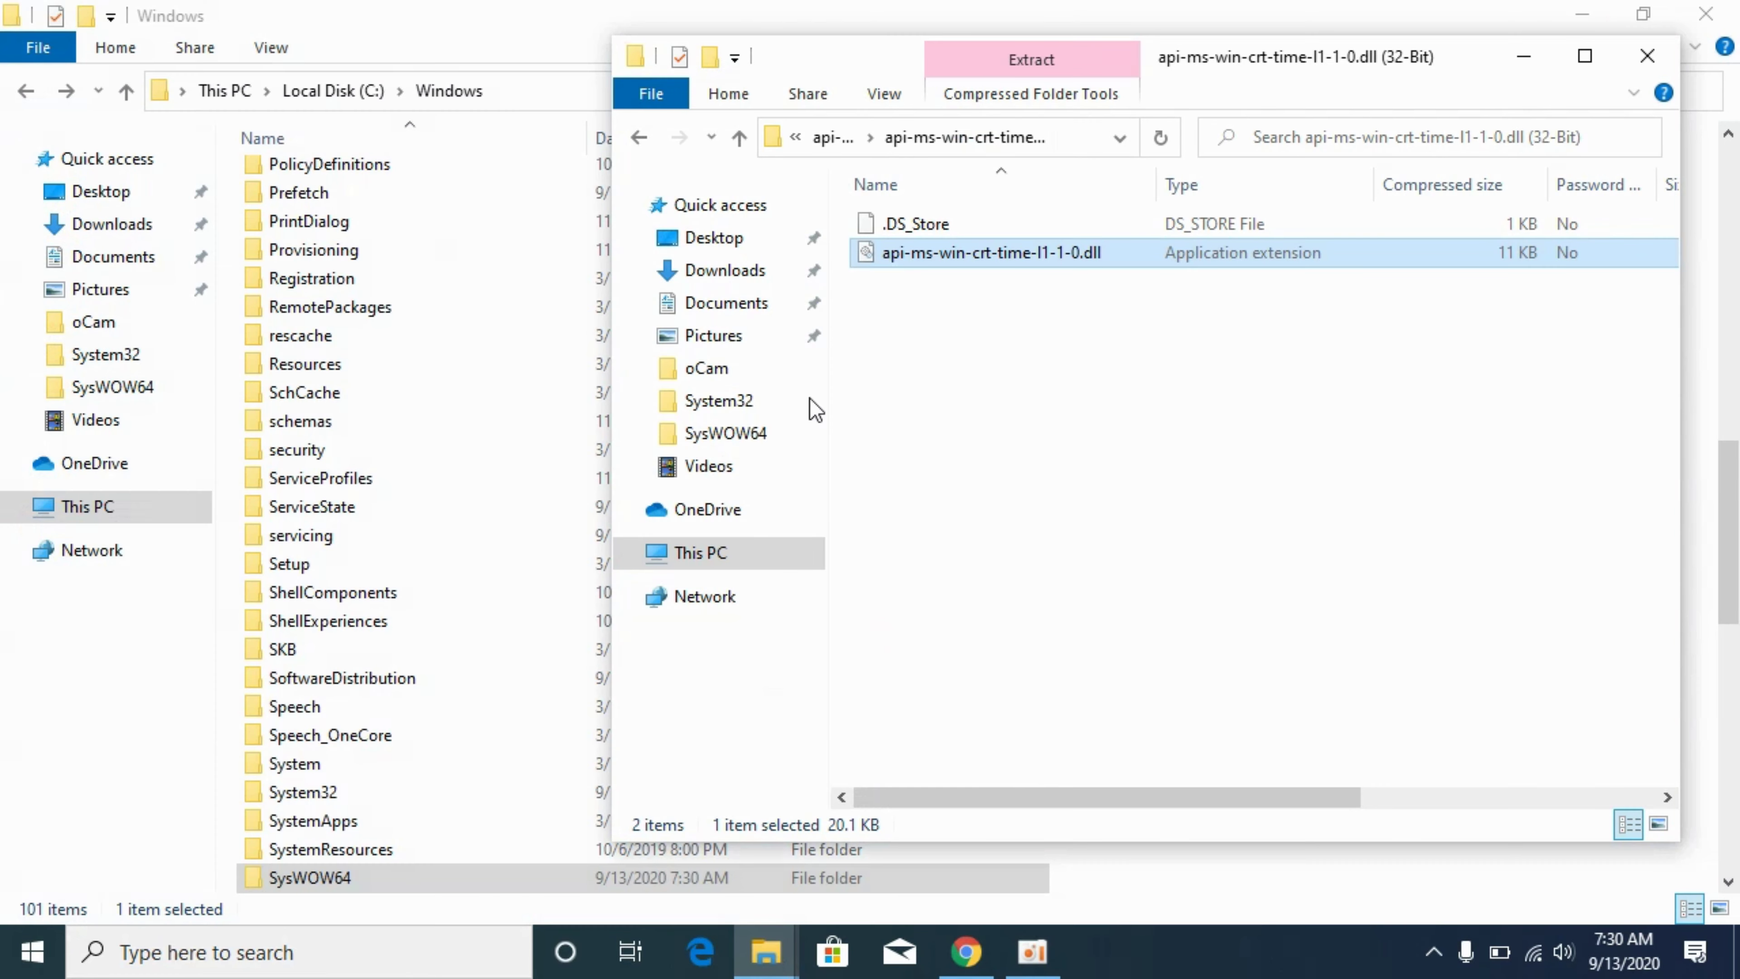
pyautogui.click(642, 131)
pyautogui.click(642, 131)
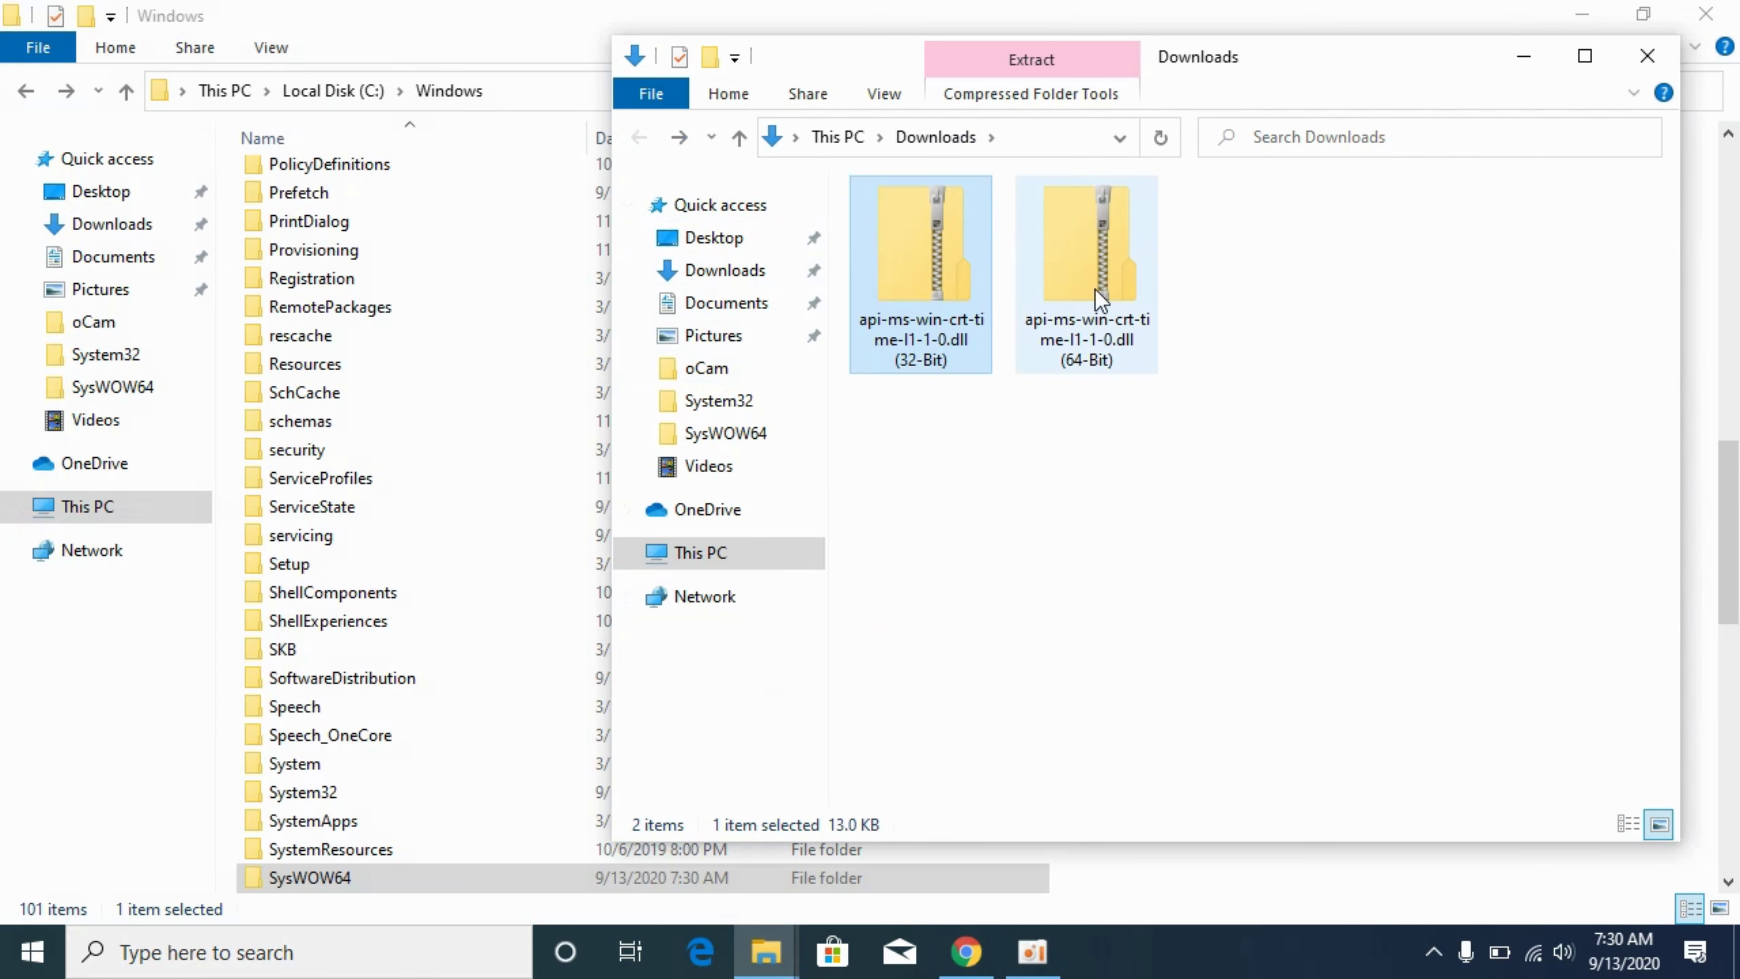
# Step: Copy api-ms-win-crt-time-l1-1-0.dll from the inner folder of the 64-bit archive, and go back to Downloads
pyautogui.click(1100, 300)
pyautogui.doubleClick(1095, 290)
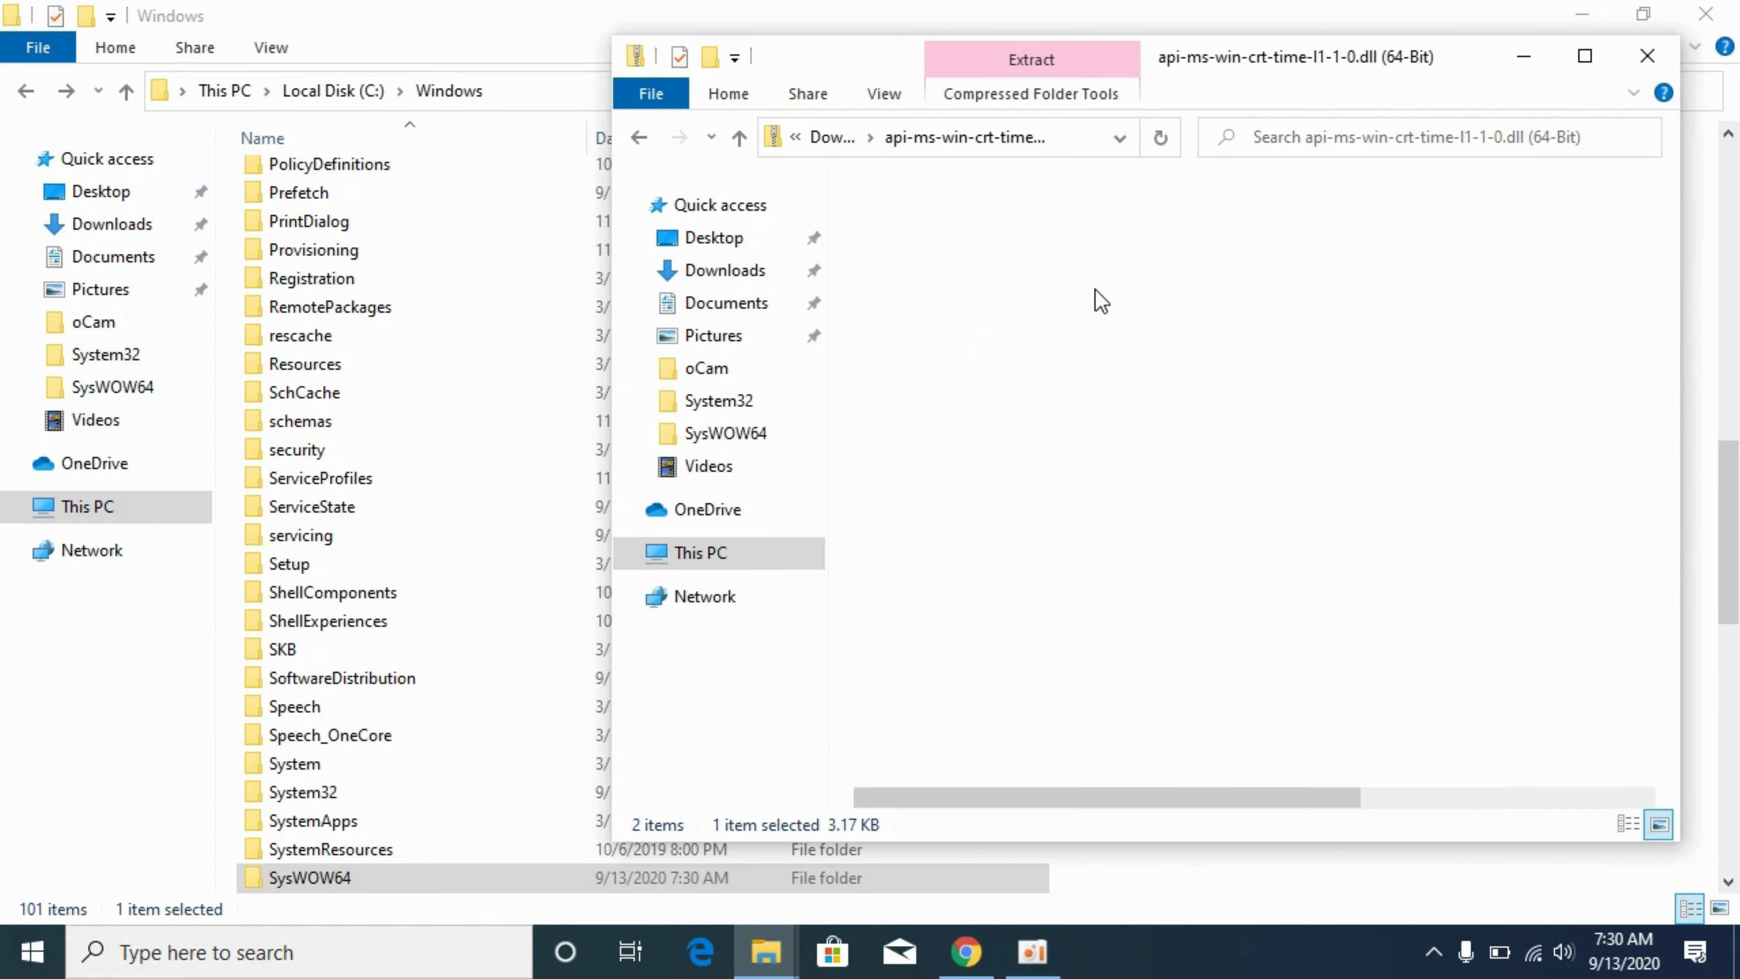
pyautogui.doubleClick(978, 255)
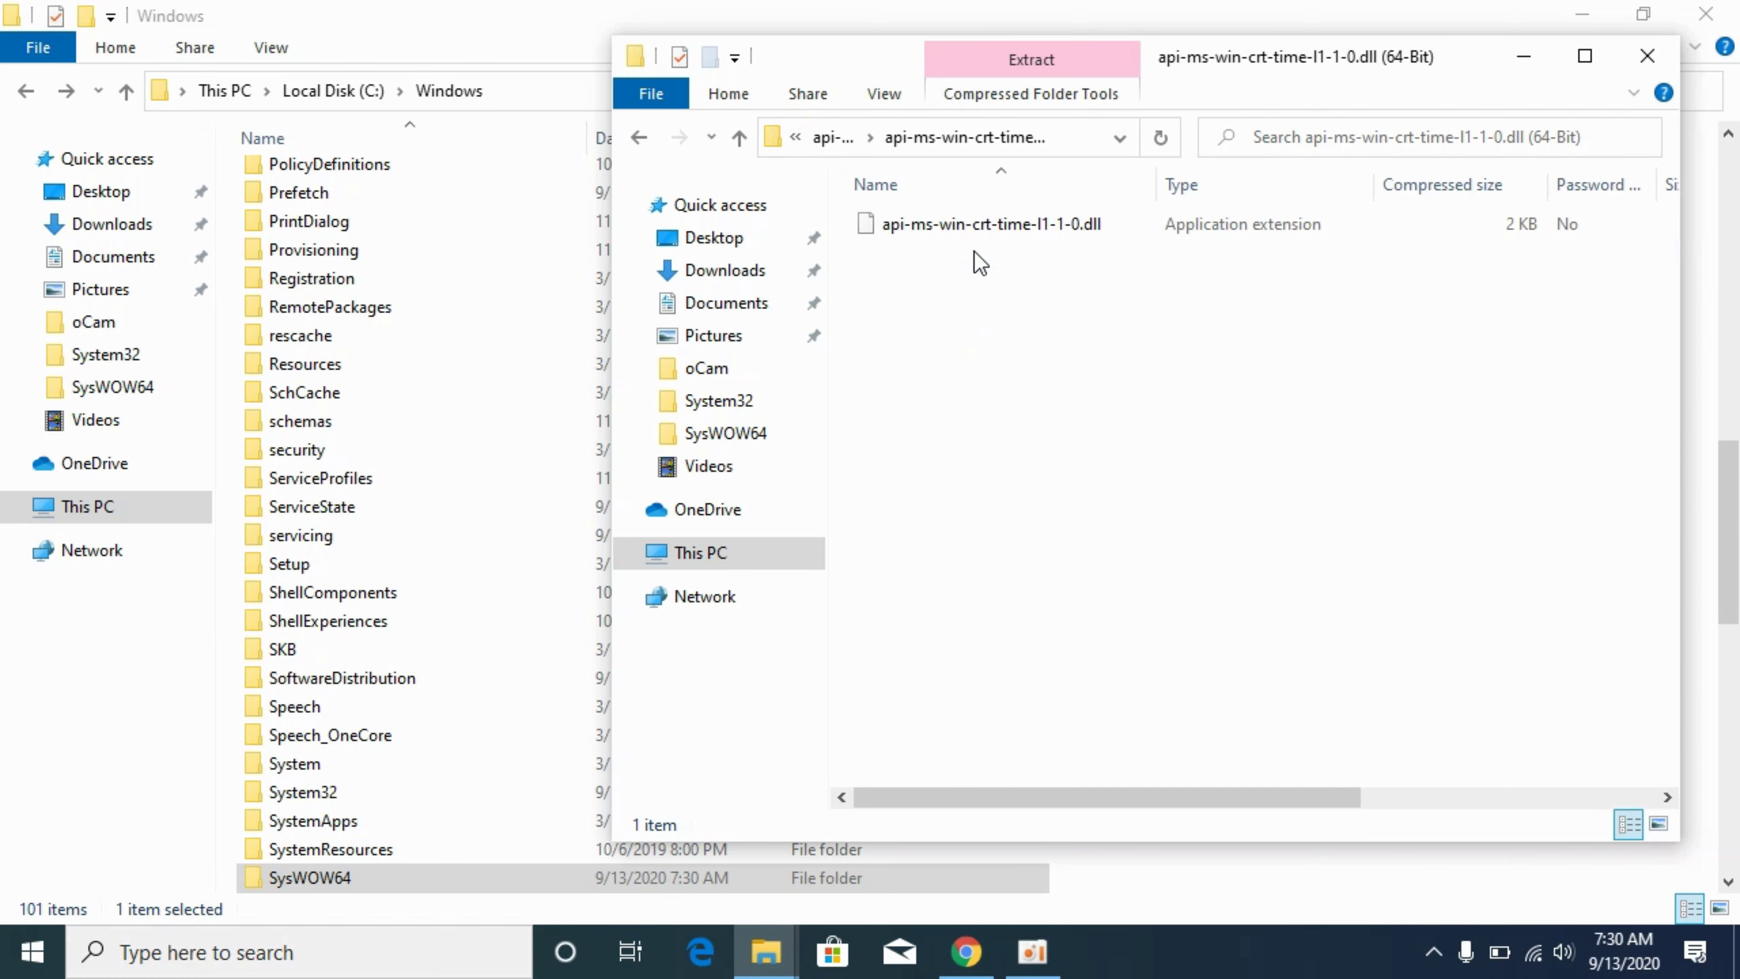
pyautogui.click(918, 233)
pyautogui.rightClick(913, 227)
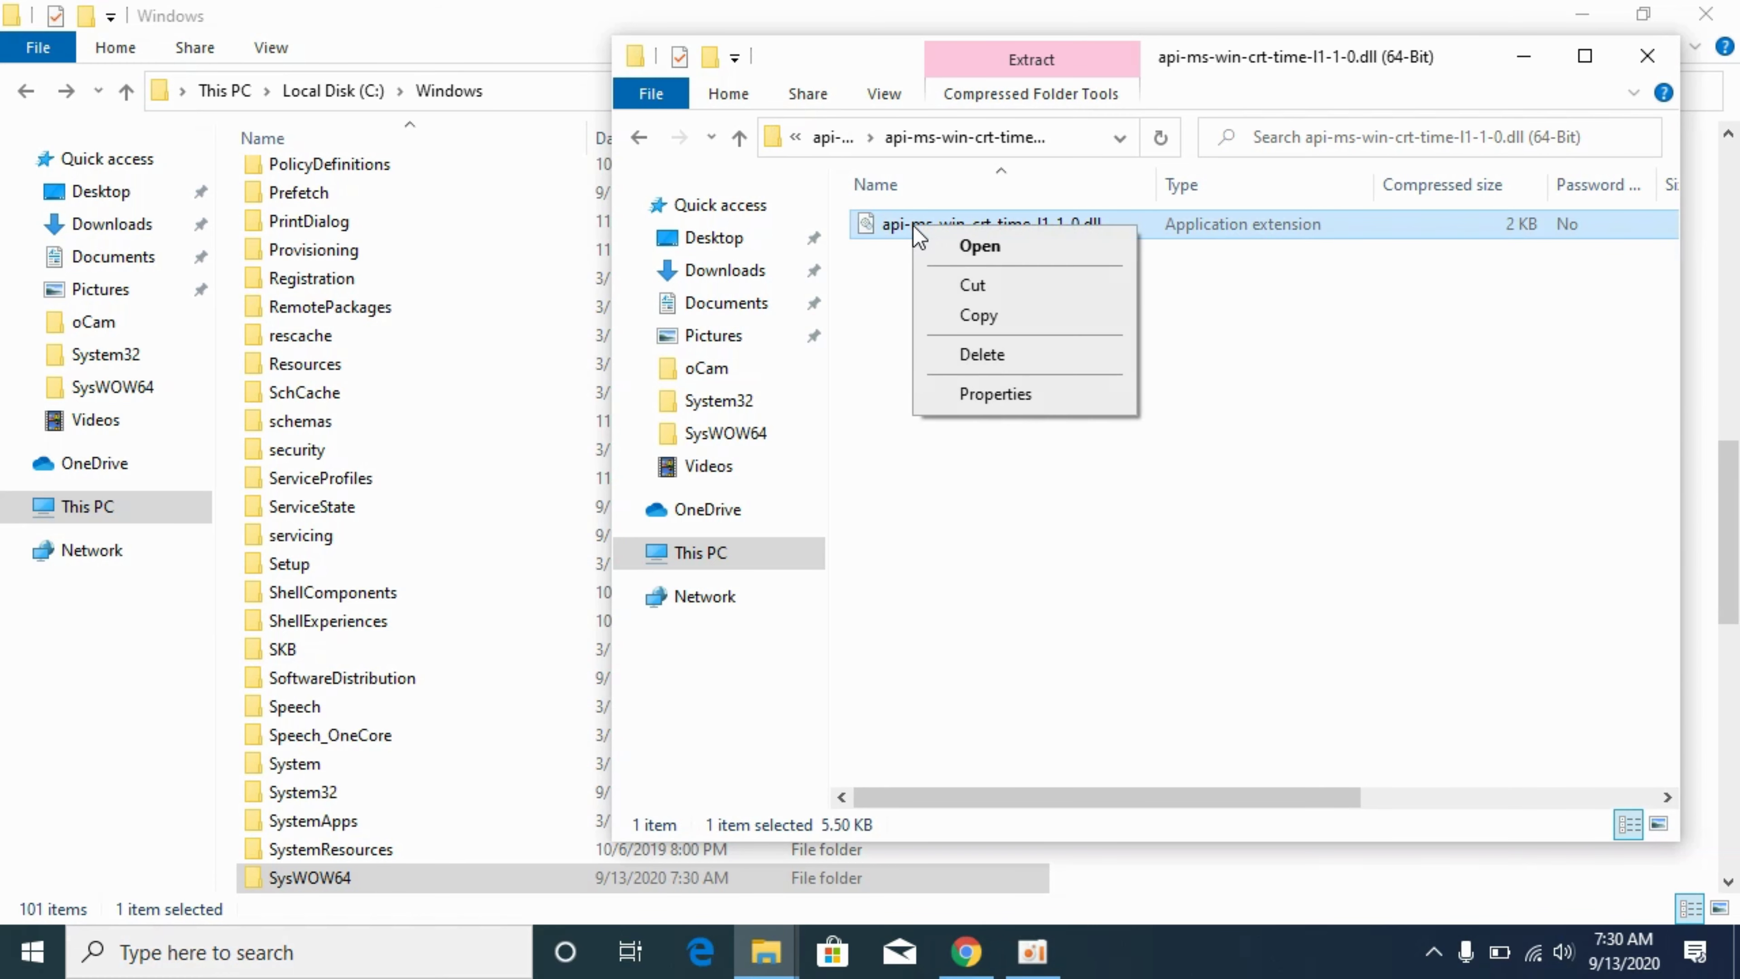
pyautogui.click(980, 322)
pyautogui.click(646, 141)
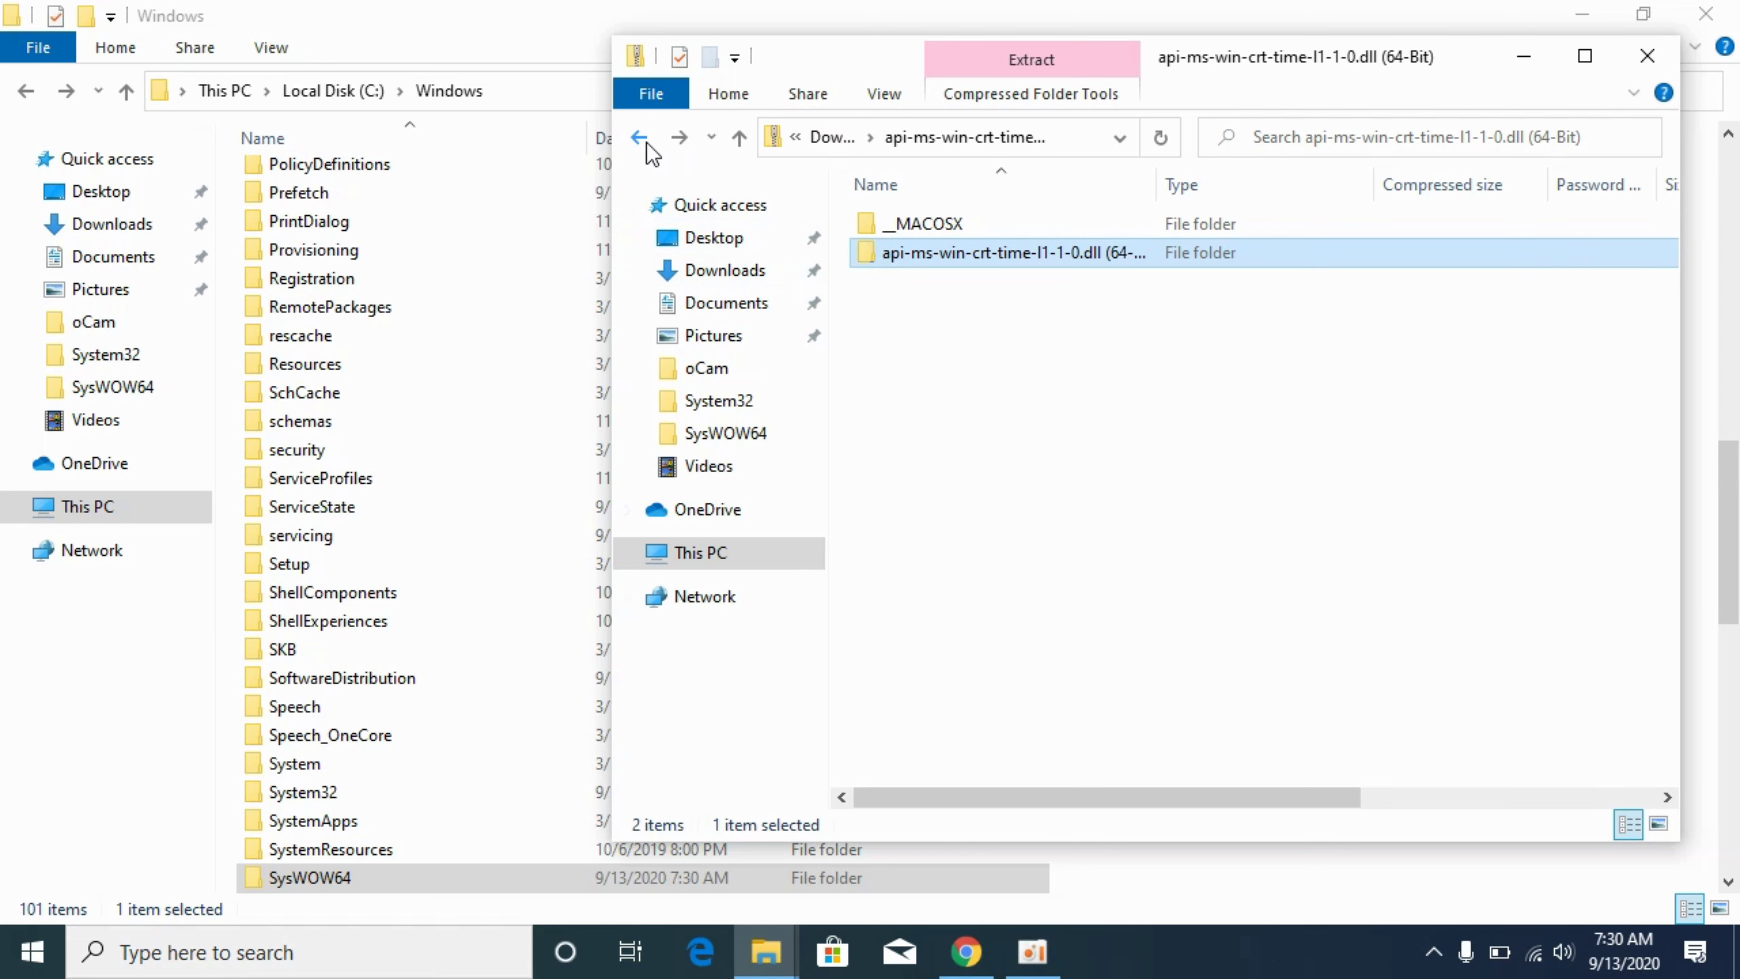
pyautogui.click(646, 142)
# Step: Paste the 64-bit DLL into C:\Windows\System32 with administrator permission
pyautogui.click(374, 32)
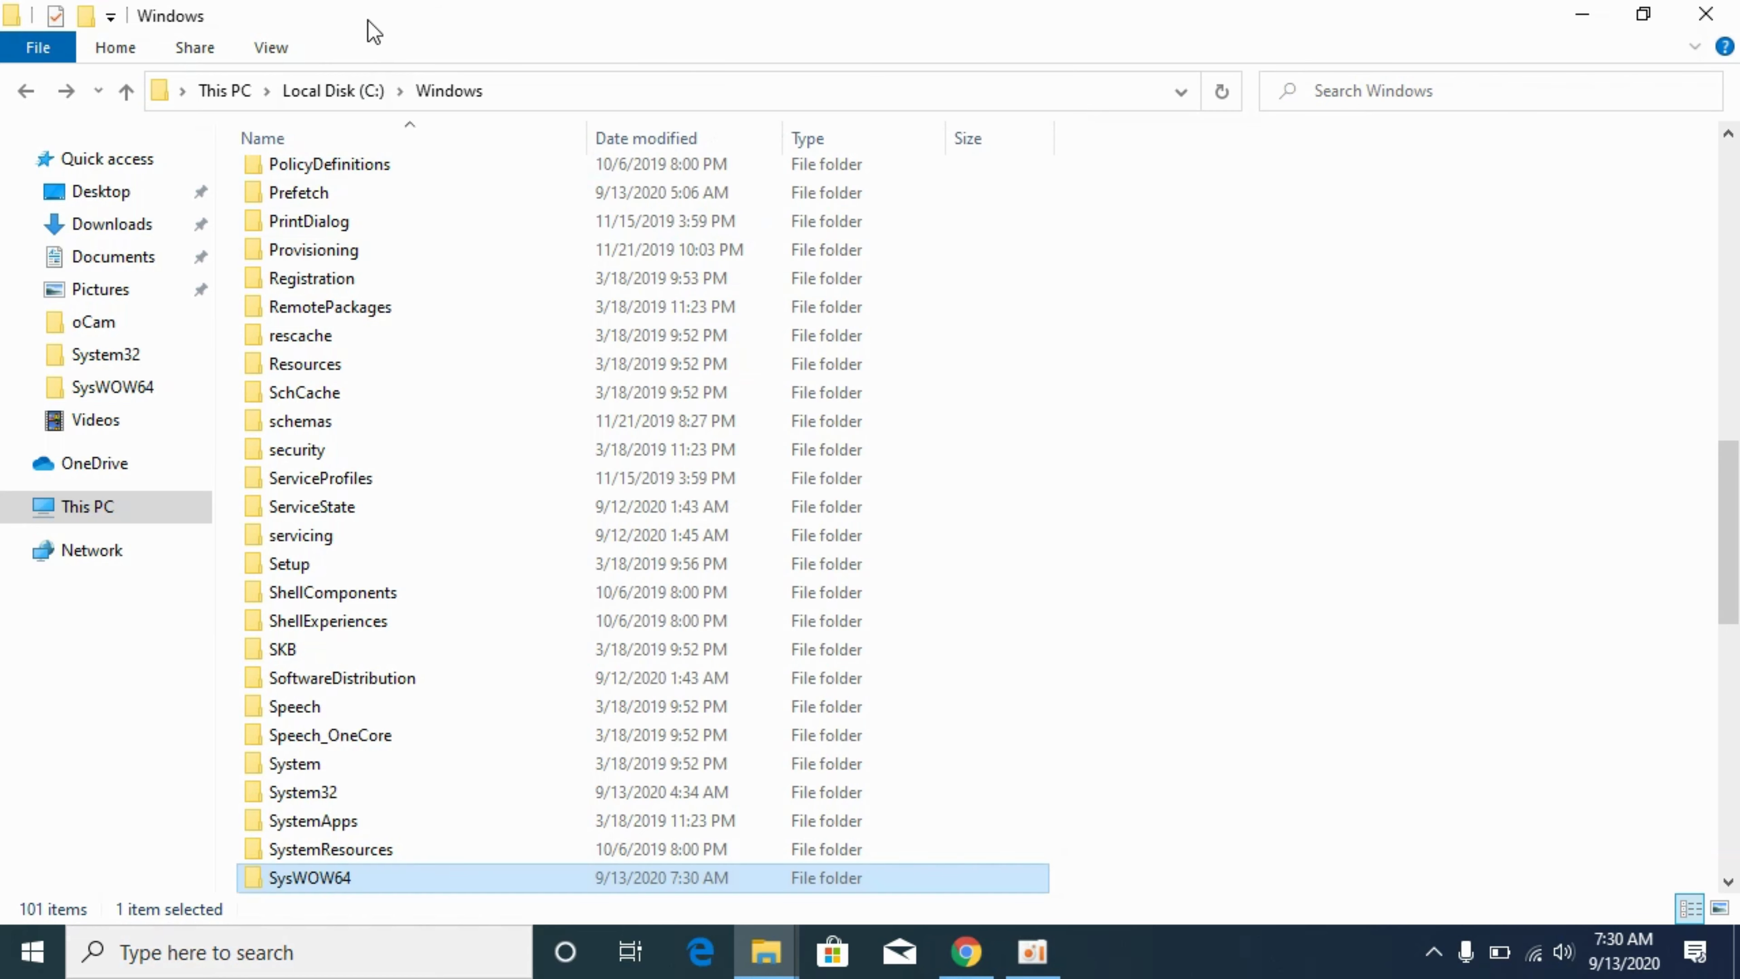
pyautogui.click(346, 795)
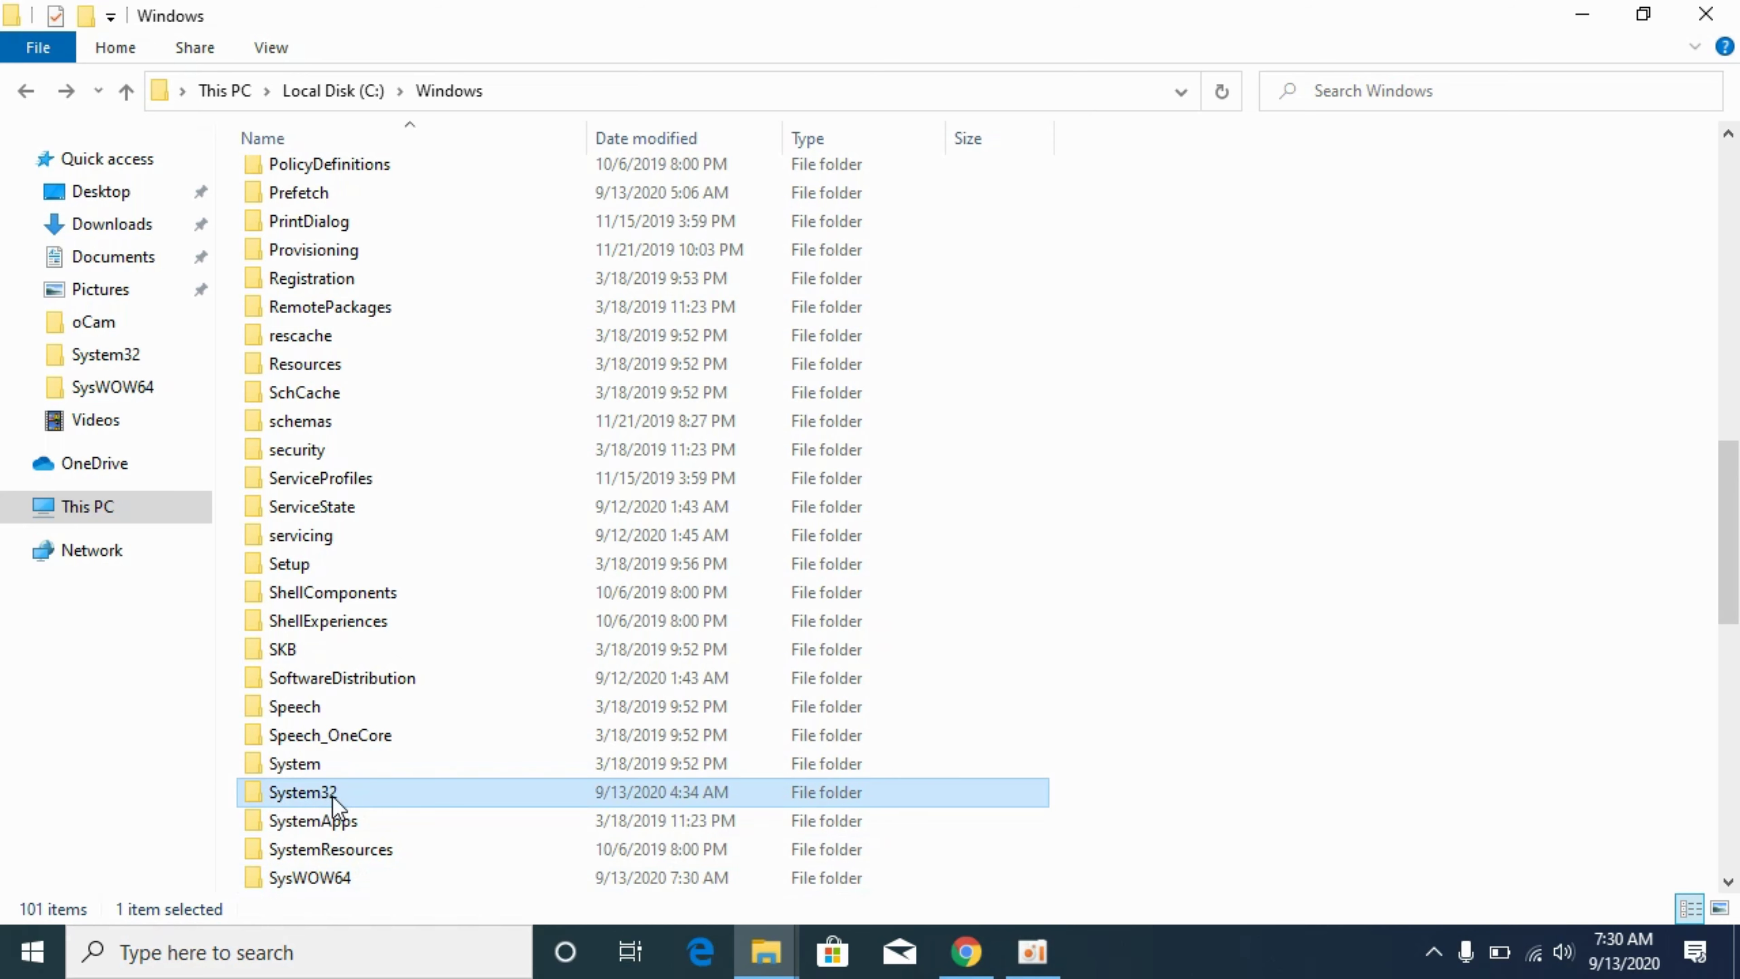
pyautogui.doubleClick(396, 794)
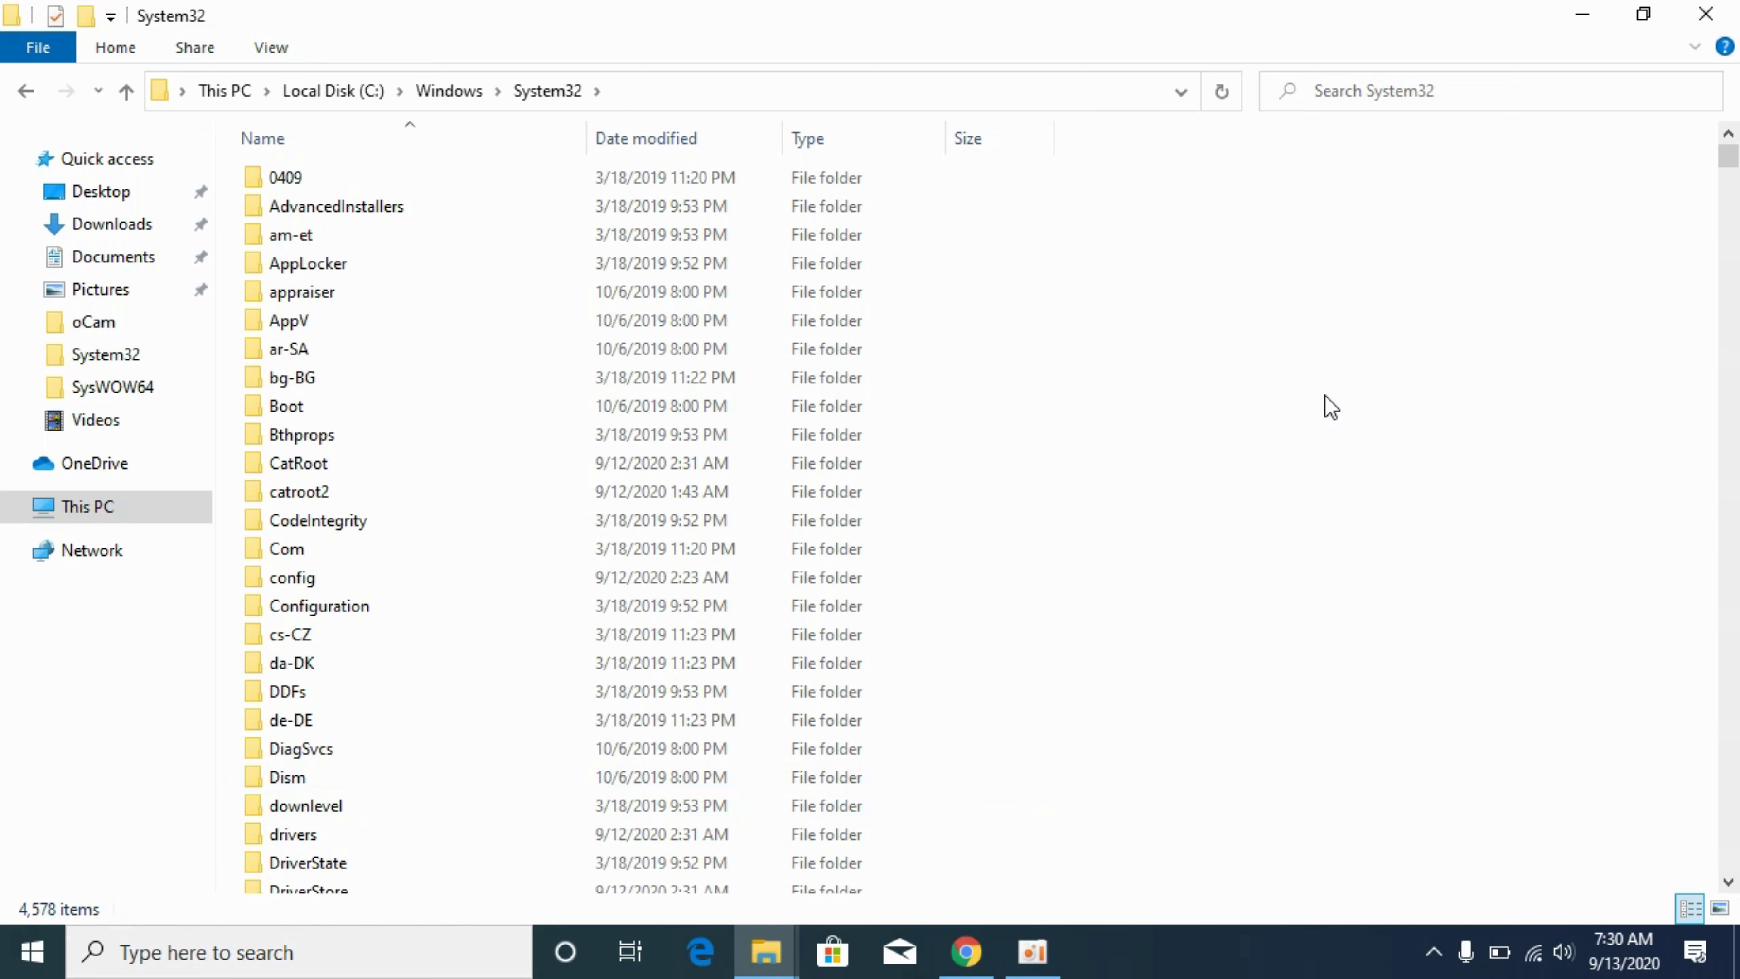
pyautogui.rightClick(1353, 299)
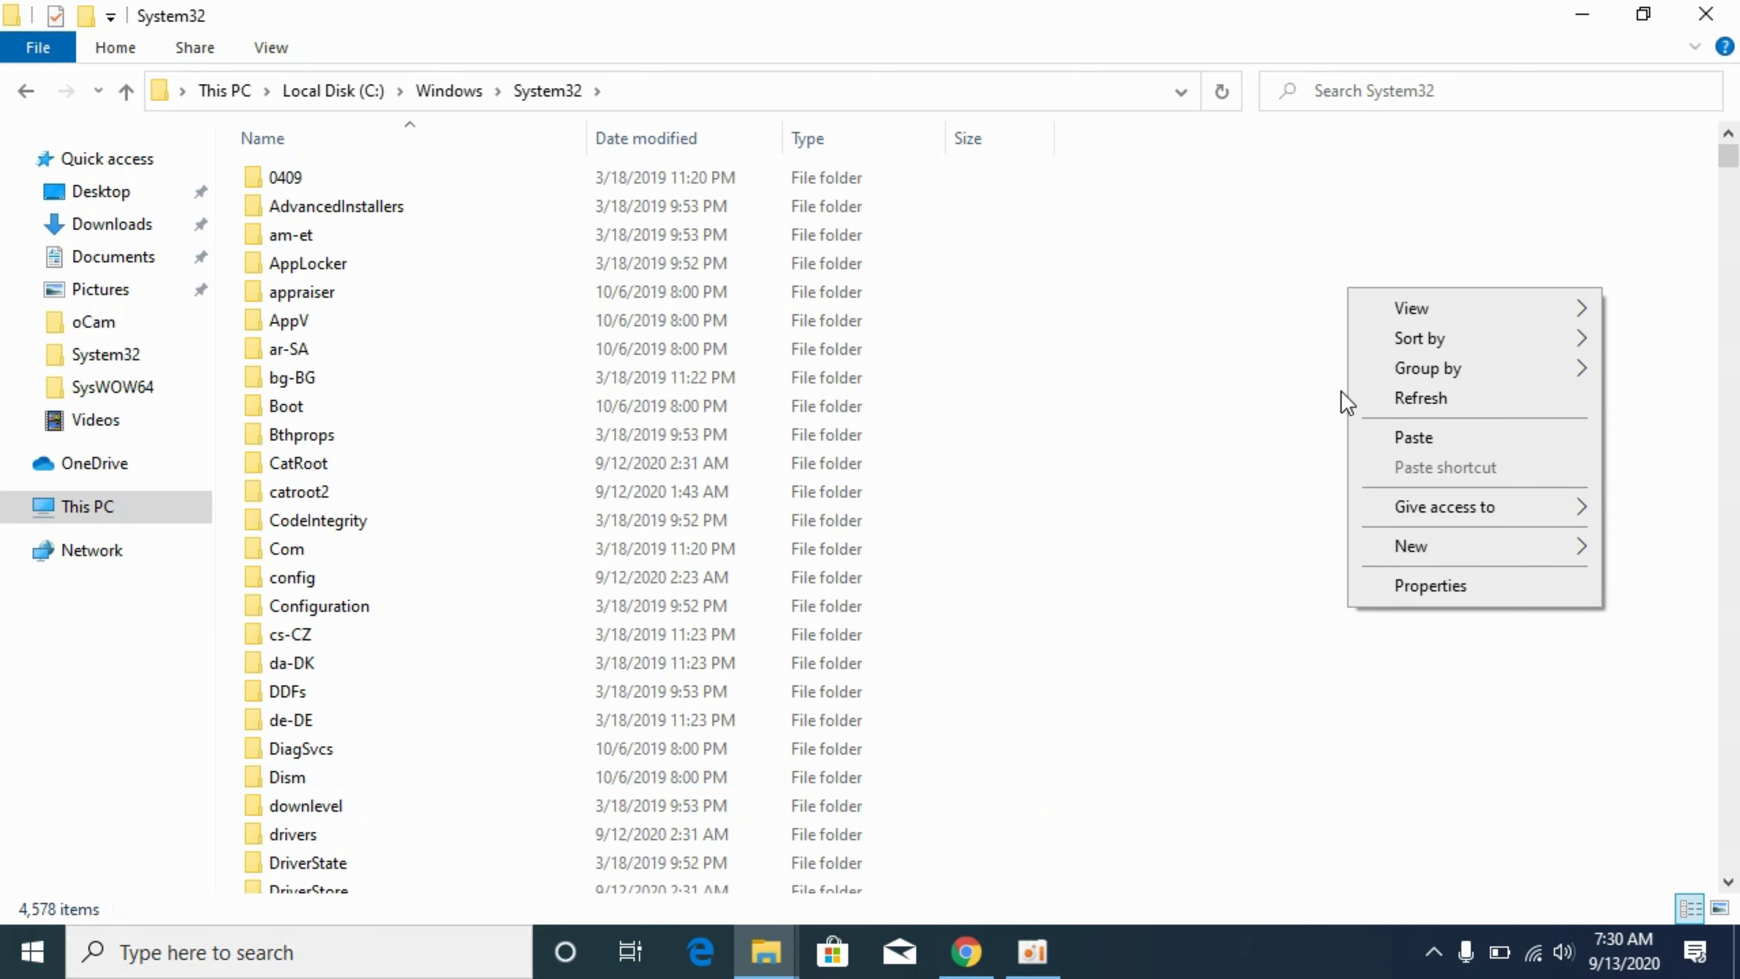
pyautogui.click(1391, 436)
pyautogui.click(828, 295)
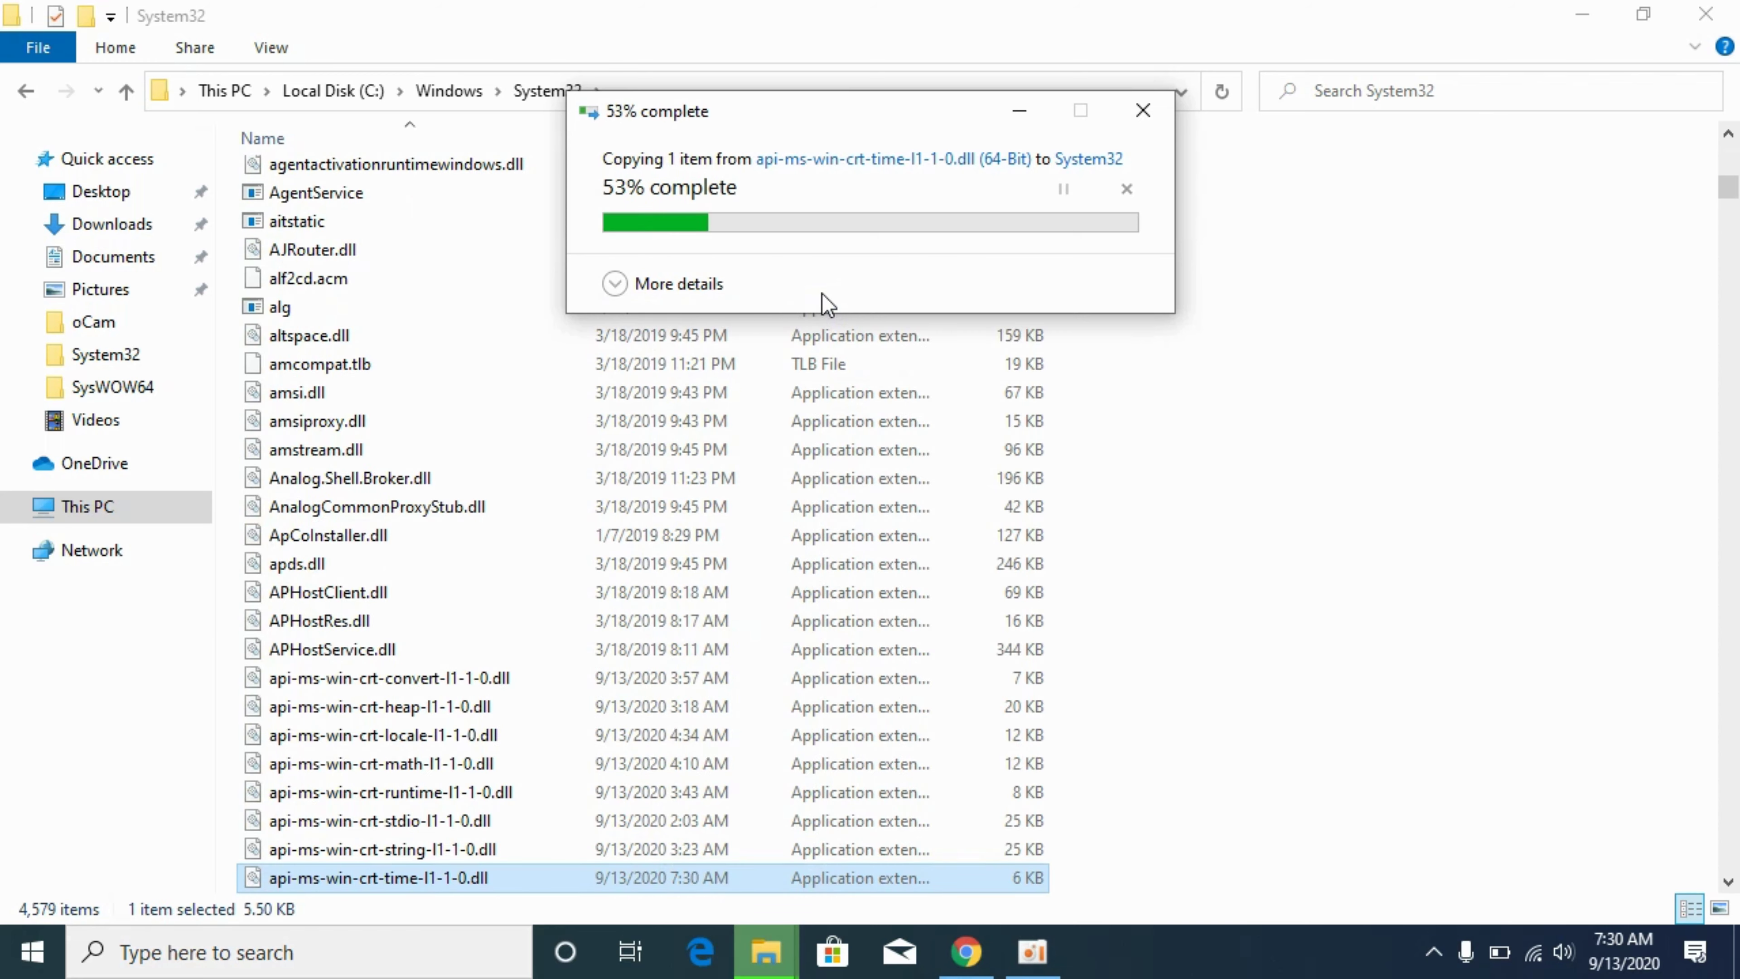
# Step: Switch to Chrome, return to the DLL's download page, and review the Installation Instructions for 32-bit and 64-bit Windows
pyautogui.click(948, 955)
pyautogui.click(27, 71)
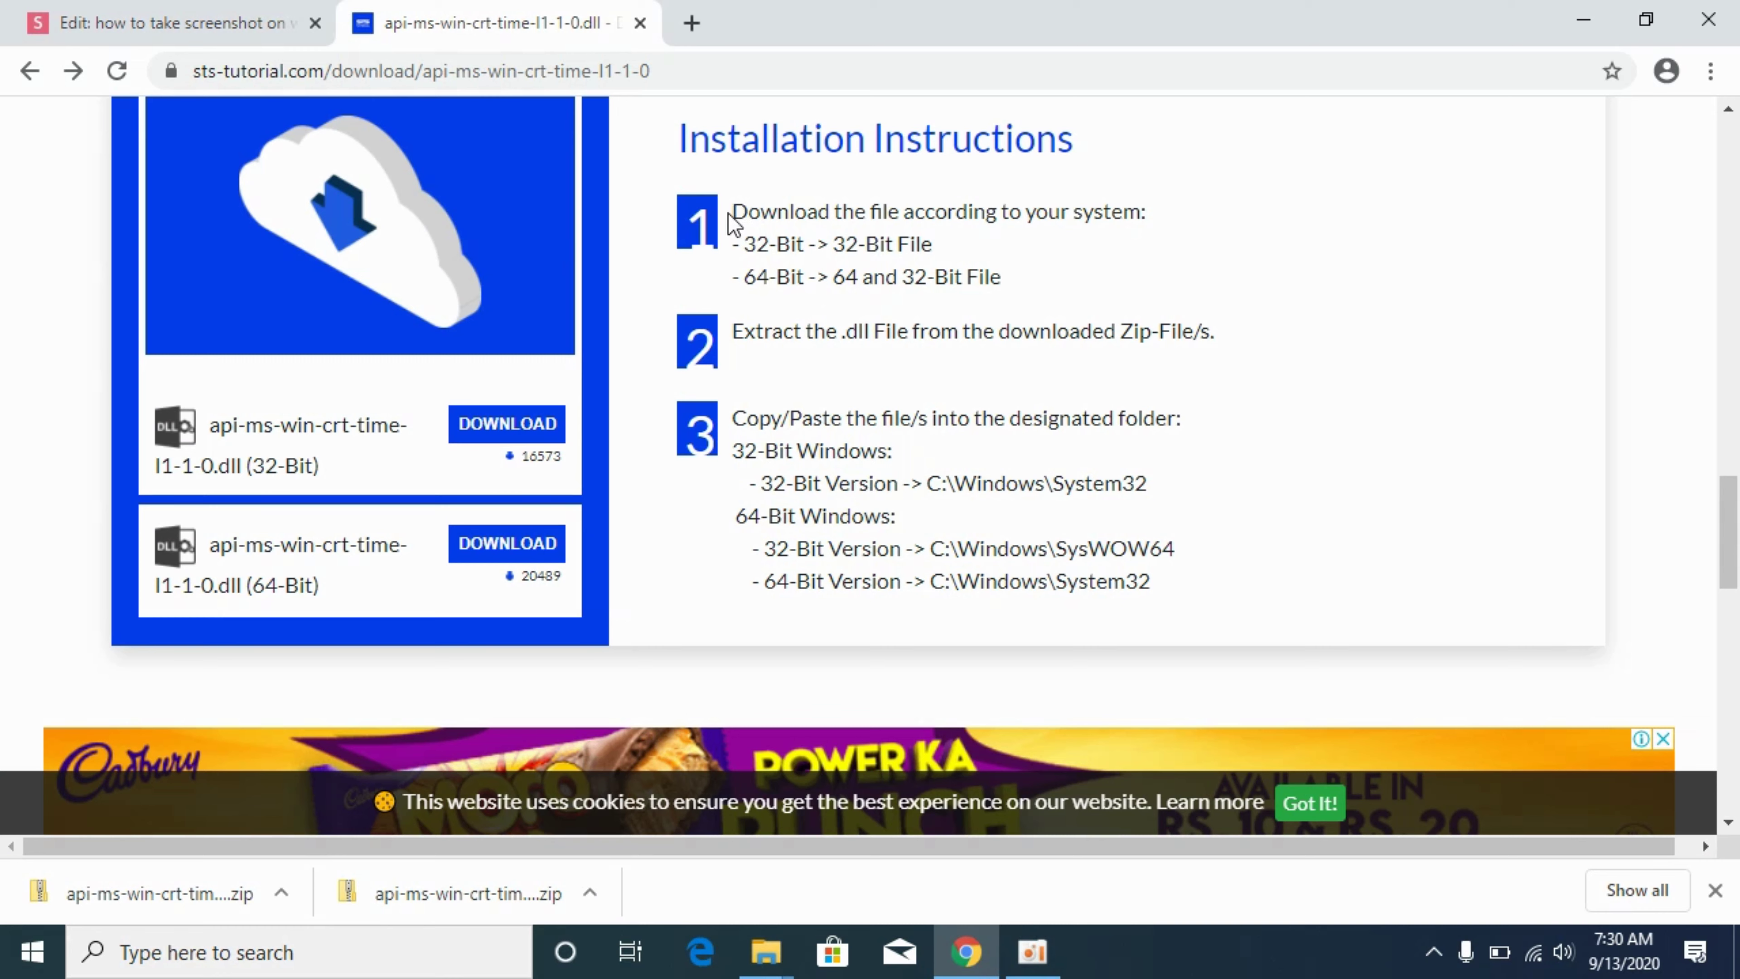
pyautogui.moveTo(730, 213); pyautogui.dragTo(1351, 521)
pyautogui.click(1404, 419)
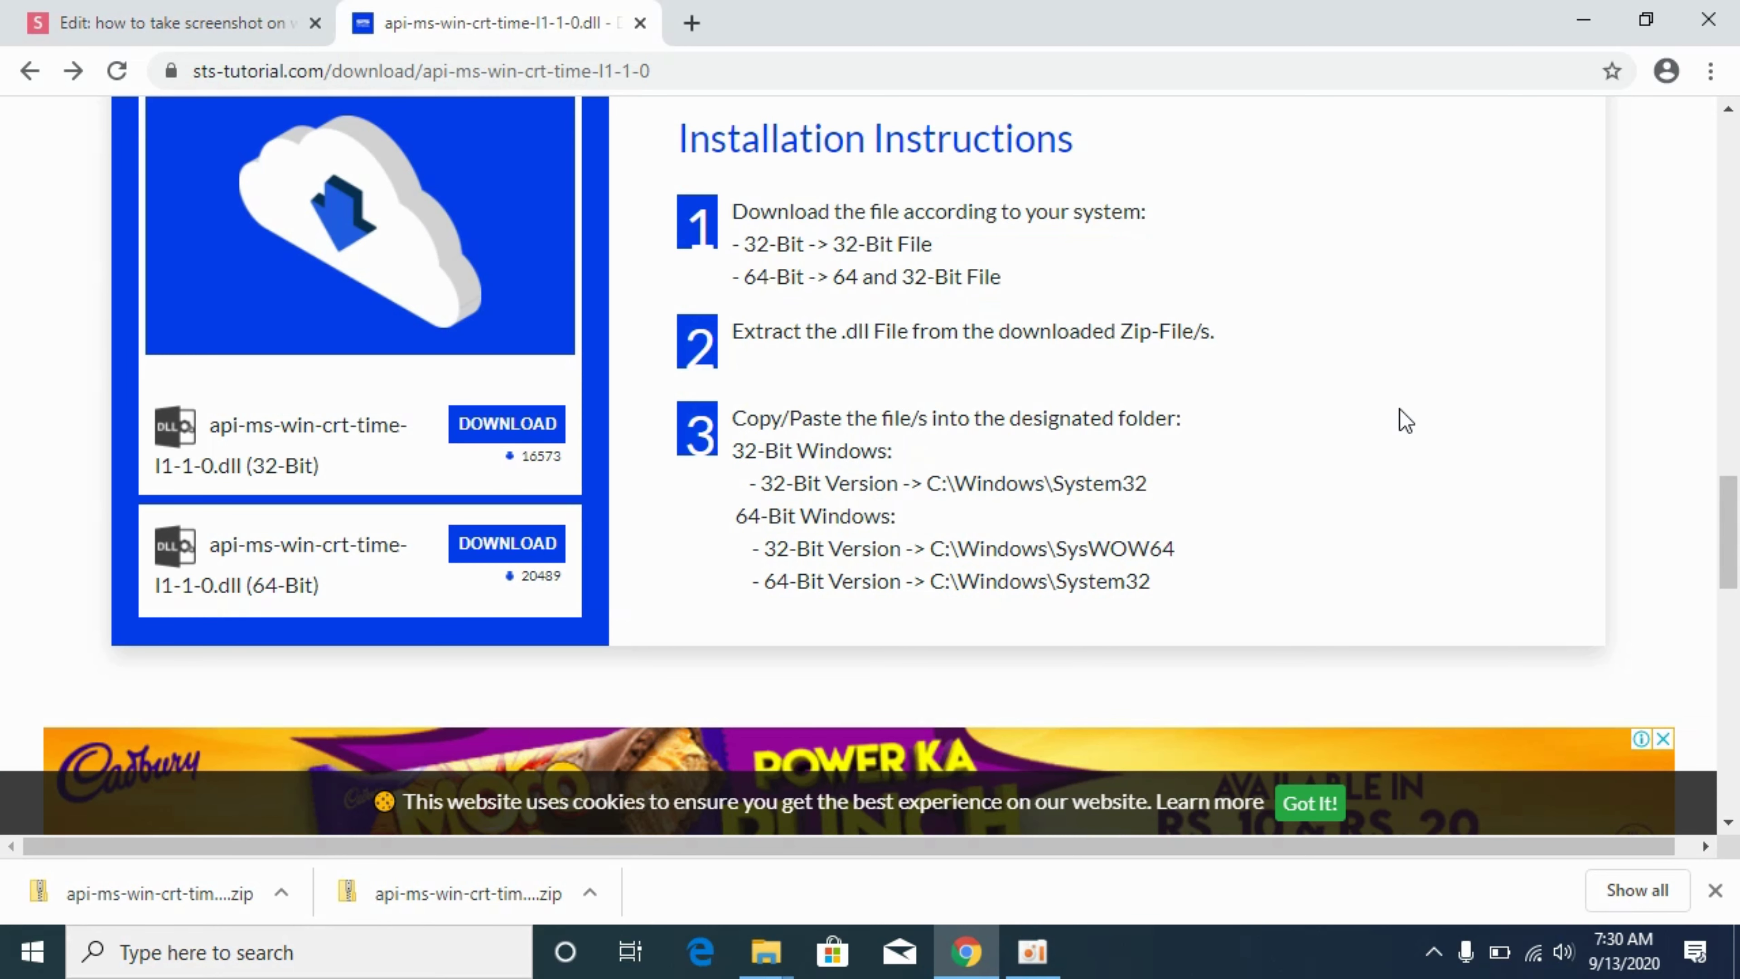